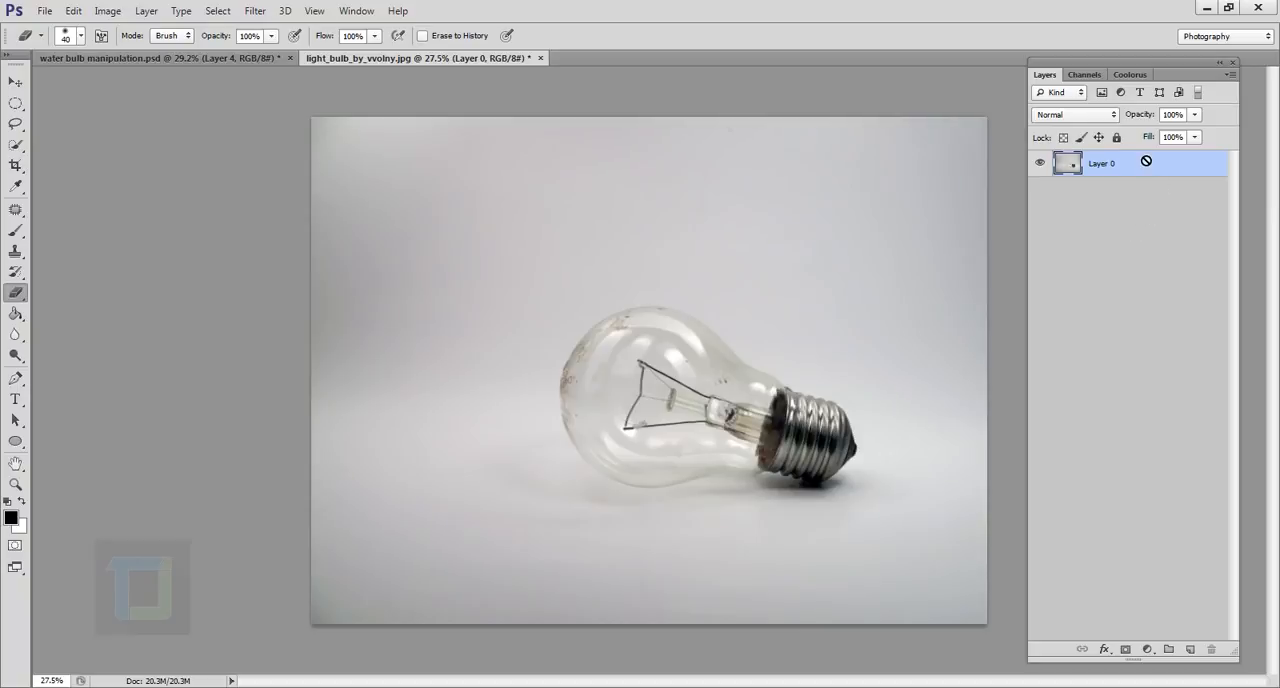
Duplicate the light bulb layer and rename the original layer as backup.
key(ctrl+j)
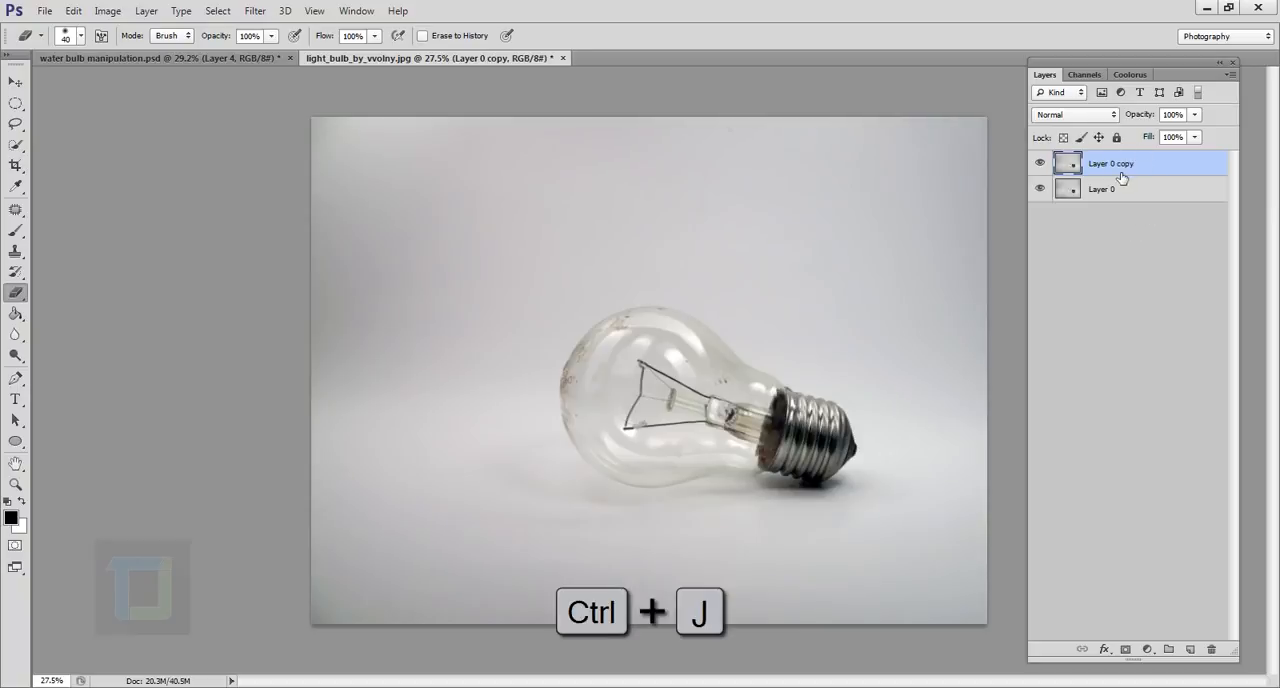
click(1102, 194)
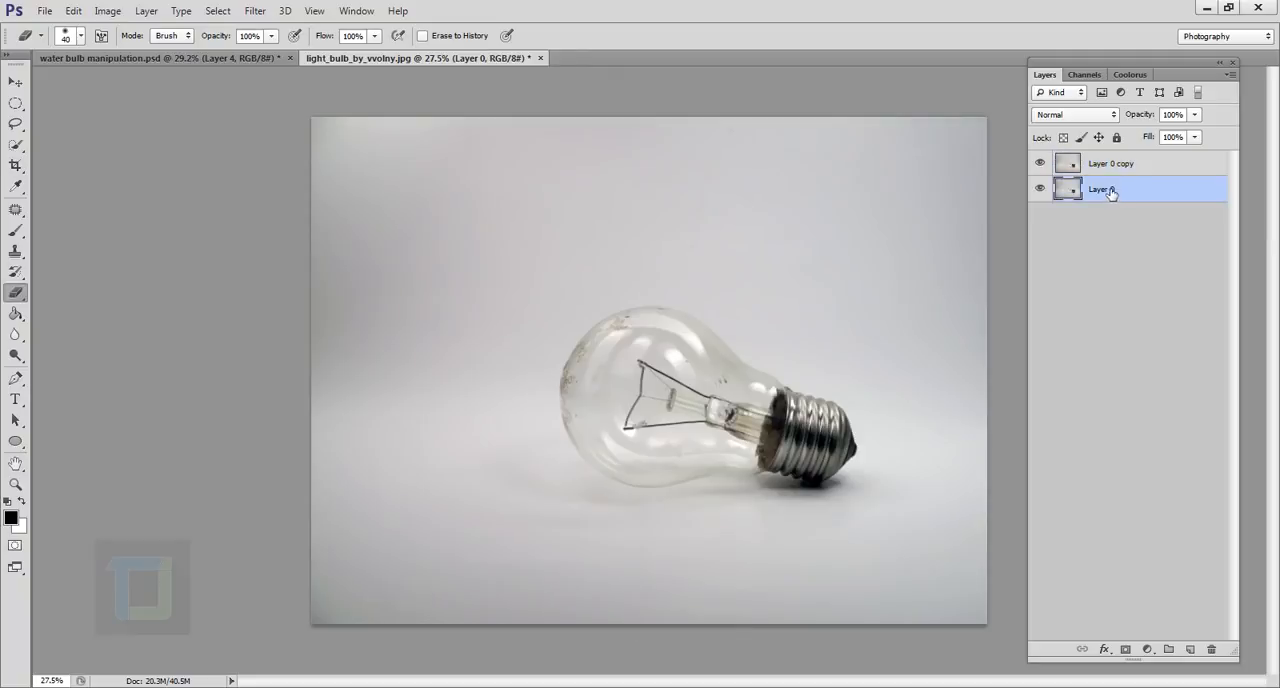
double_click(1104, 190)
key(Return)
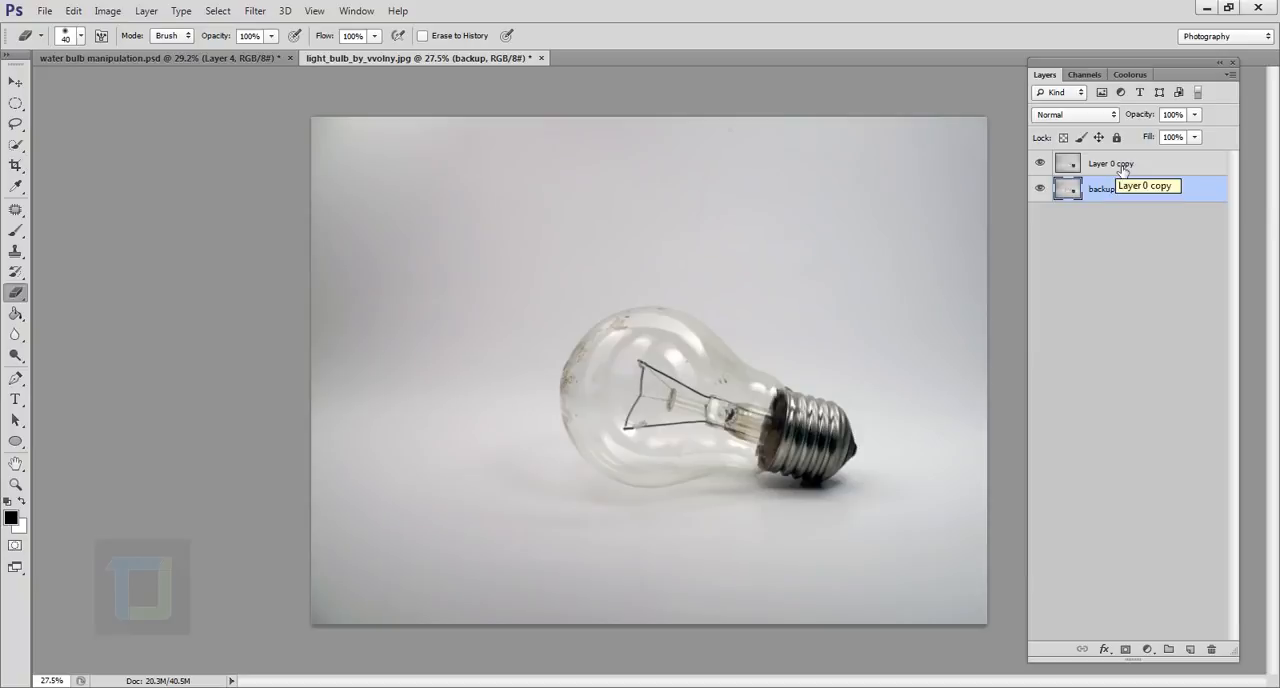
On the Layer 0 copy layer, draw a freehand Lasso selection around the filament wires inside the bulb.
click(1057, 166)
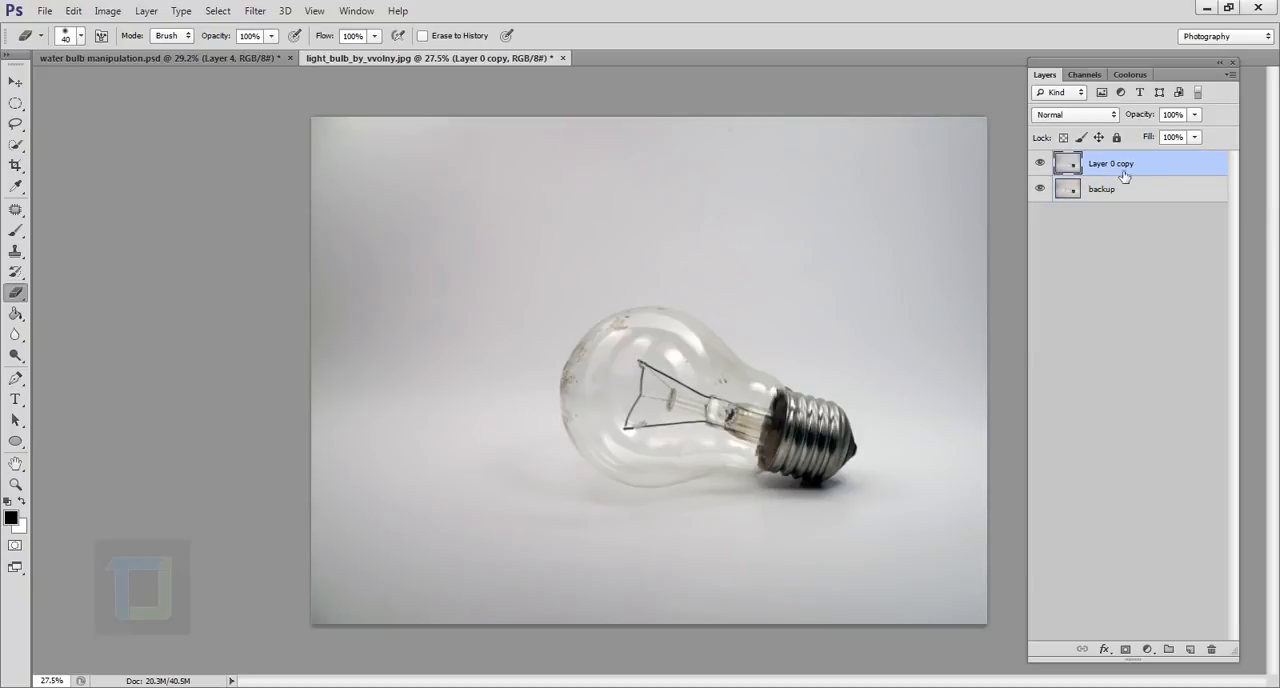
scroll(765, 565, up, 6)
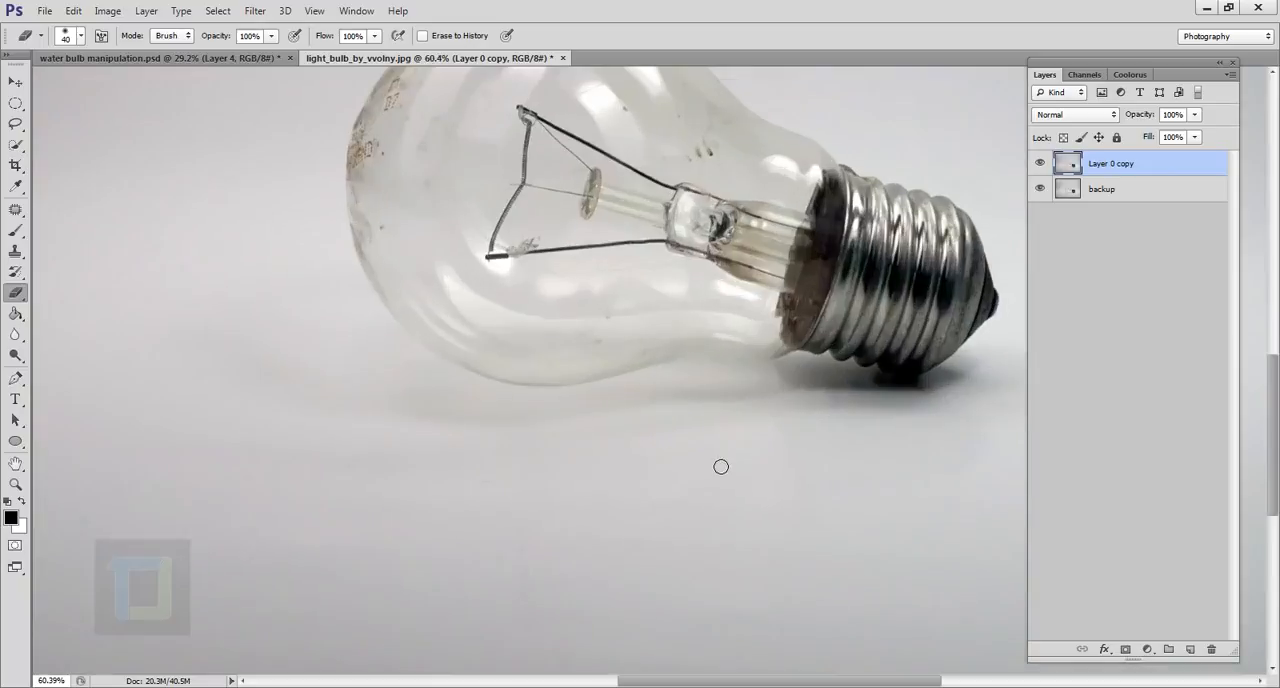
drag(682, 268, 580, 458)
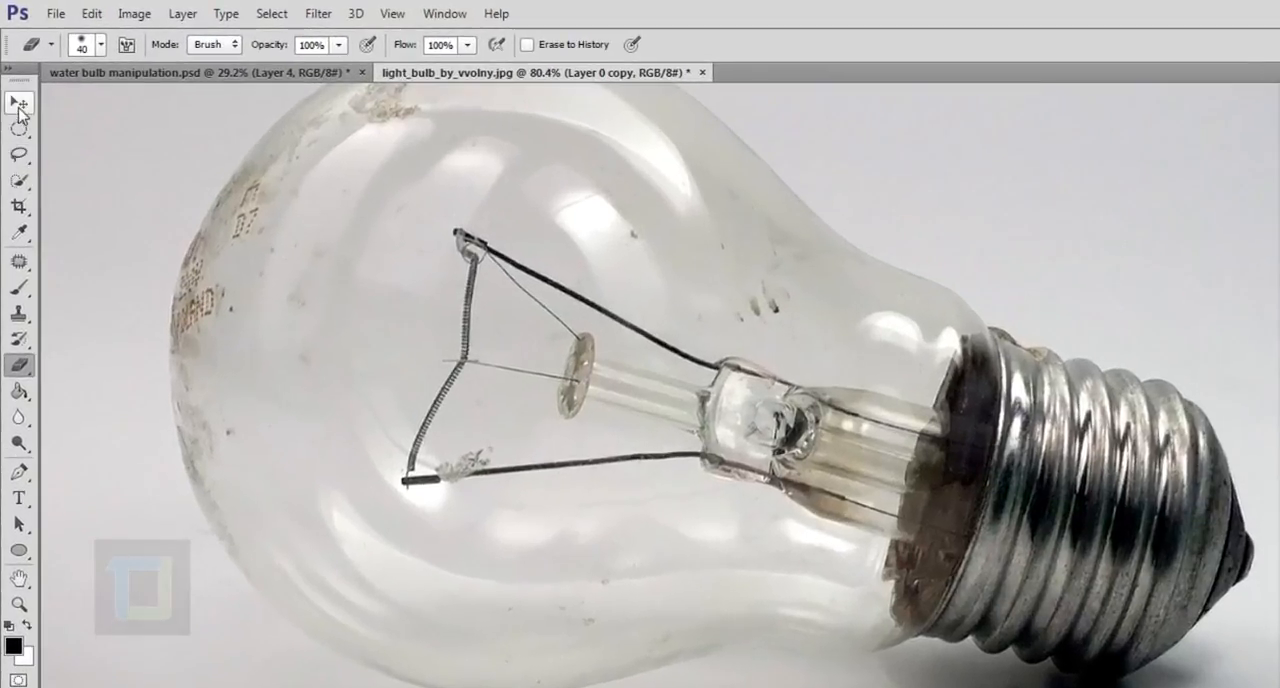
click(15, 123)
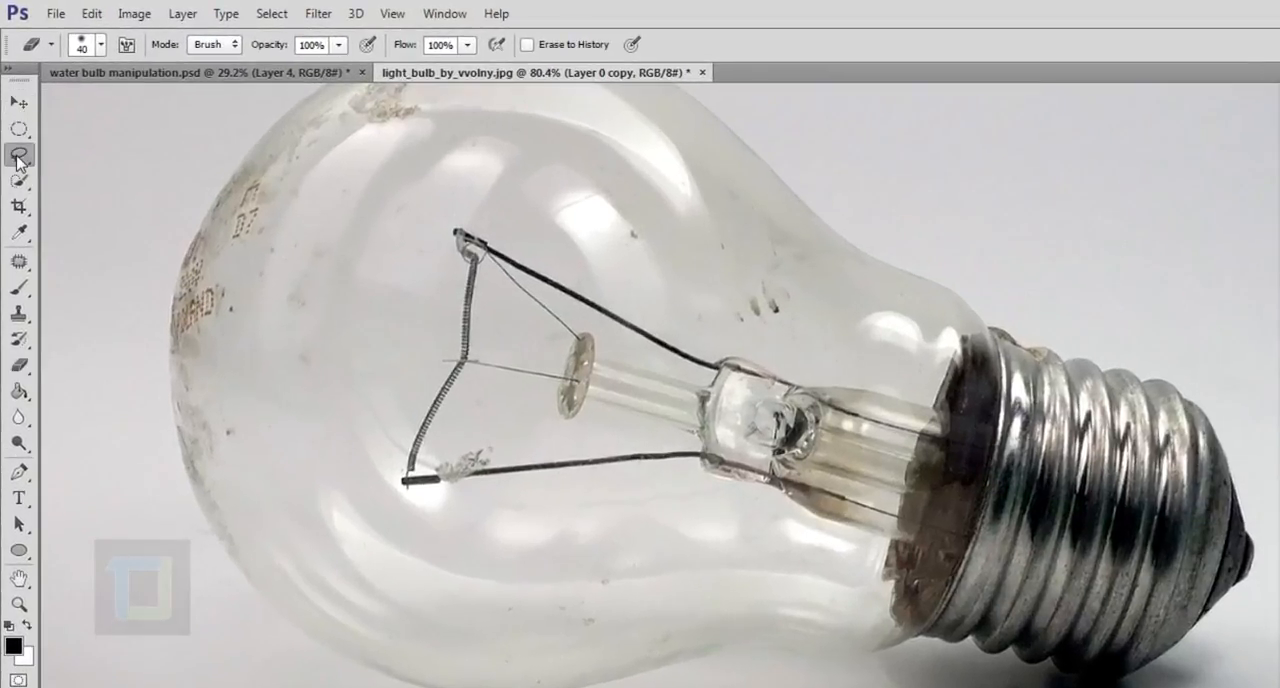
drag(17, 158, 74, 158)
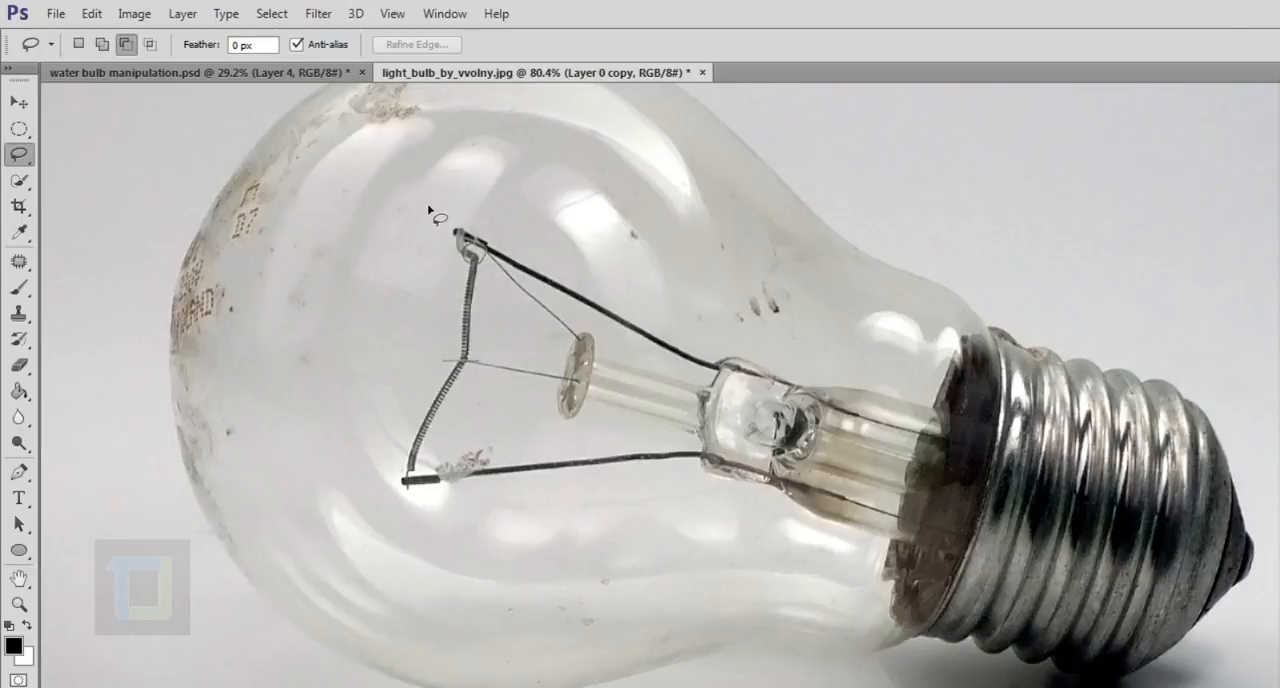
mouse_move(445, 215)
mouse_down()
mouse_move(369, 345)
mouse_move(359, 424)
mouse_move(359, 484)
mouse_move(397, 531)
mouse_move(480, 543)
mouse_move(574, 515)
mouse_move(658, 462)
mouse_move(709, 383)
mouse_move(696, 283)
mouse_move(499, 209)
mouse_move(434, 221)
mouse_up()
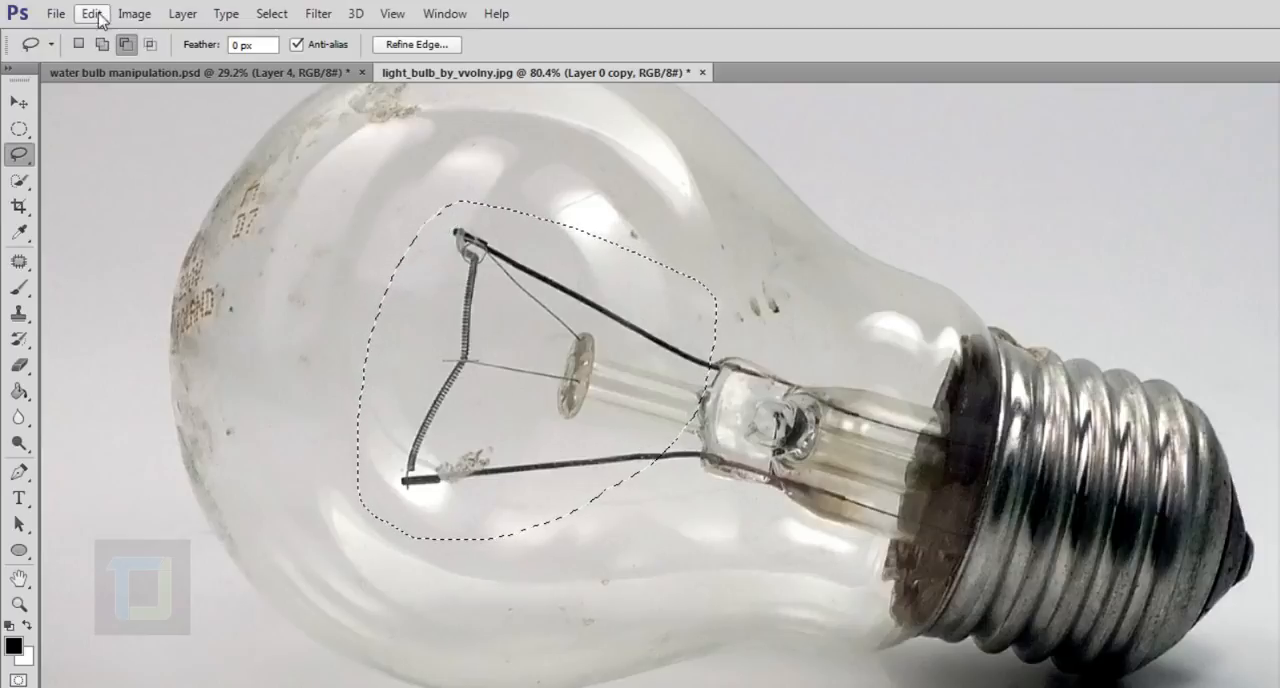
Fill the filament selection using Content-Aware at Normal mode and 100% opacity, and deselect it.
click(91, 14)
click(158, 297)
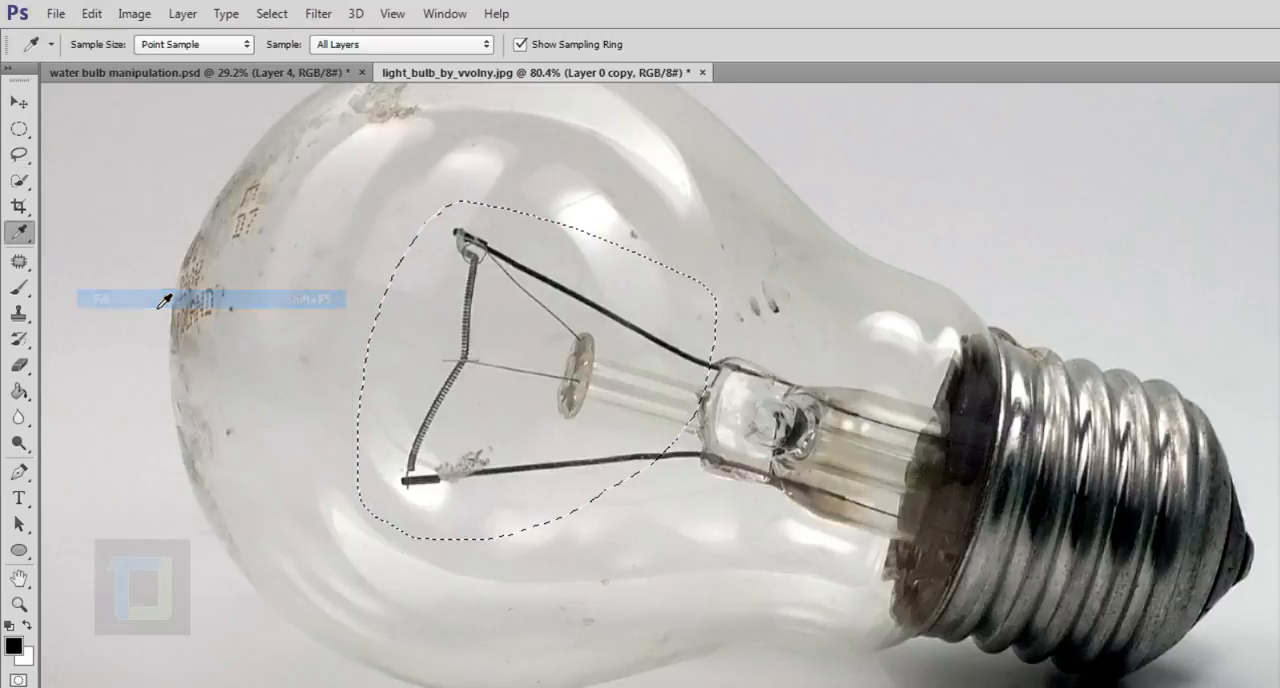
click(1065, 312)
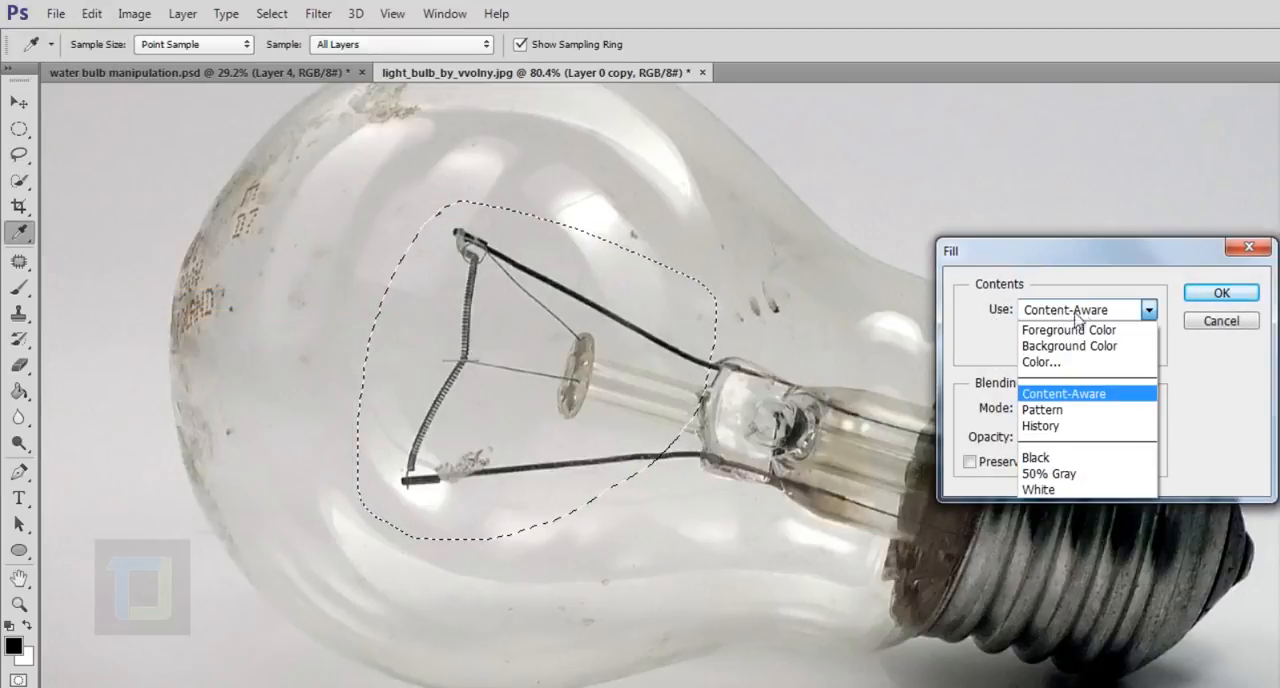
click(1080, 394)
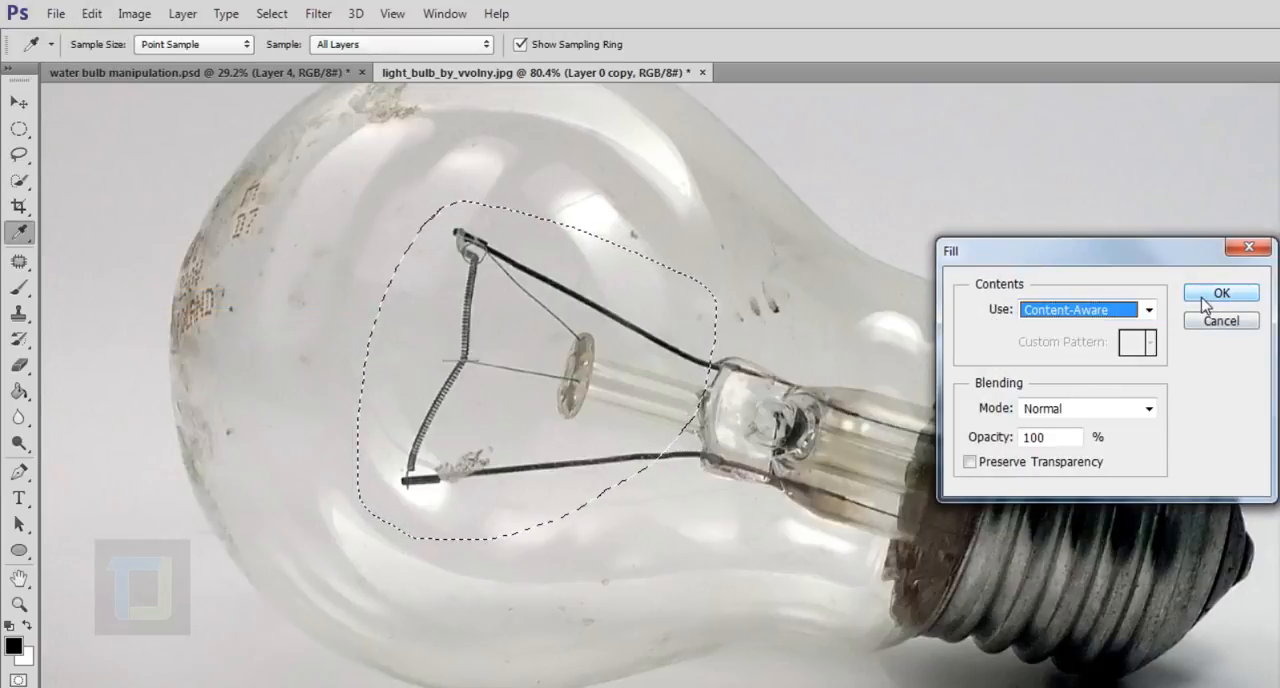
click(1203, 299)
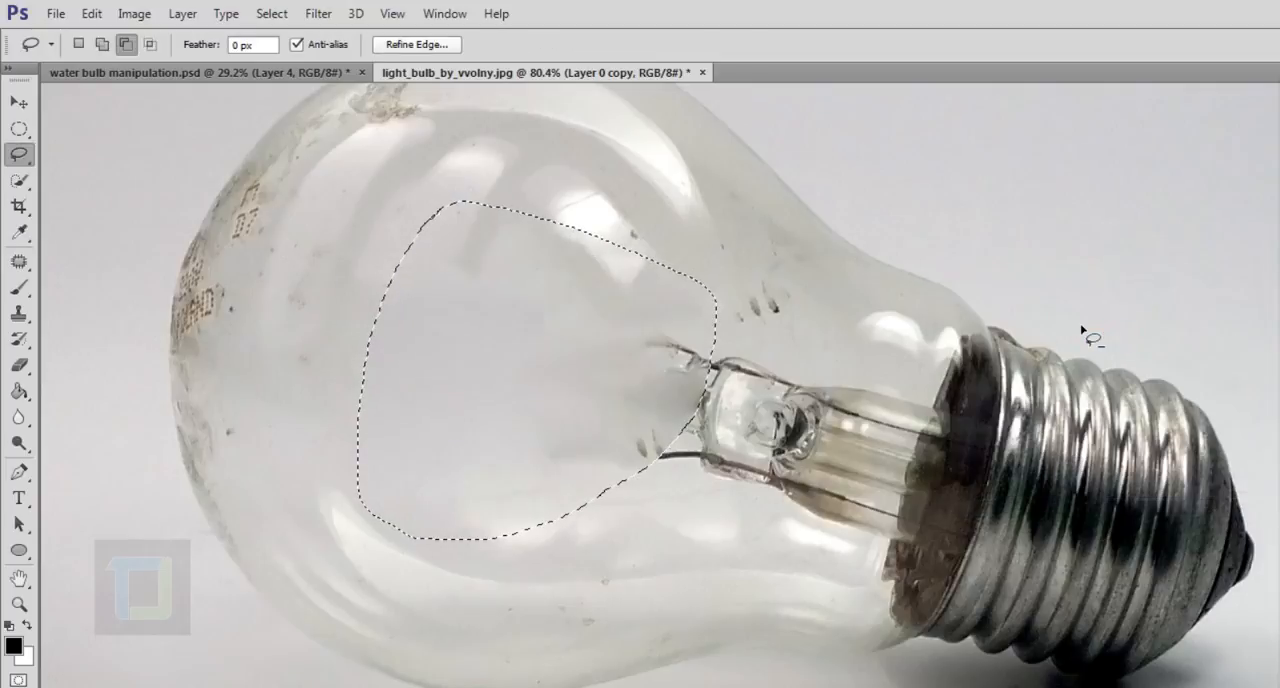
click(272, 13)
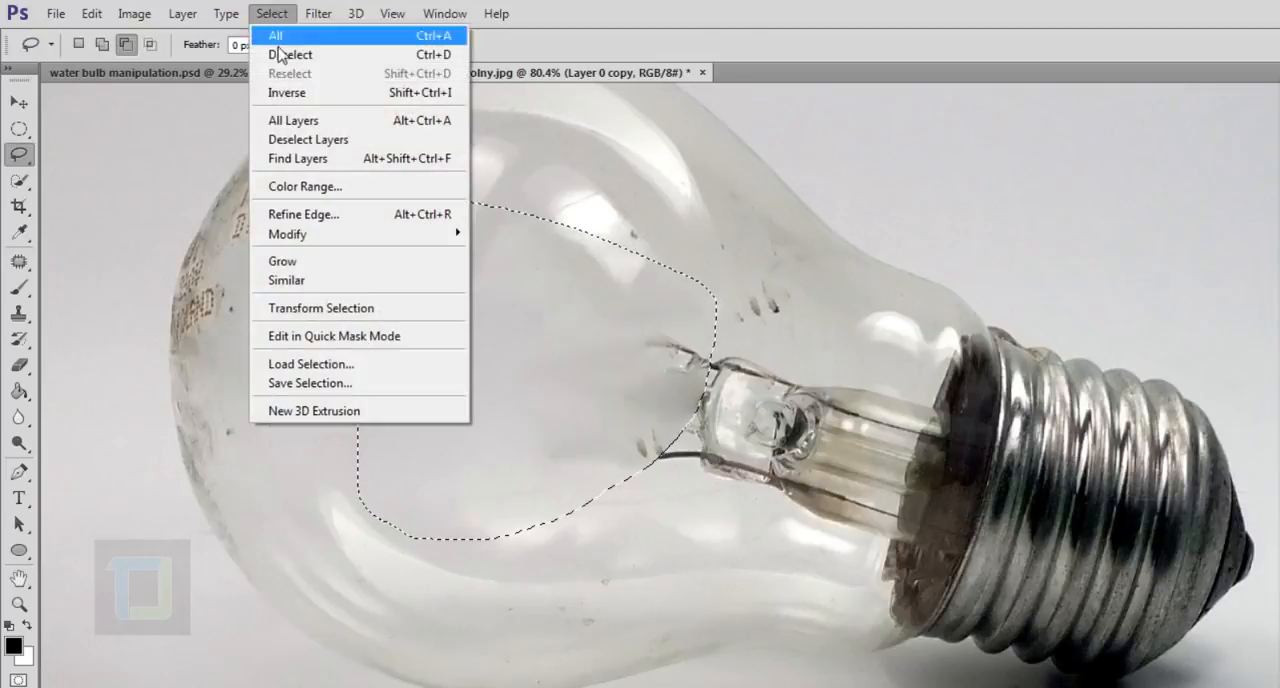
click(286, 52)
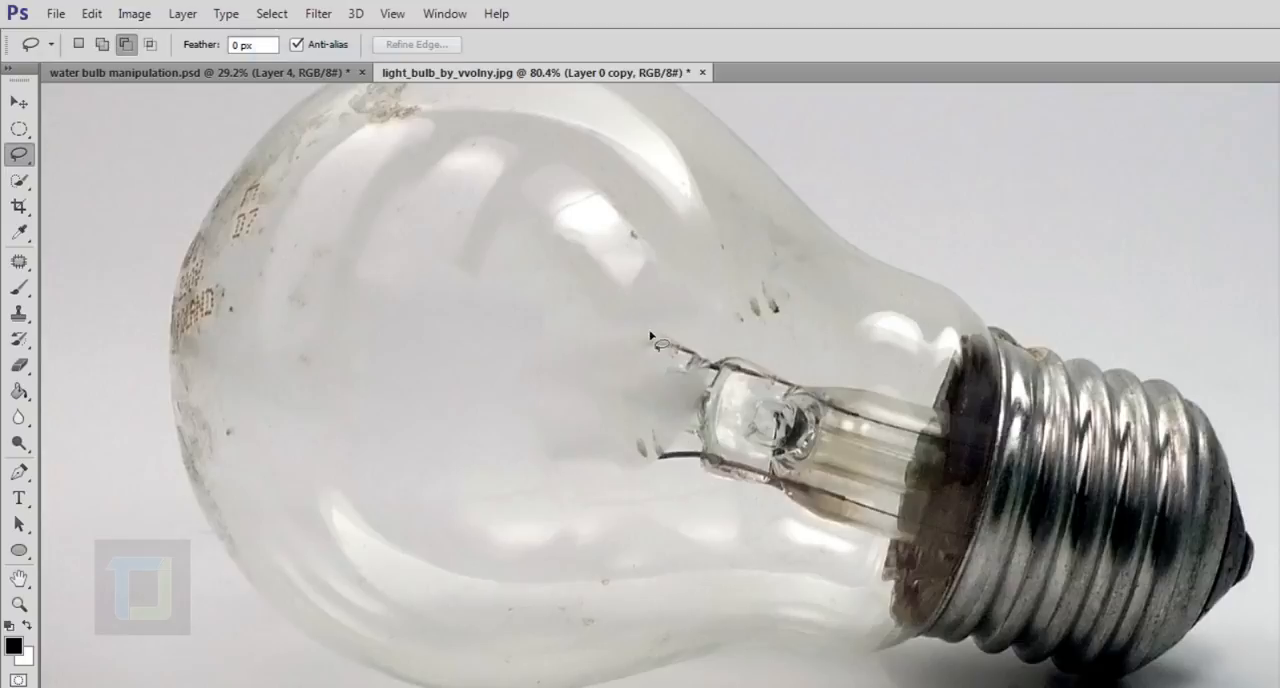
Lasso the wire stubs and glass mount left near the bulb's neck, replace them with a Content-Aware fill, and deselect.
mouse_move(635, 322)
mouse_down()
mouse_move(537, 401)
mouse_move(544, 474)
mouse_move(631, 531)
mouse_move(736, 539)
mouse_move(790, 524)
mouse_move(837, 480)
mouse_move(845, 370)
mouse_move(797, 308)
mouse_move(711, 283)
mouse_move(610, 282)
mouse_move(558, 317)
mouse_move(535, 368)
mouse_move(540, 456)
mouse_up()
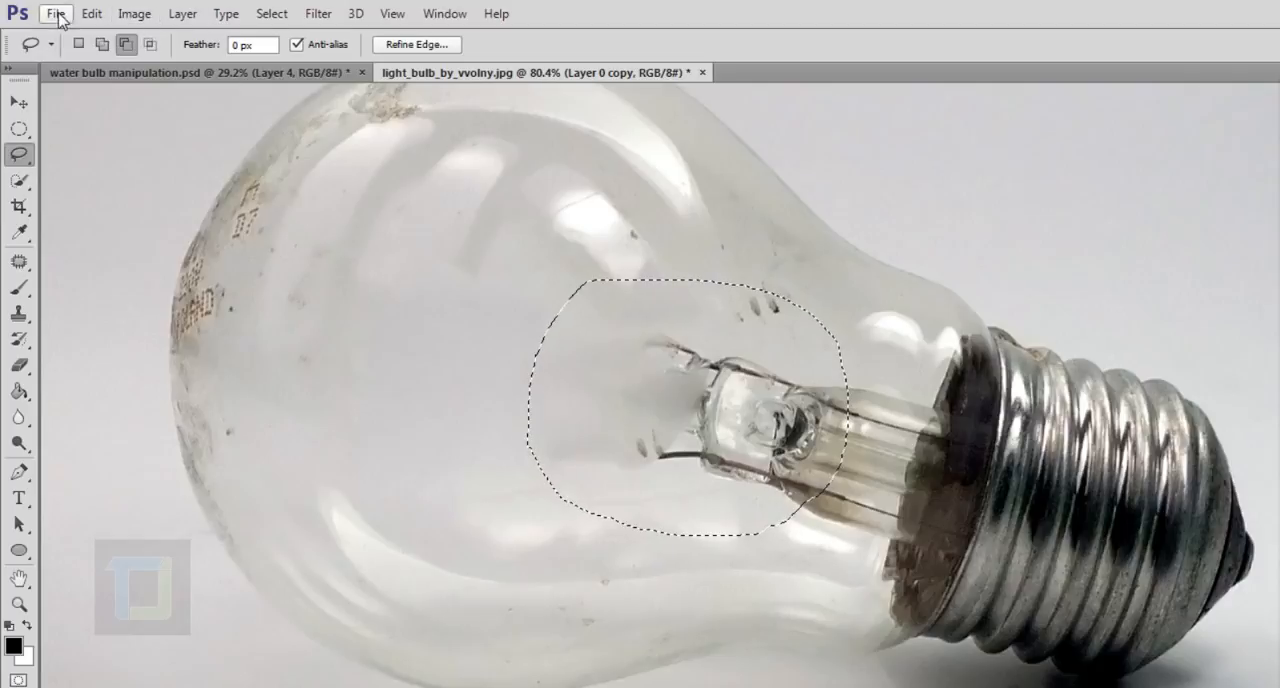
click(92, 14)
click(110, 298)
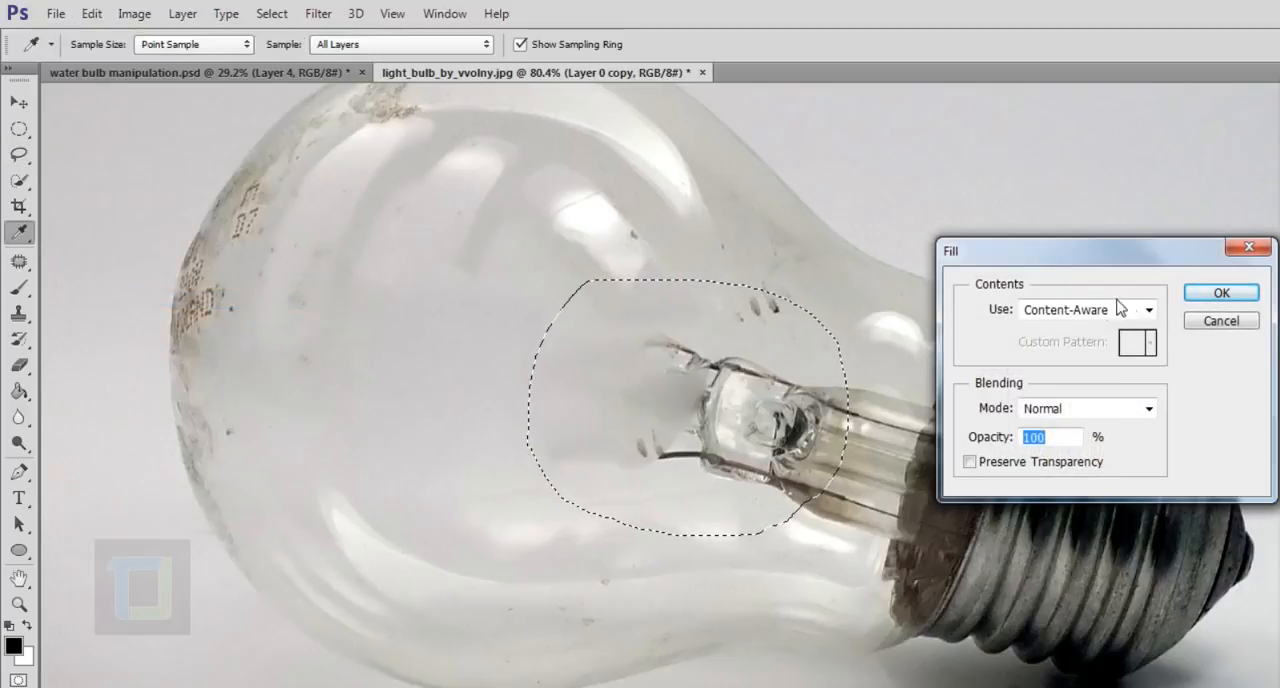
click(1073, 310)
click(1095, 394)
click(1221, 292)
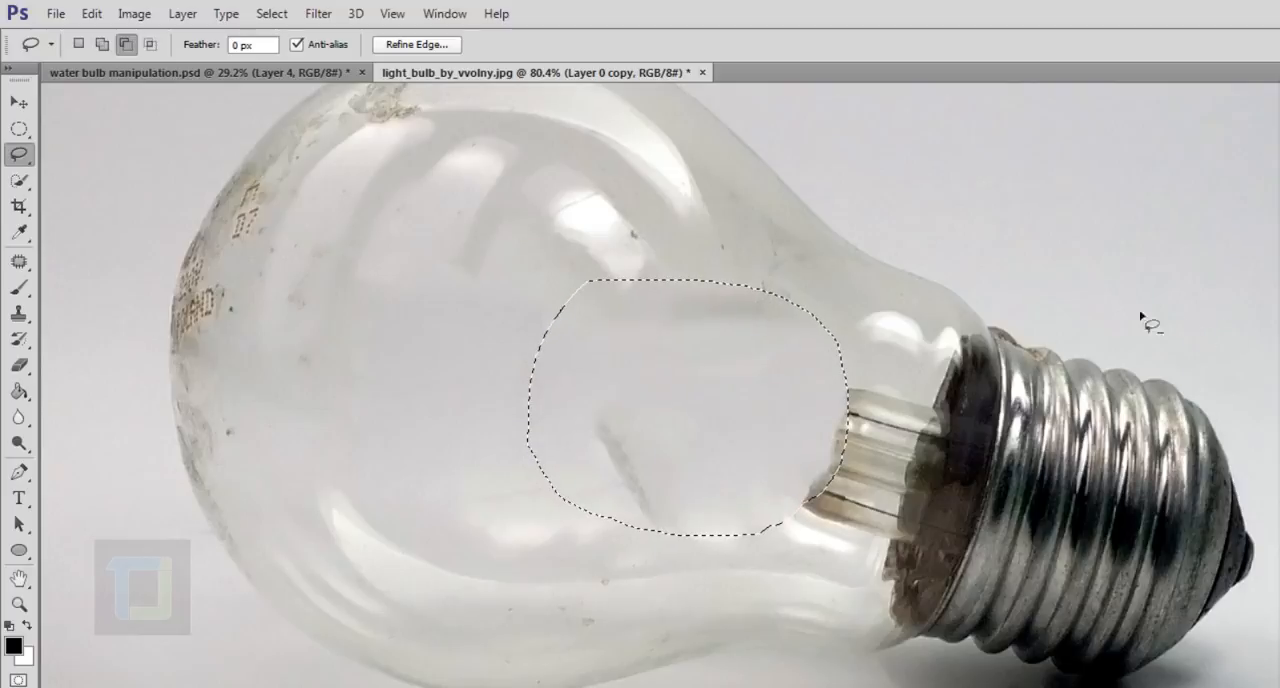
click(289, 14)
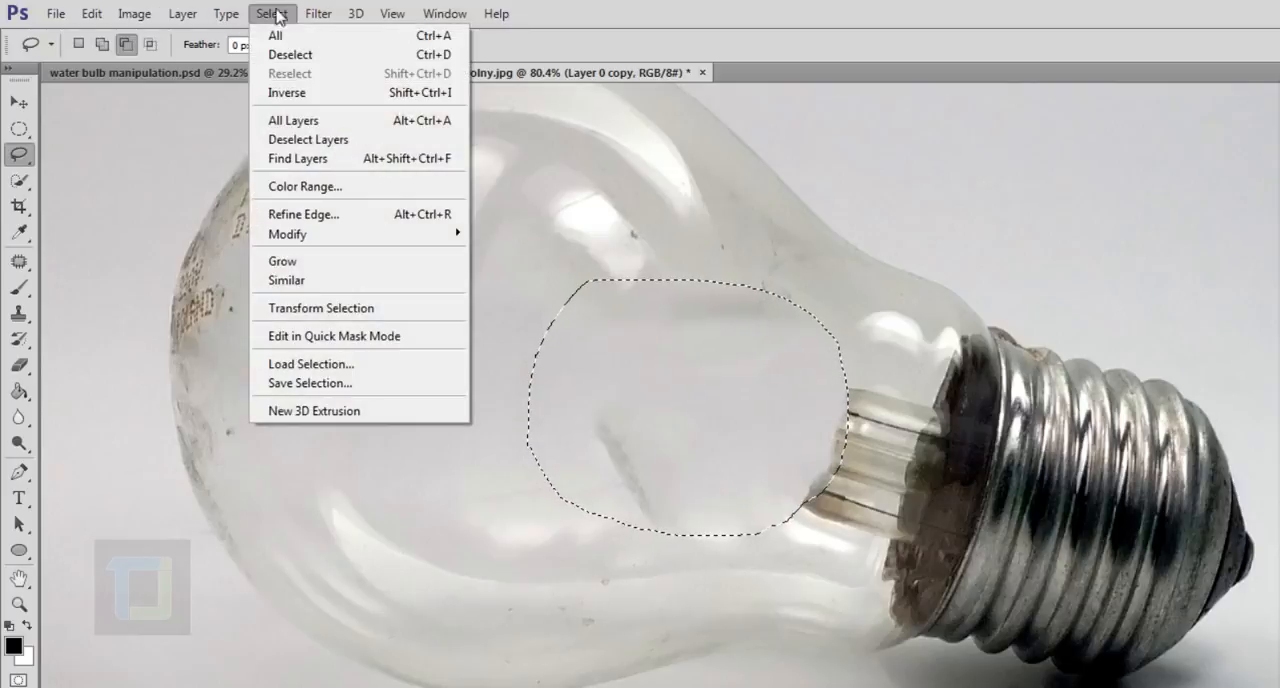
click(320, 52)
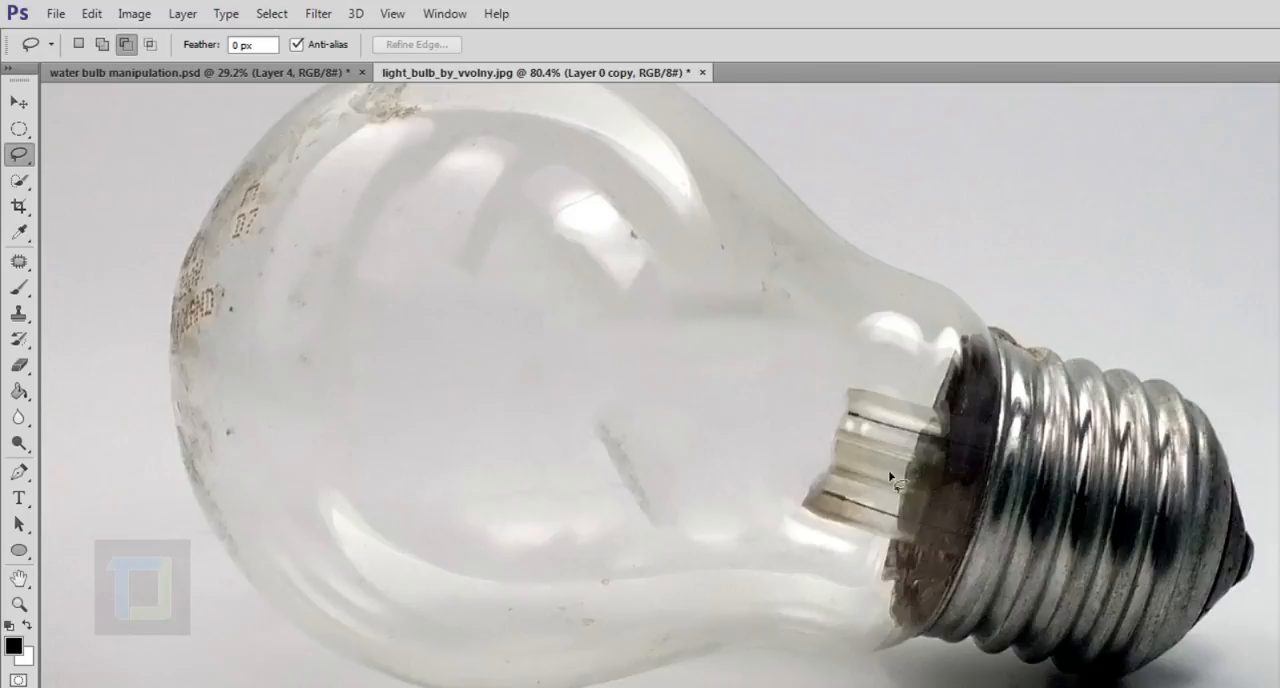
Use the Clone Stamp tool to cover the dark diagonal streak in the middle of the bulb with clean glass.
click(18, 314)
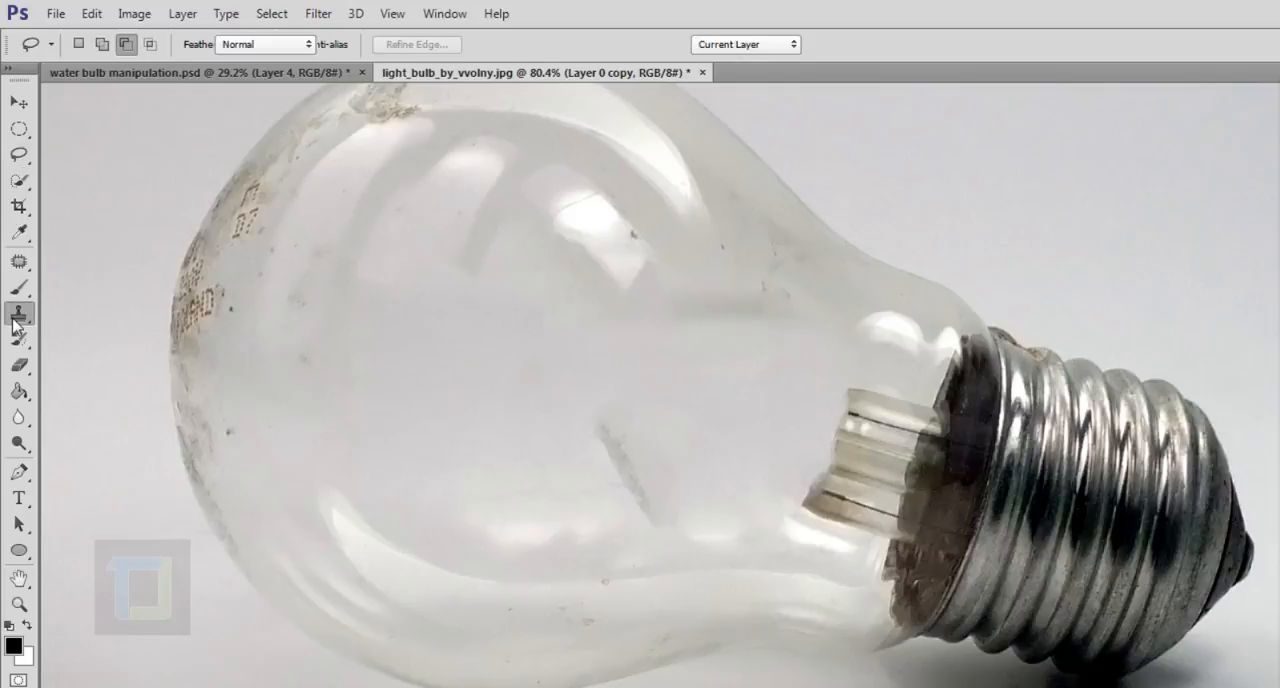
right_click(20, 318)
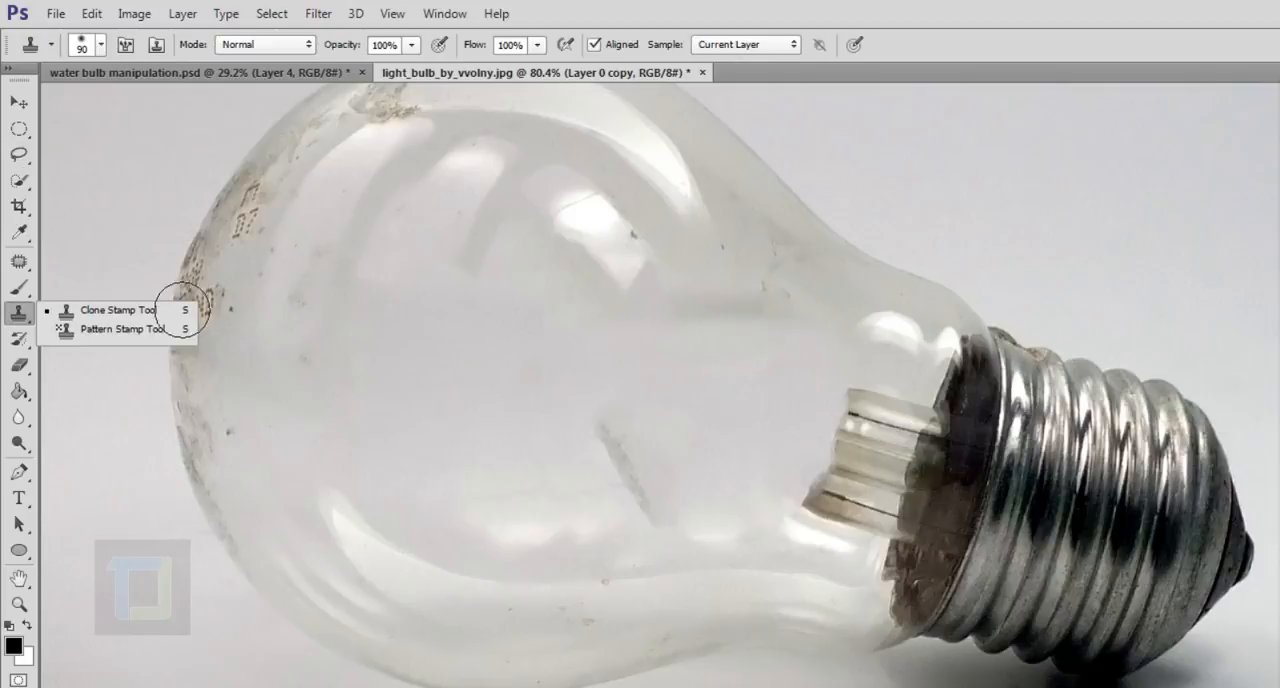
click(108, 311)
scroll(617, 383, up, 2)
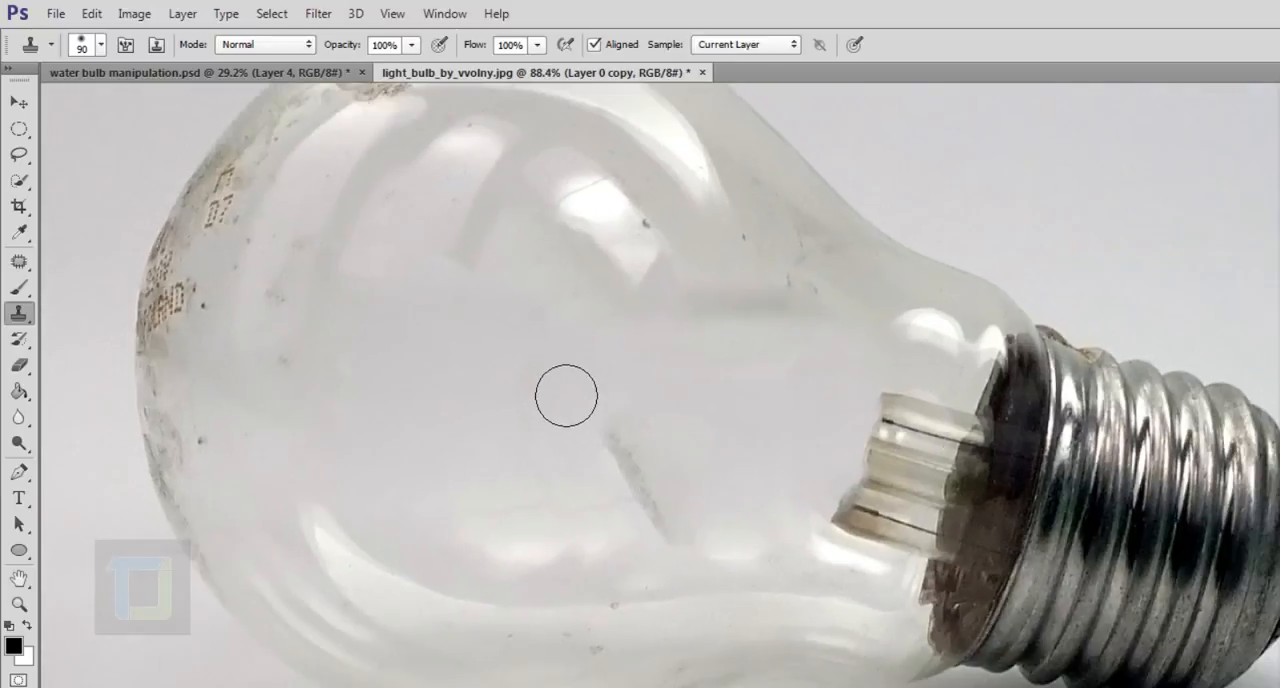
scroll(689, 483, up, 2)
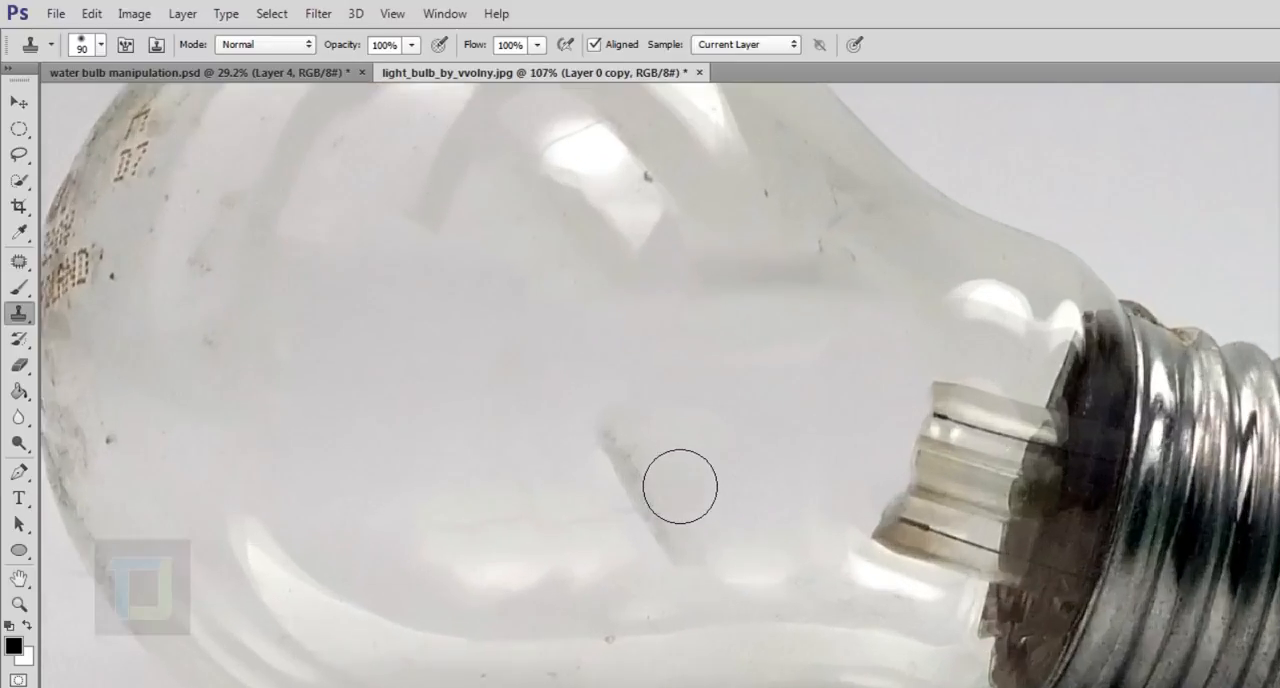
key(alt)
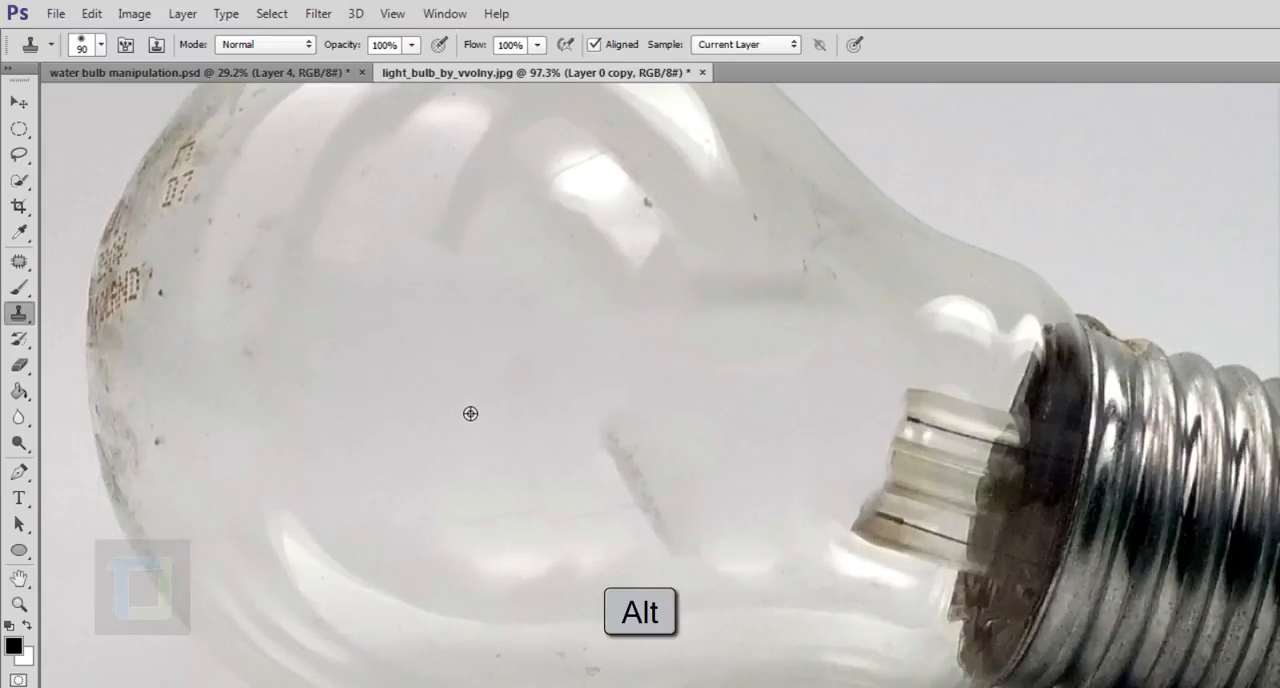
alt+click(470, 413)
mouse_move(643, 489)
mouse_down()
mouse_move(695, 569)
mouse_move(727, 585)
mouse_up()
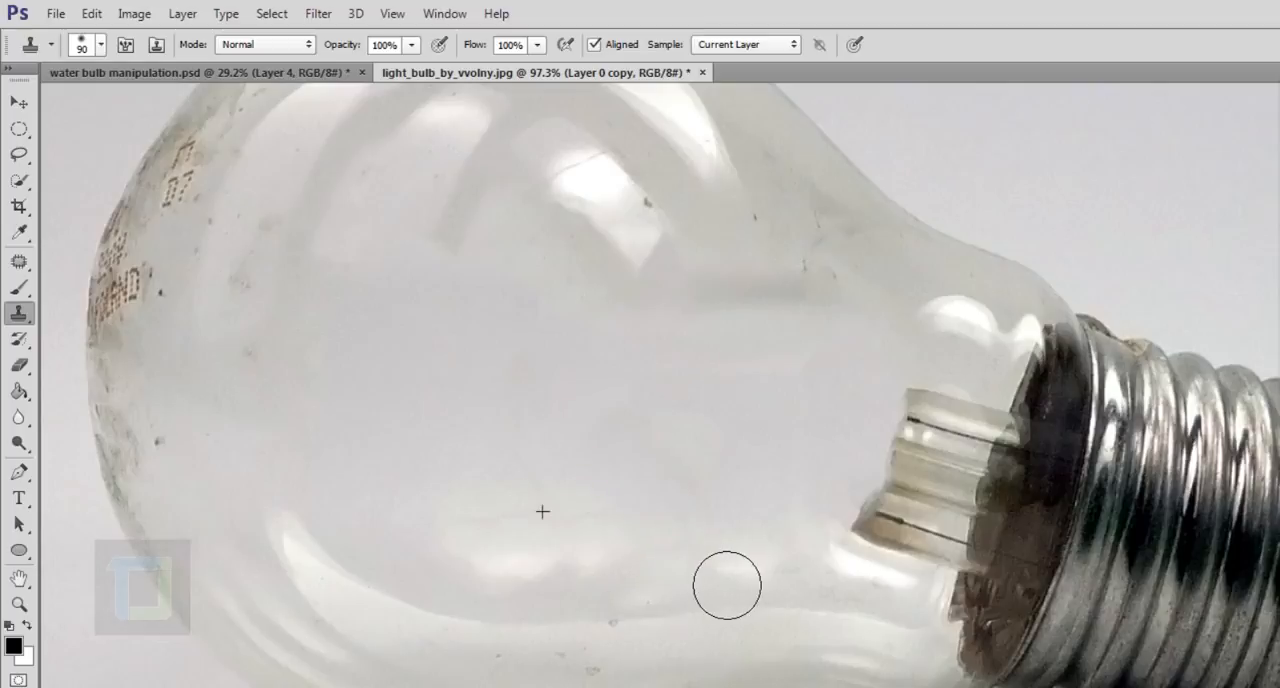
Clone clean glass over the remaining filament stem and its traces beside the metal base.
key(alt)
key(alt)
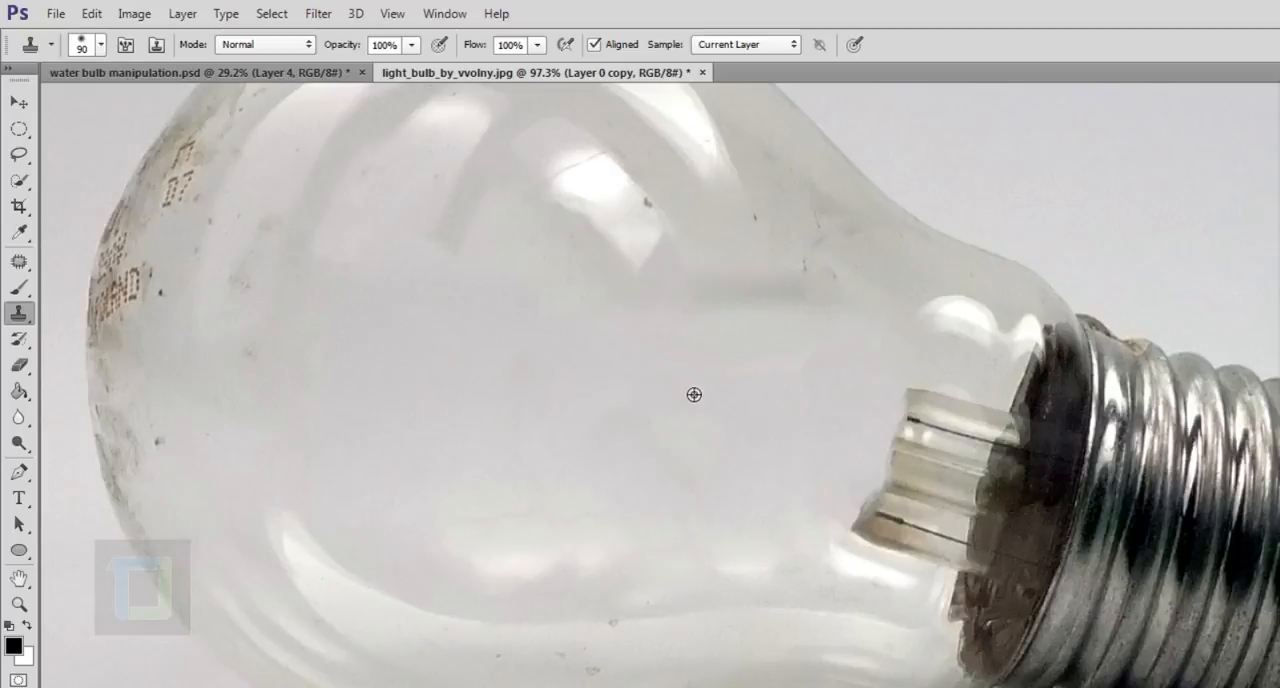
key(alt)
alt+click(688, 393)
mouse_move(950, 430)
mouse_down()
mouse_move(917, 541)
mouse_move(969, 453)
mouse_move(951, 538)
mouse_move(990, 469)
mouse_move(982, 506)
mouse_move(999, 432)
mouse_move(994, 487)
mouse_move(973, 499)
mouse_move(948, 553)
mouse_move(942, 528)
mouse_move(949, 572)
mouse_move(979, 583)
mouse_move(991, 527)
mouse_move(1003, 548)
mouse_move(973, 634)
mouse_move(1045, 396)
mouse_move(1001, 519)
mouse_up()
alt+click(738, 514)
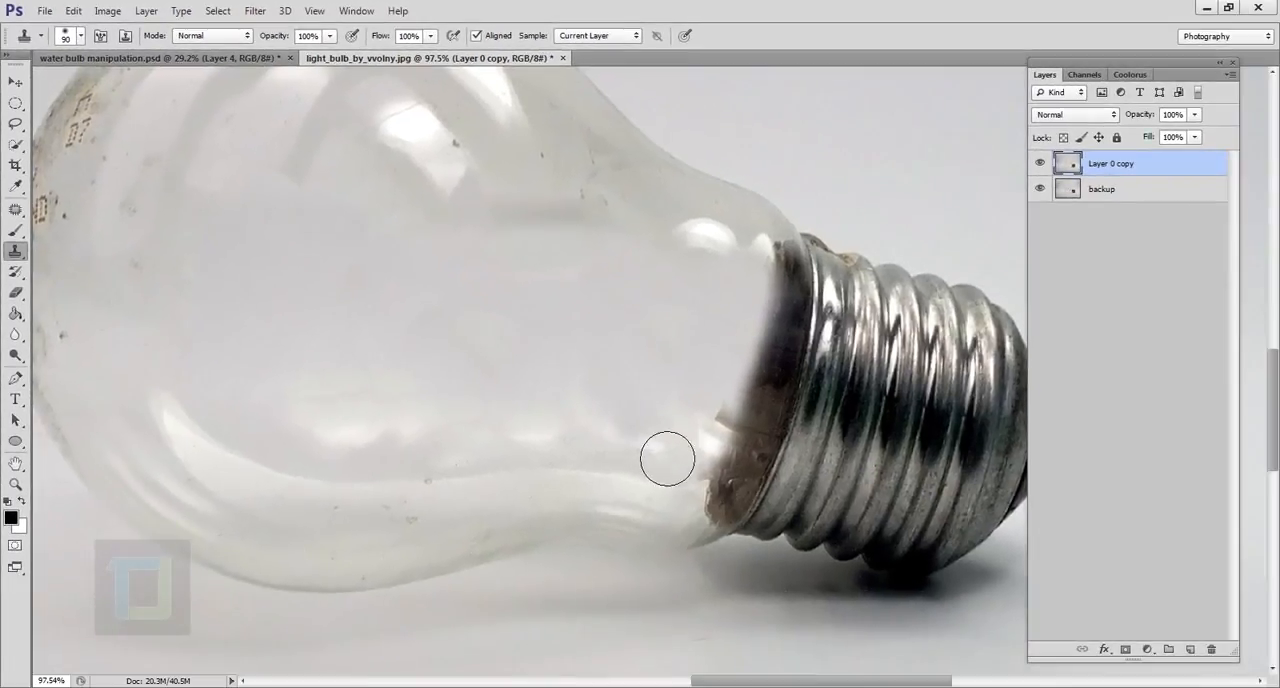
drag(620, 452, 563, 452)
alt+click(582, 301)
key(ctrl+0)
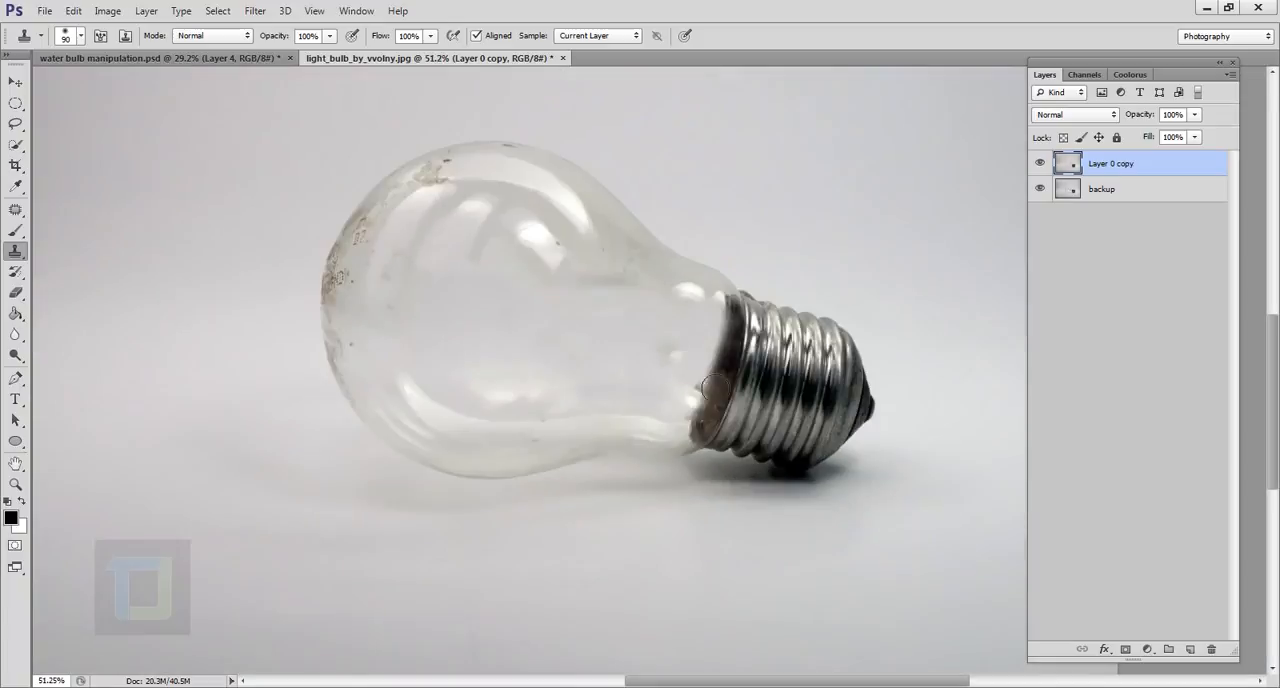
click(790, 532)
scroll(777, 522, up, 3)
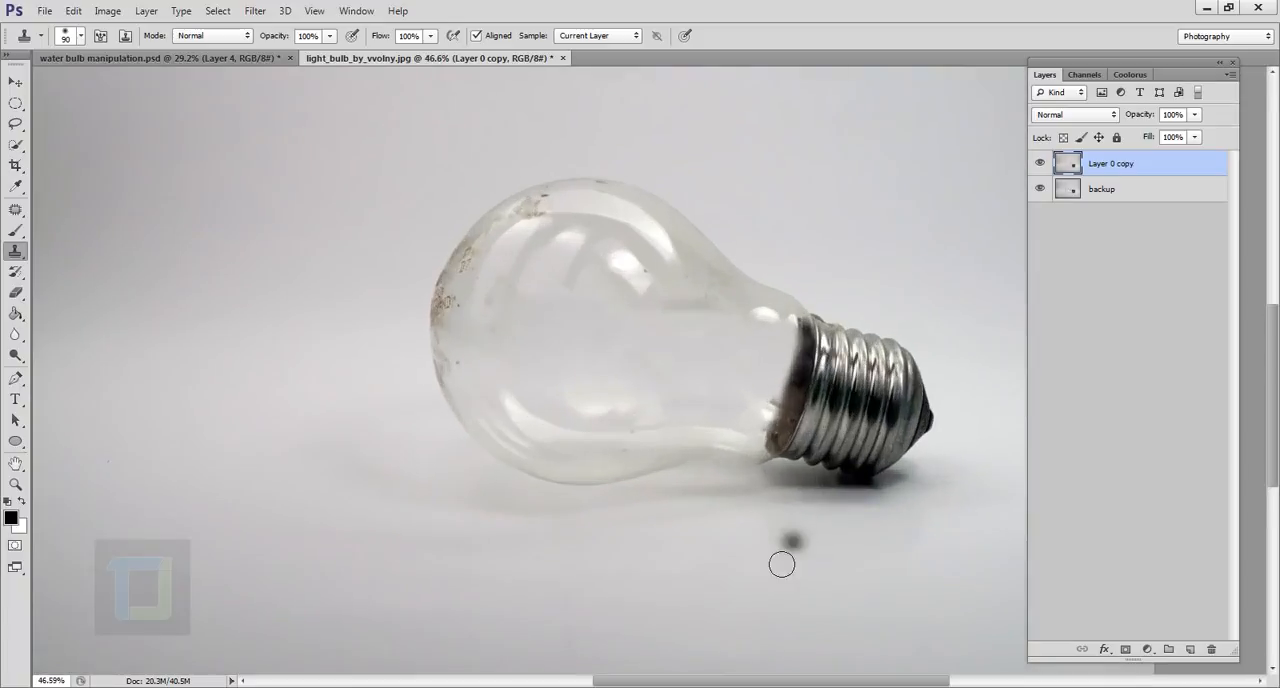
scroll(768, 505, down, 3)
scroll(811, 553, up, 2)
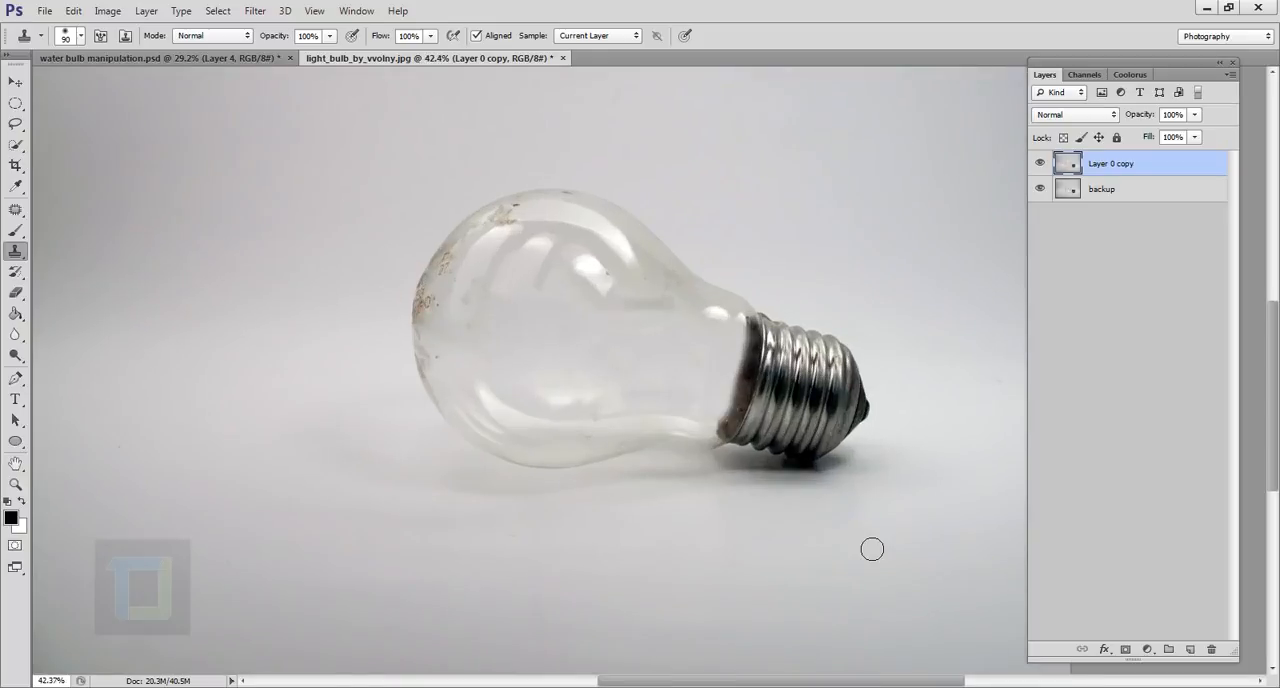
Add a new layer and draw a long, thin elliptical selection on the ground directly beneath the bulb.
click(1192, 650)
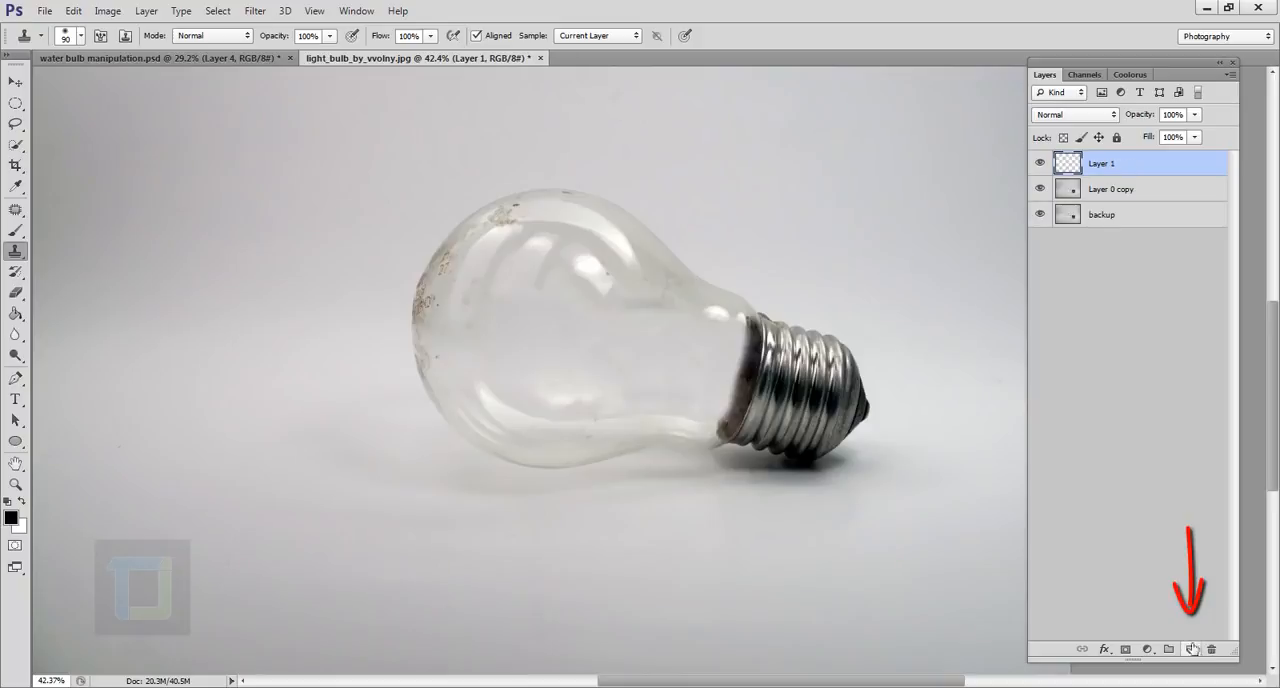
click(15, 103)
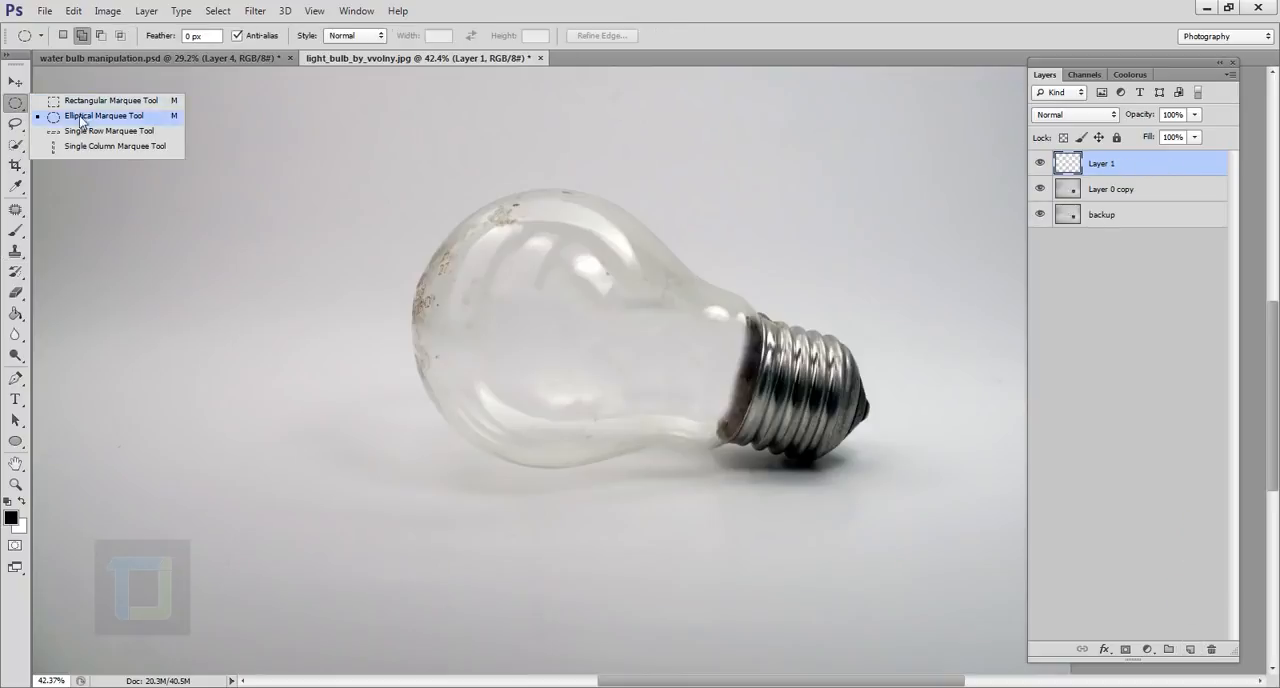
click(129, 124)
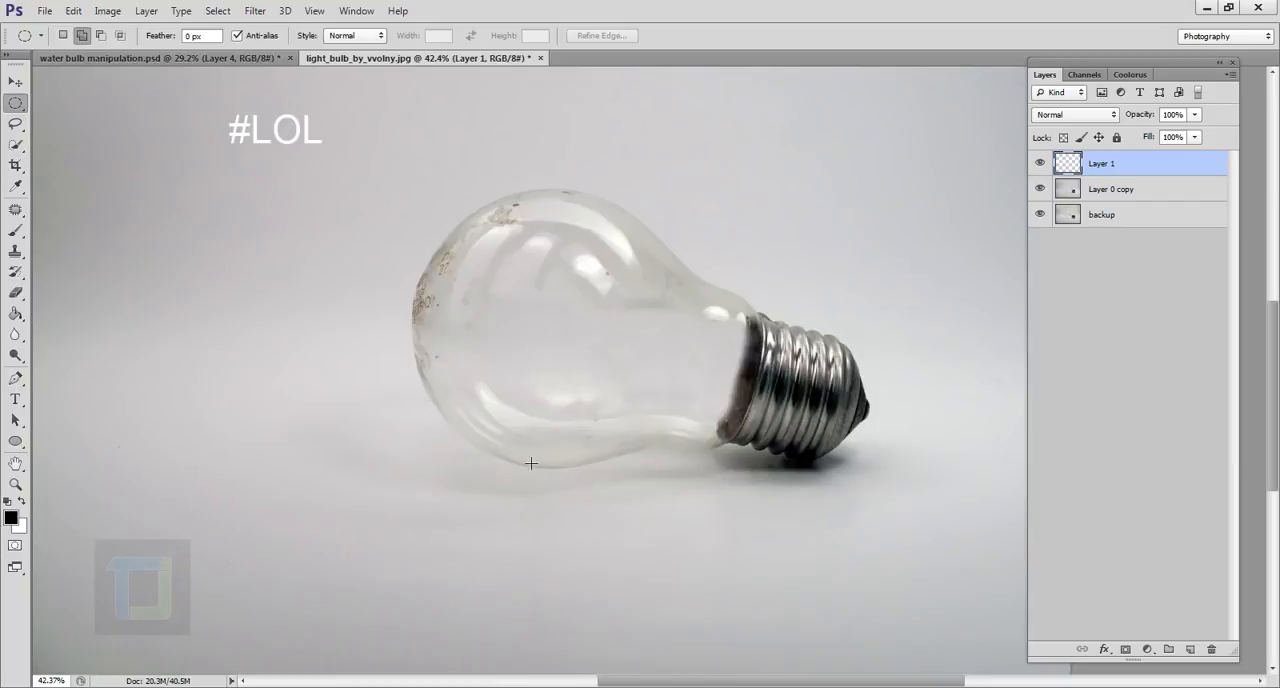
drag(488, 468, 840, 483)
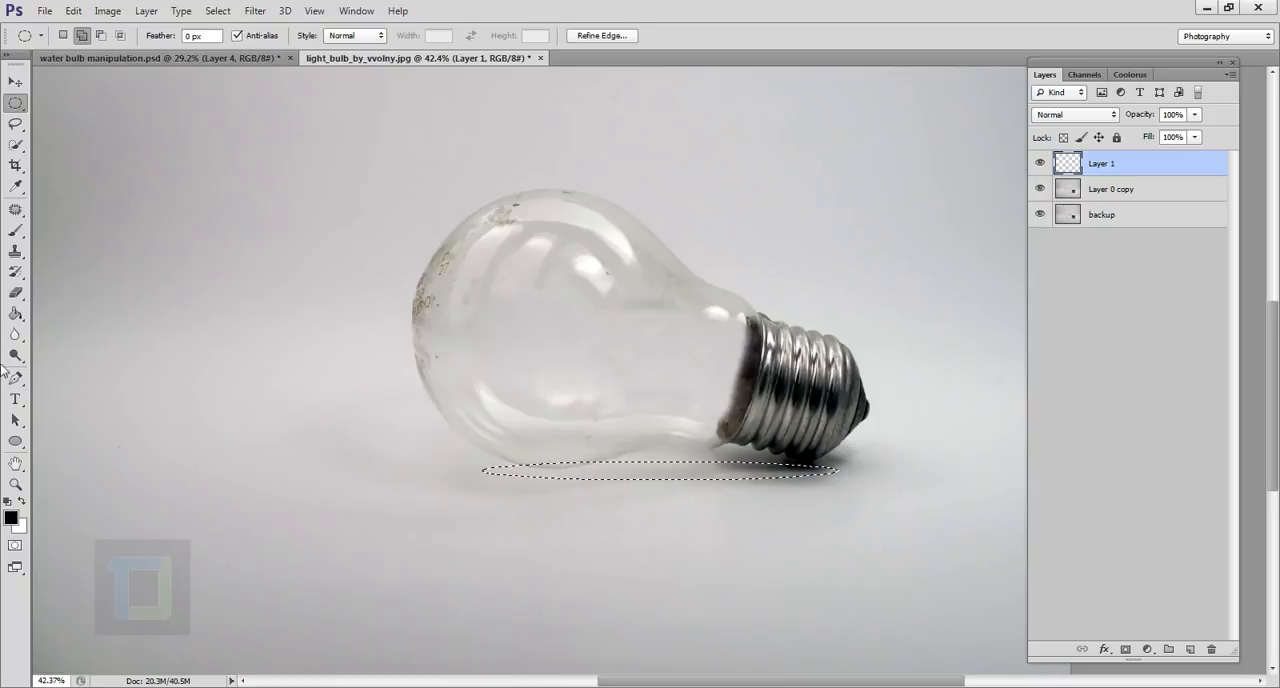
Fill the elliptical selection beneath the bulb with black using the Paint Bucket tool and deselect it.
click(16, 316)
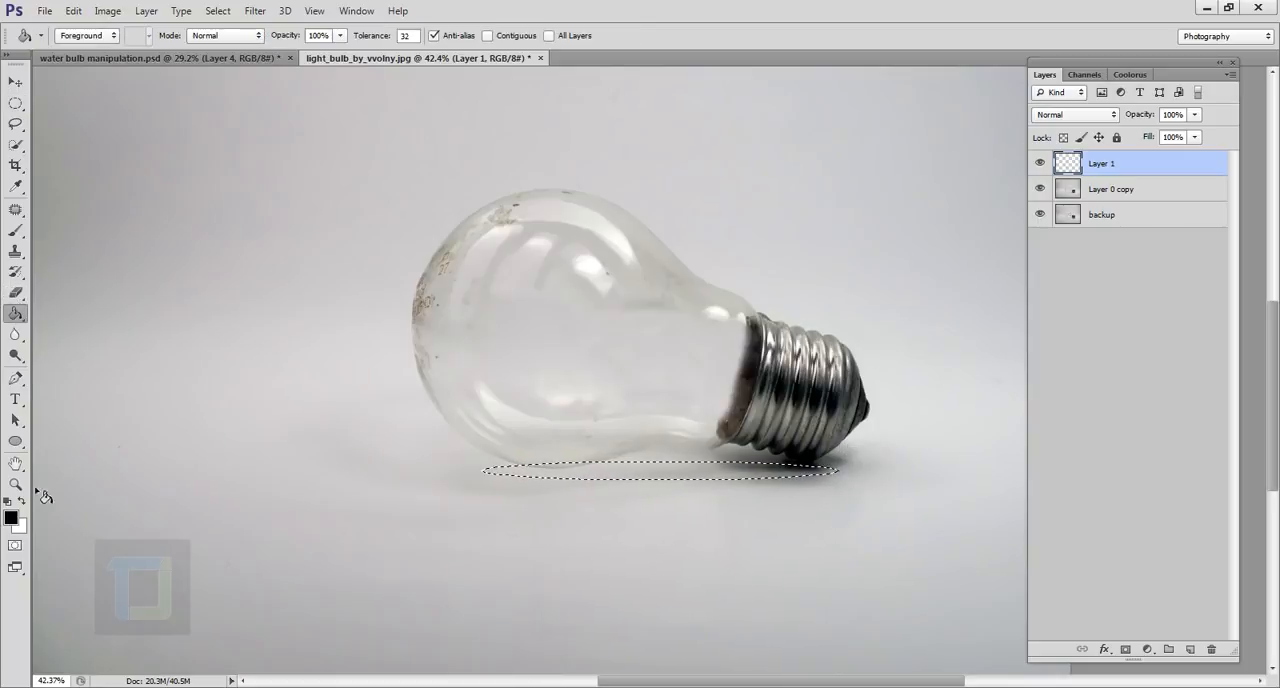
click(671, 473)
click(218, 11)
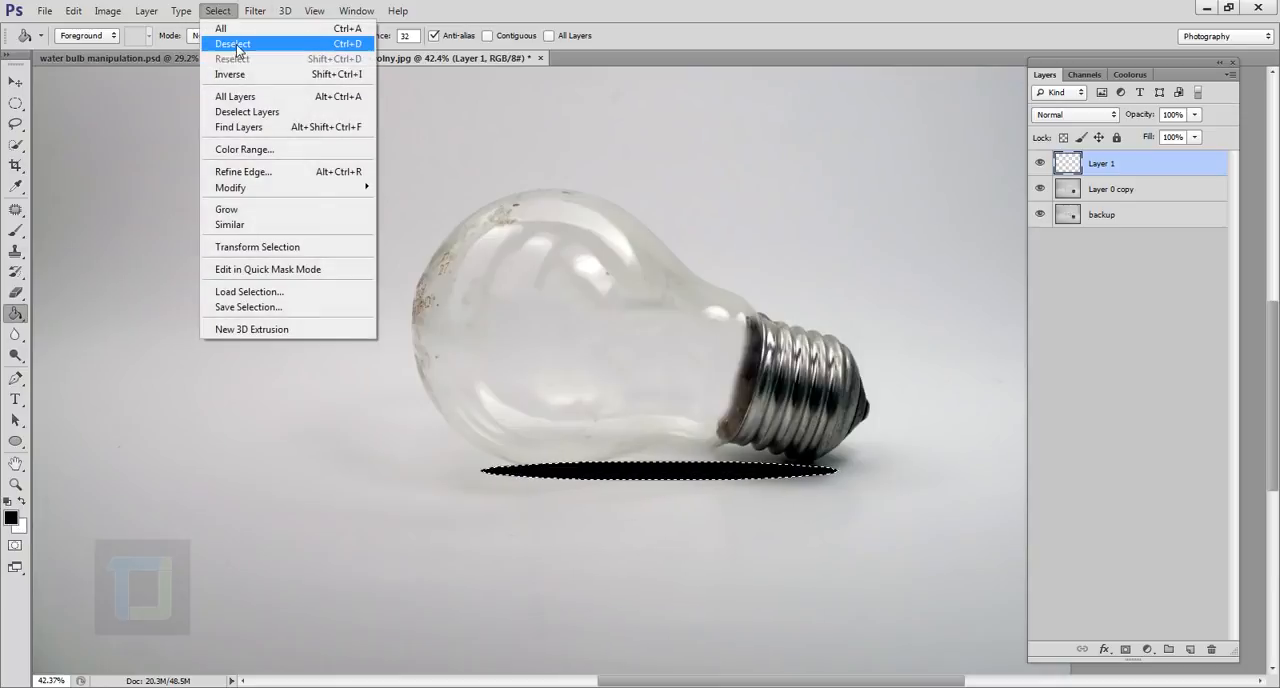
click(230, 43)
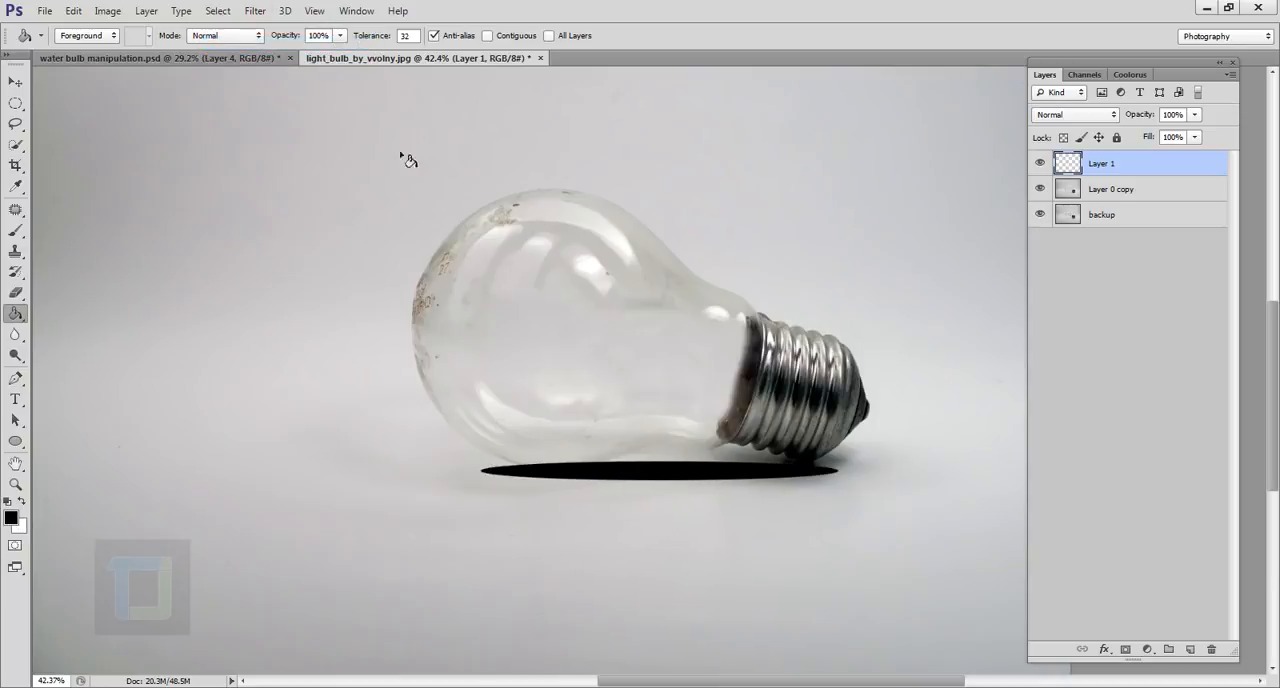
Soften the black ellipse with a Gaussian Blur of 11.4 pixels radius.
click(255, 11)
mouse_move(278, 177)
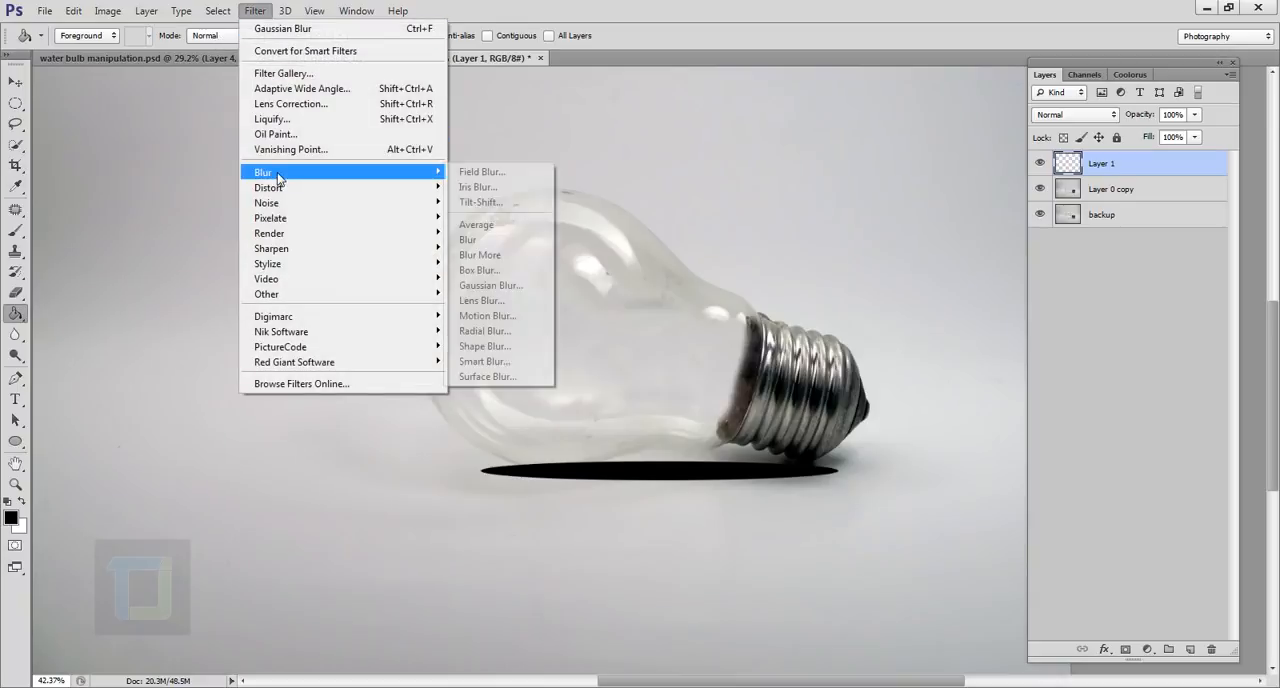
click(490, 285)
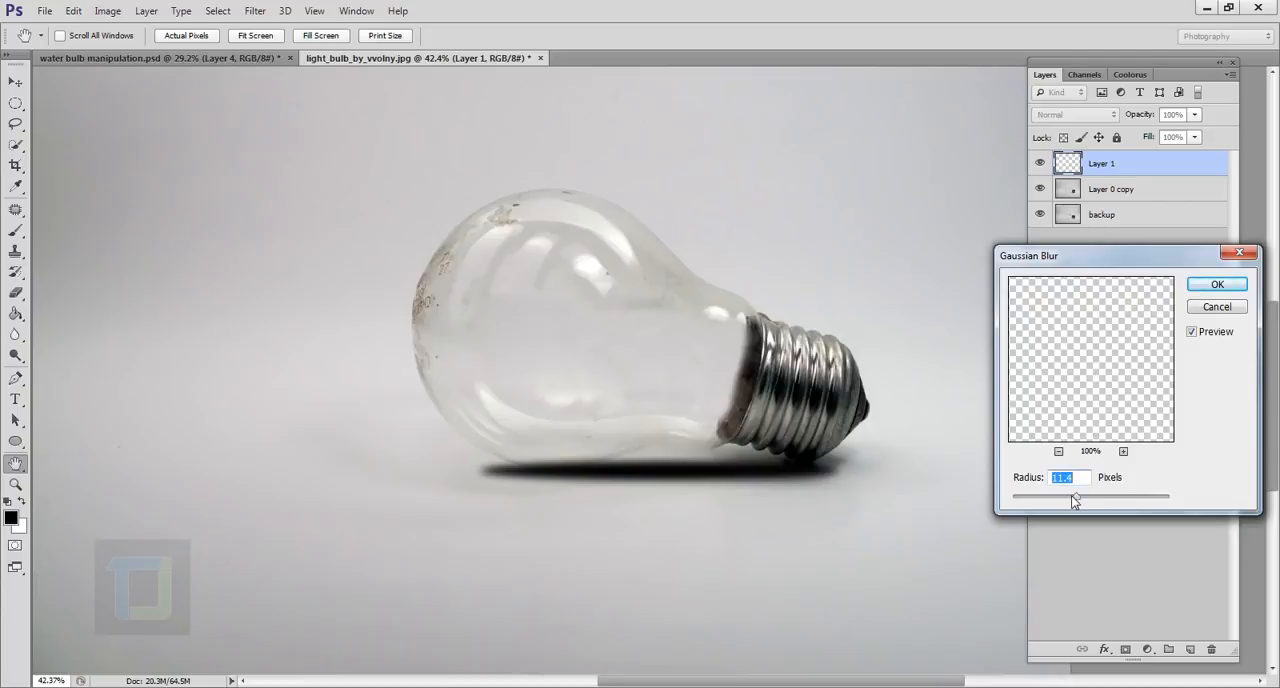
click(1211, 288)
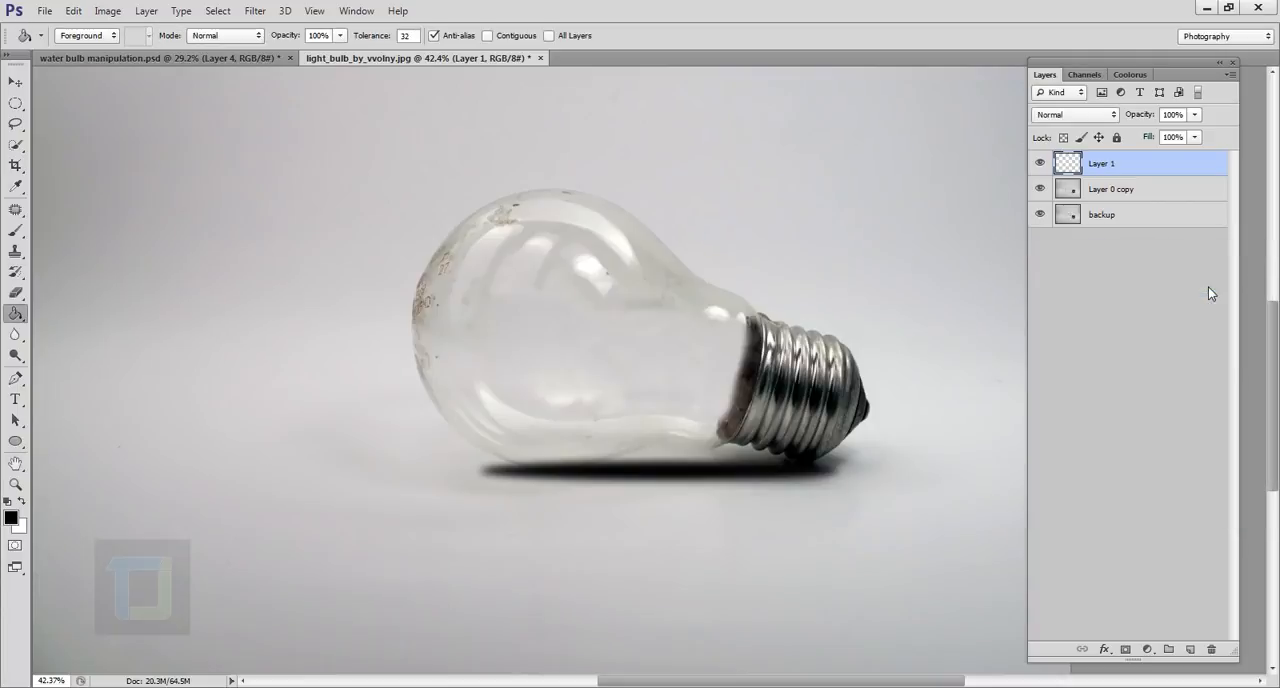
Lower the opacity of the shadow layer to 33%.
click(1193, 114)
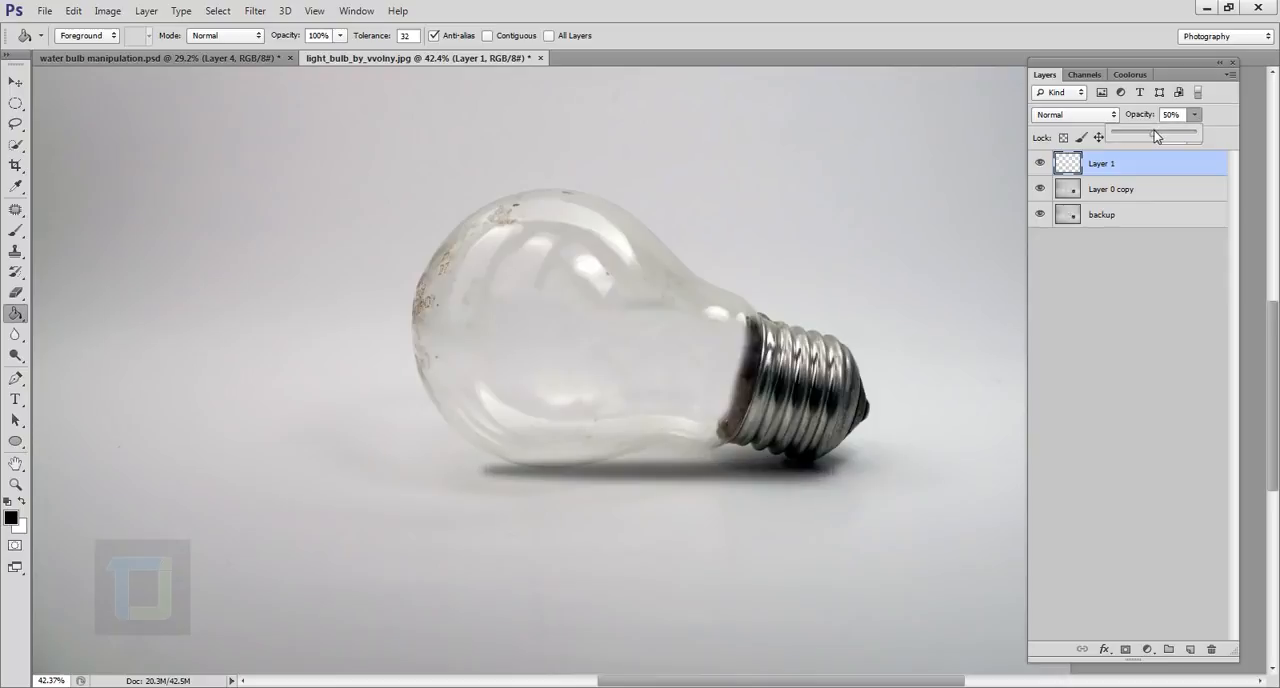
drag(1150, 132, 1144, 132)
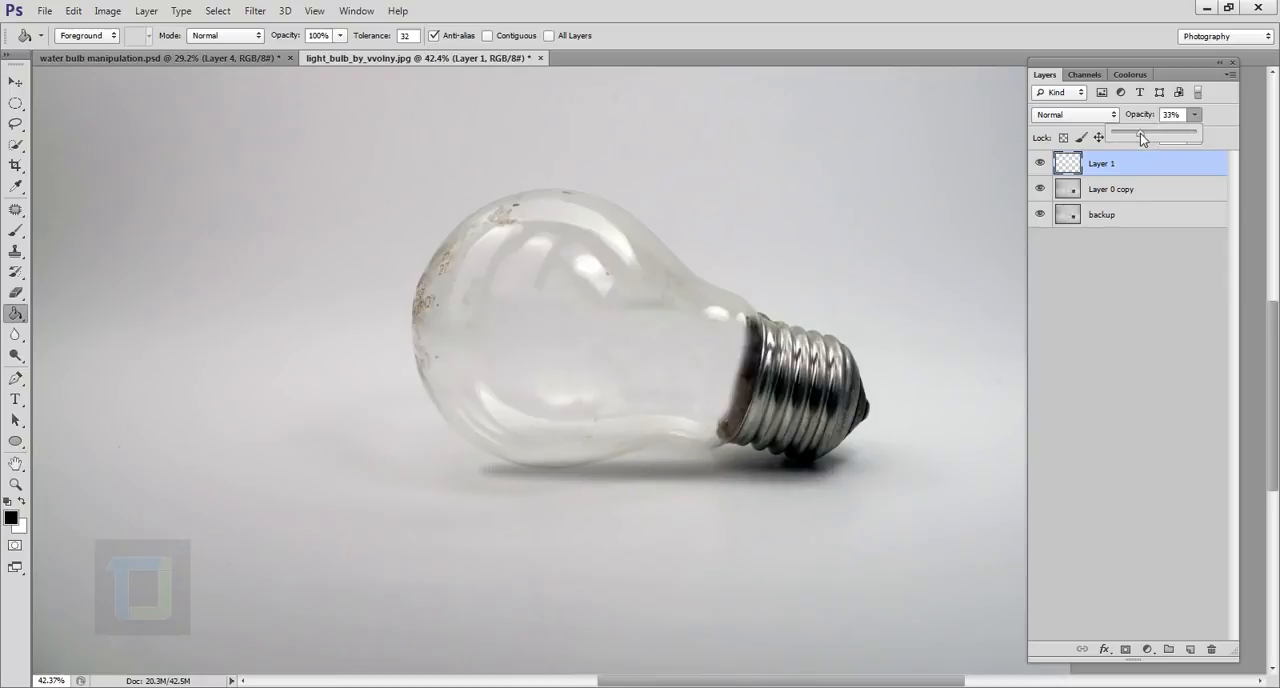
scroll(912, 343, down, 1)
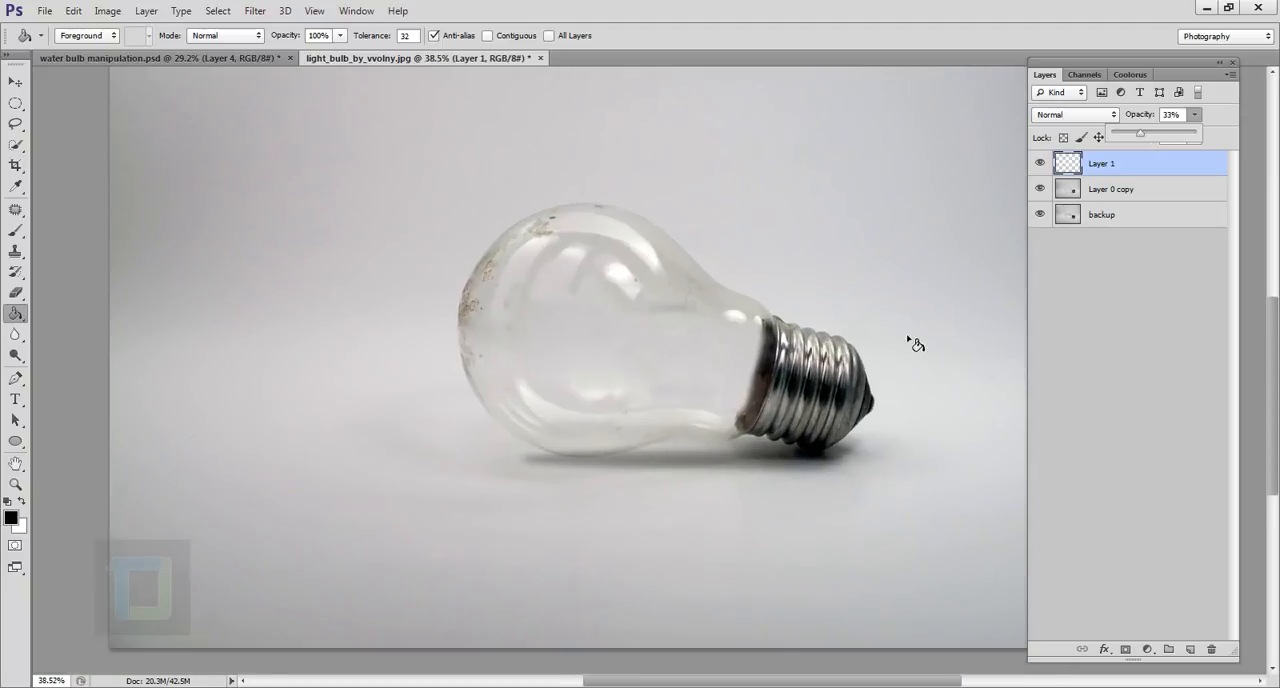
Place the underwater premade background image into the light bulb document.
click(43, 11)
click(58, 272)
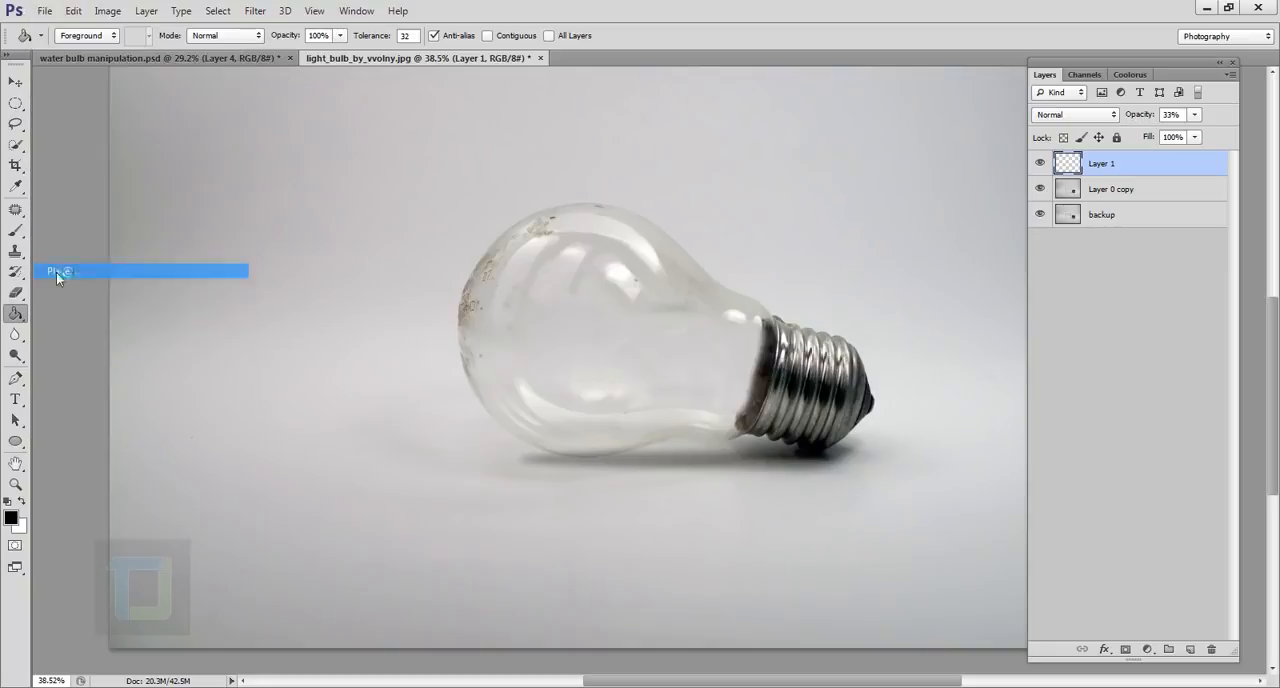
click(698, 170)
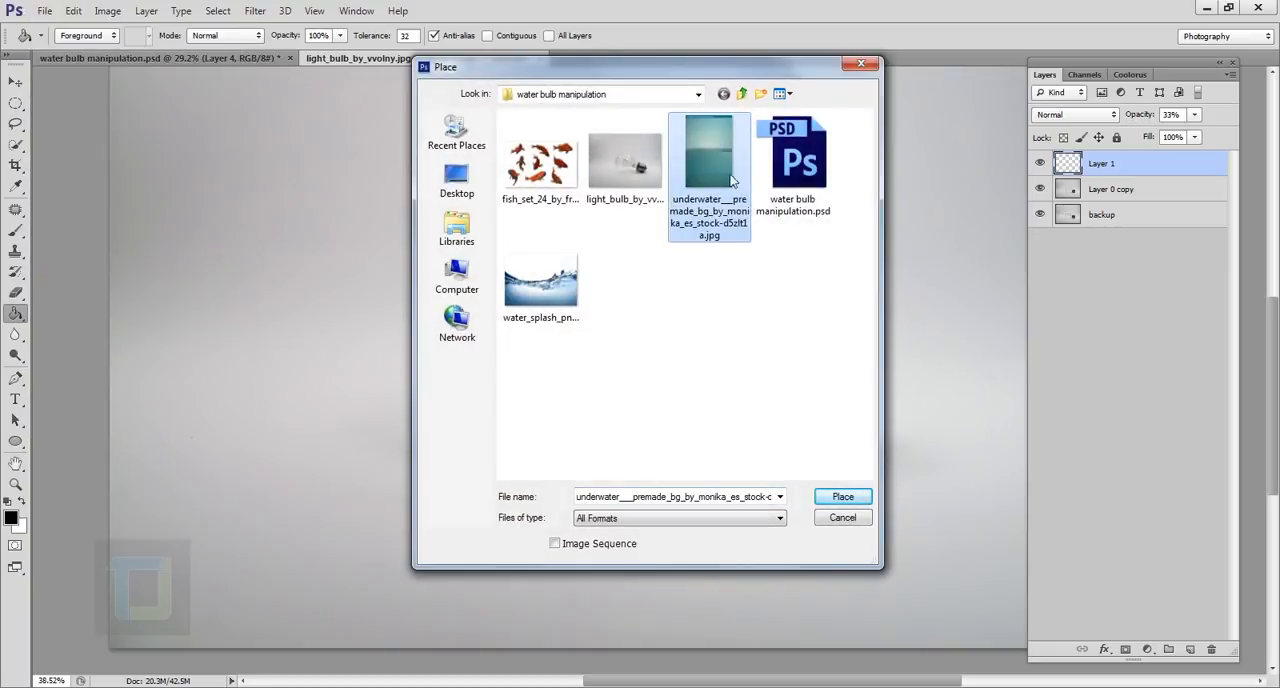
click(843, 497)
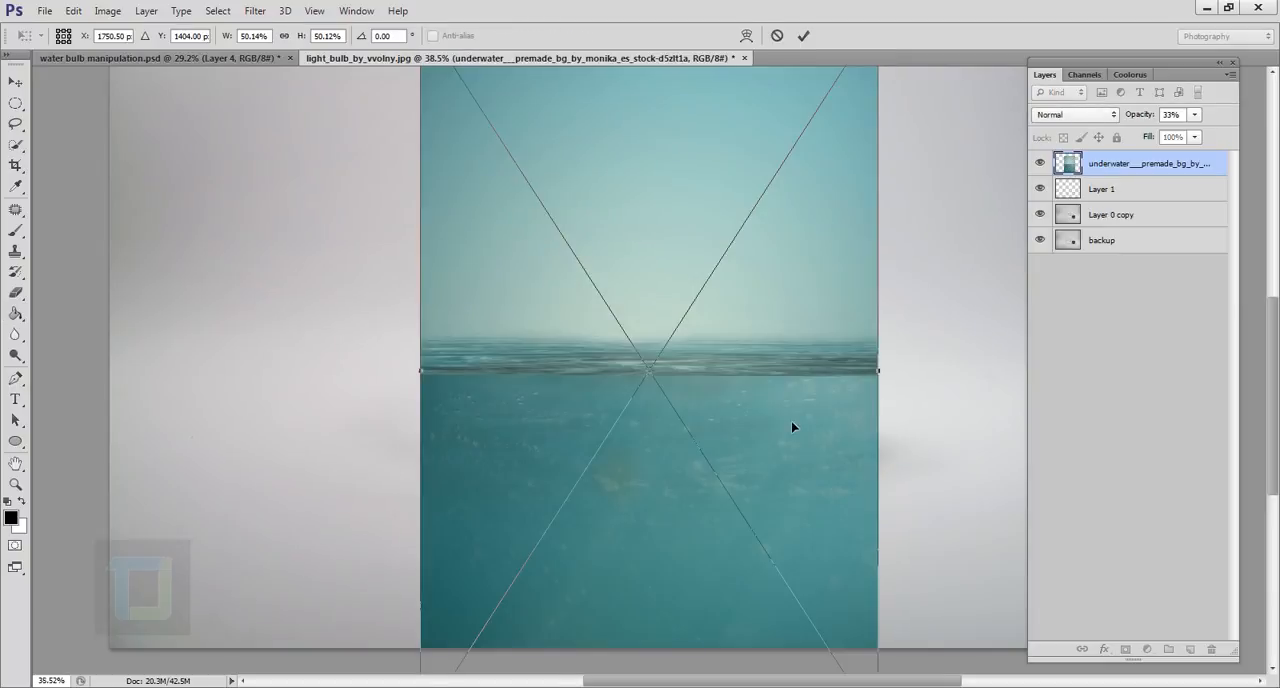
Move the placed underwater image over the bulb, set its blend mode to Multiply, and commit the placement.
scroll(791, 421, down, 7)
scroll(791, 421, up, 3)
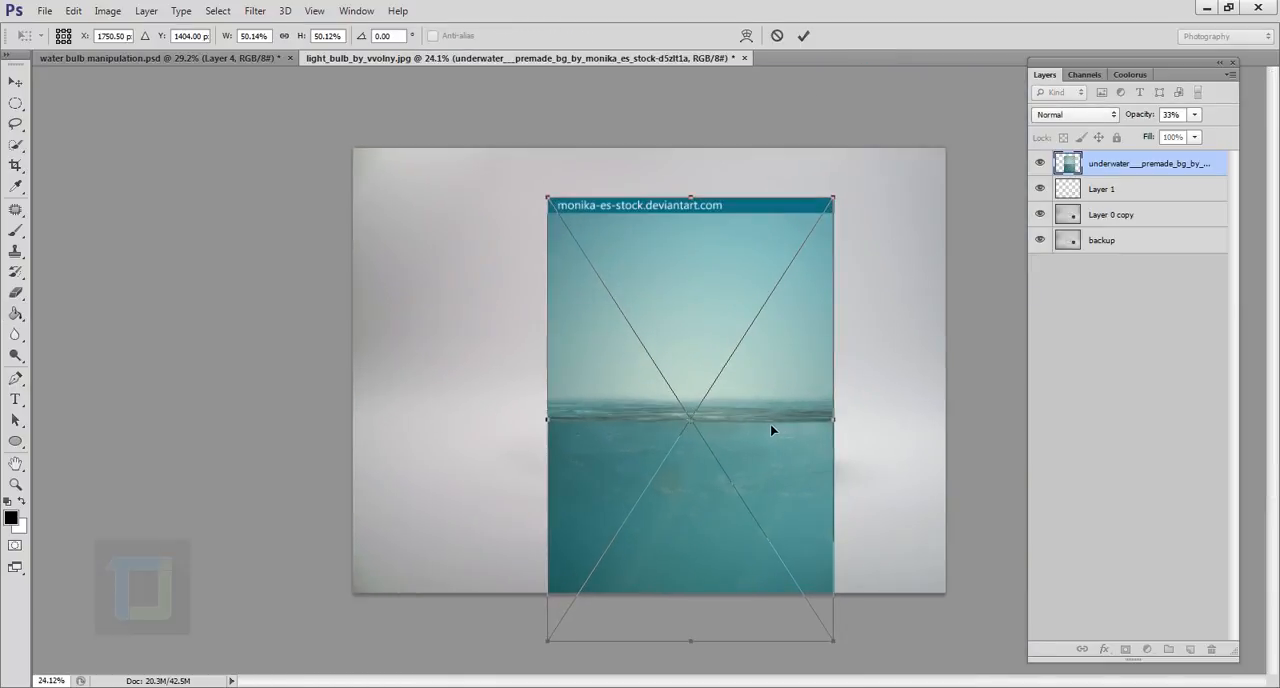
drag(771, 430, 762, 404)
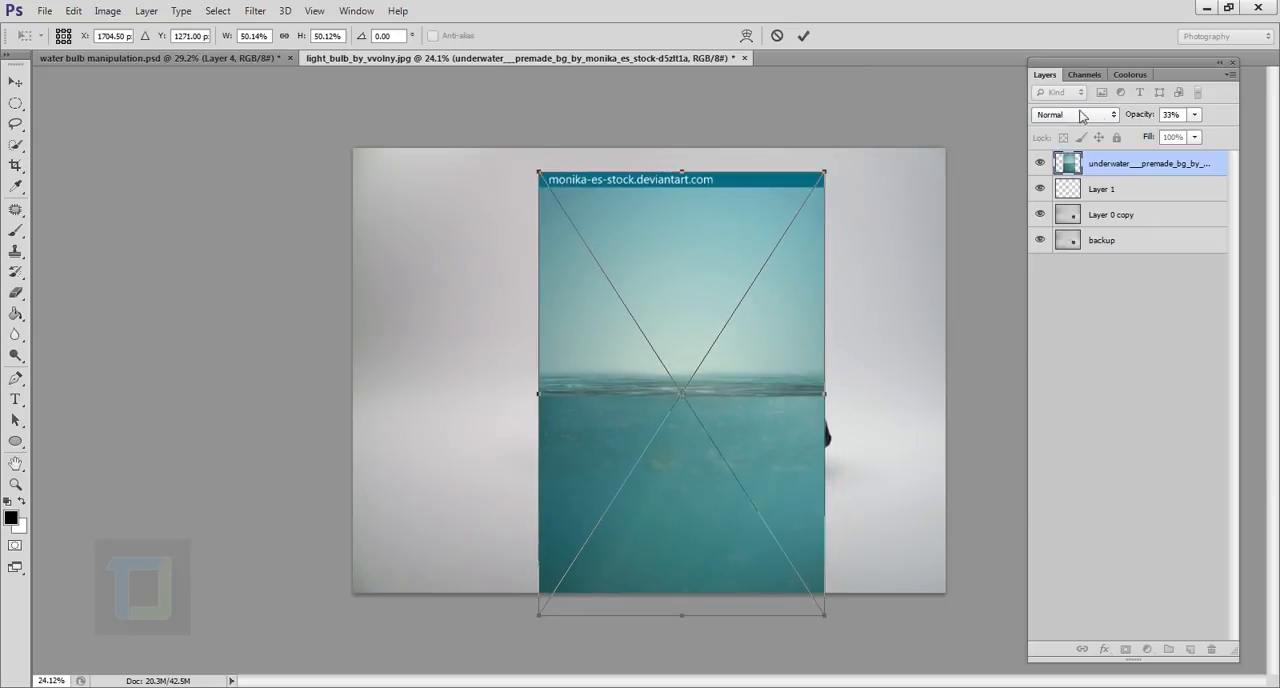
click(1094, 114)
click(1057, 184)
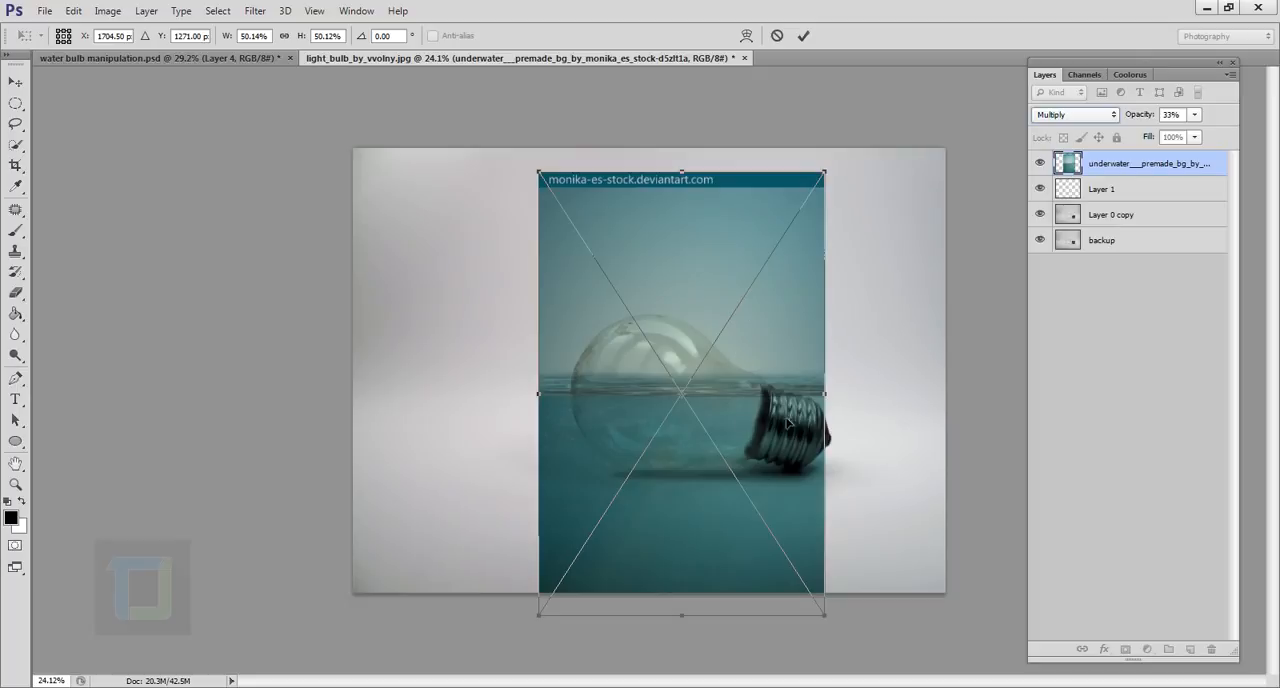
click(803, 35)
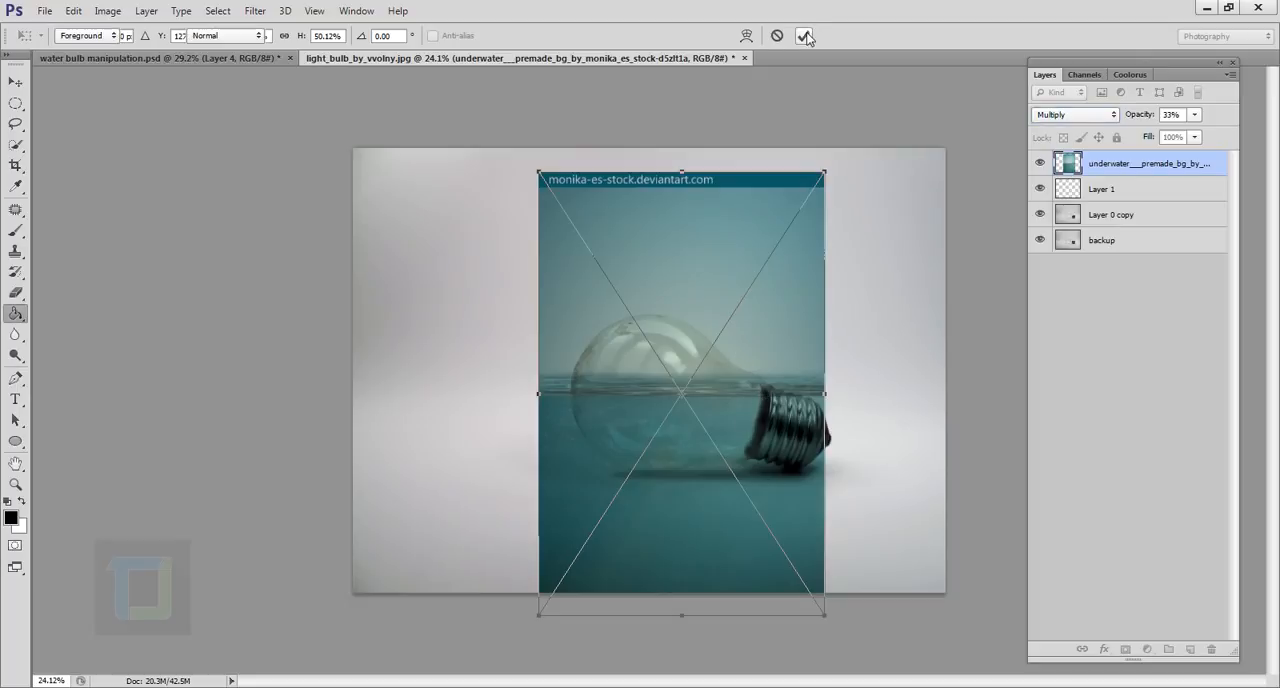
Shift the underwater image with the Move tool so its waterline crosses the bulb just below the glass highlights.
click(10, 84)
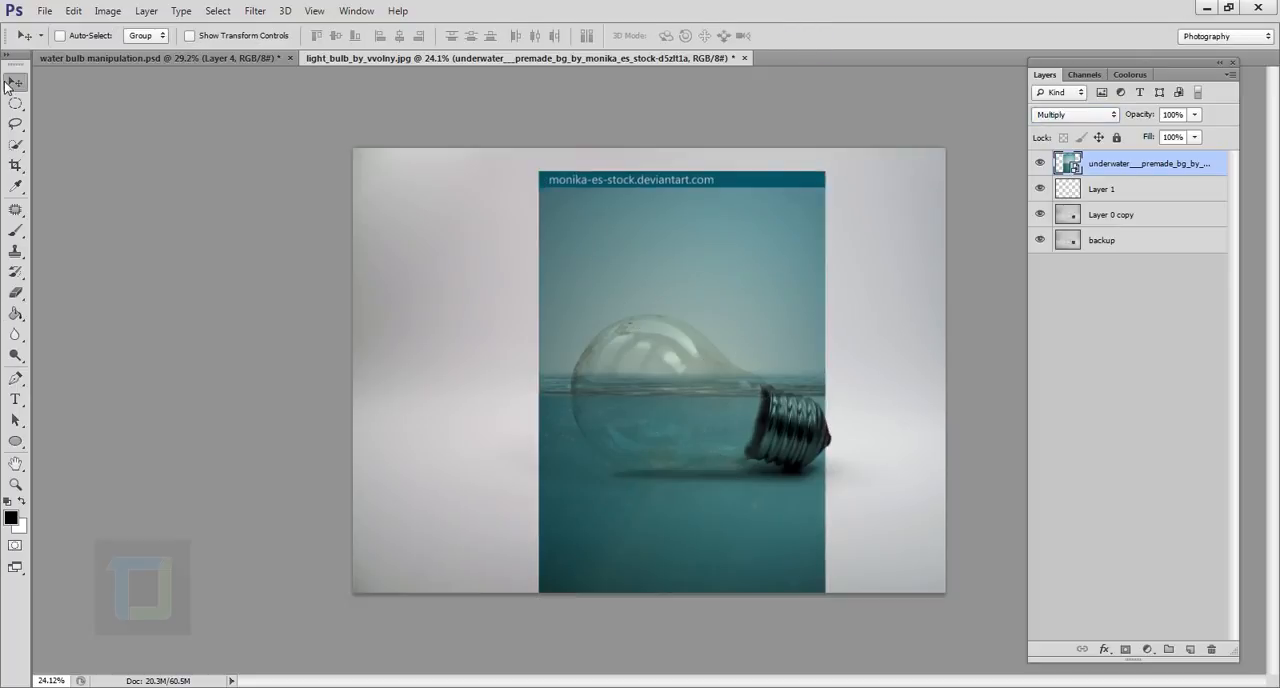
scroll(790, 373, up, 3)
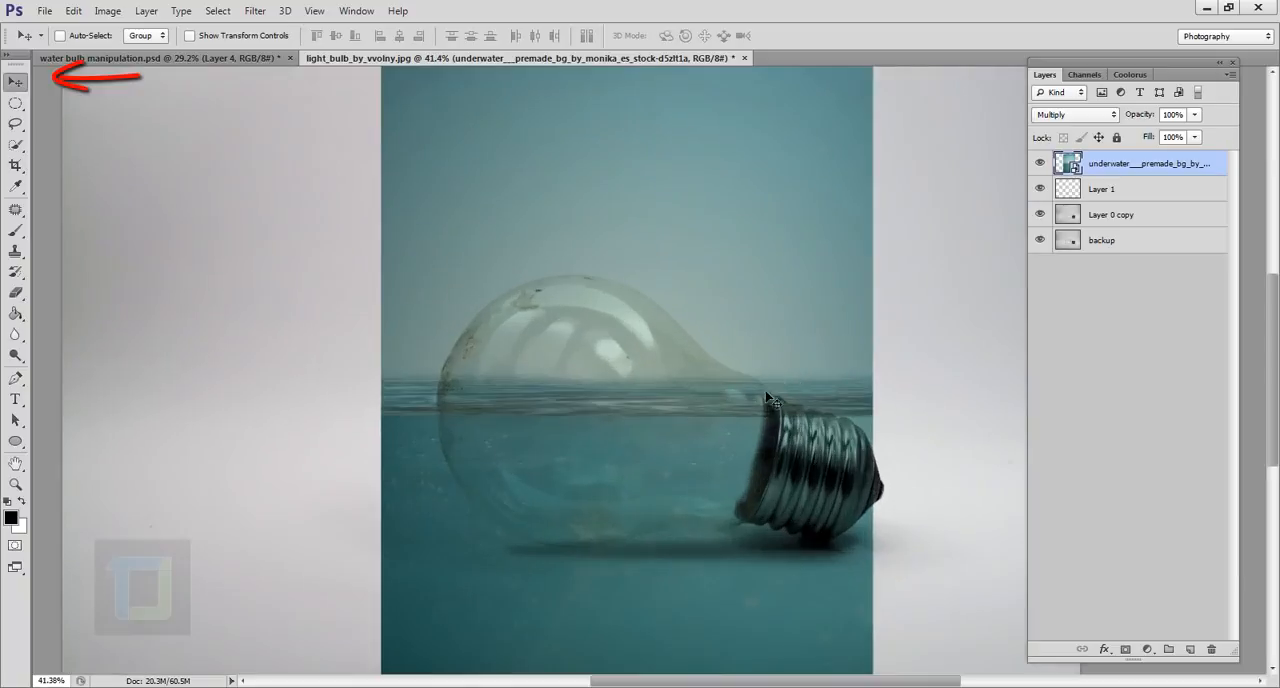
drag(692, 396, 723, 428)
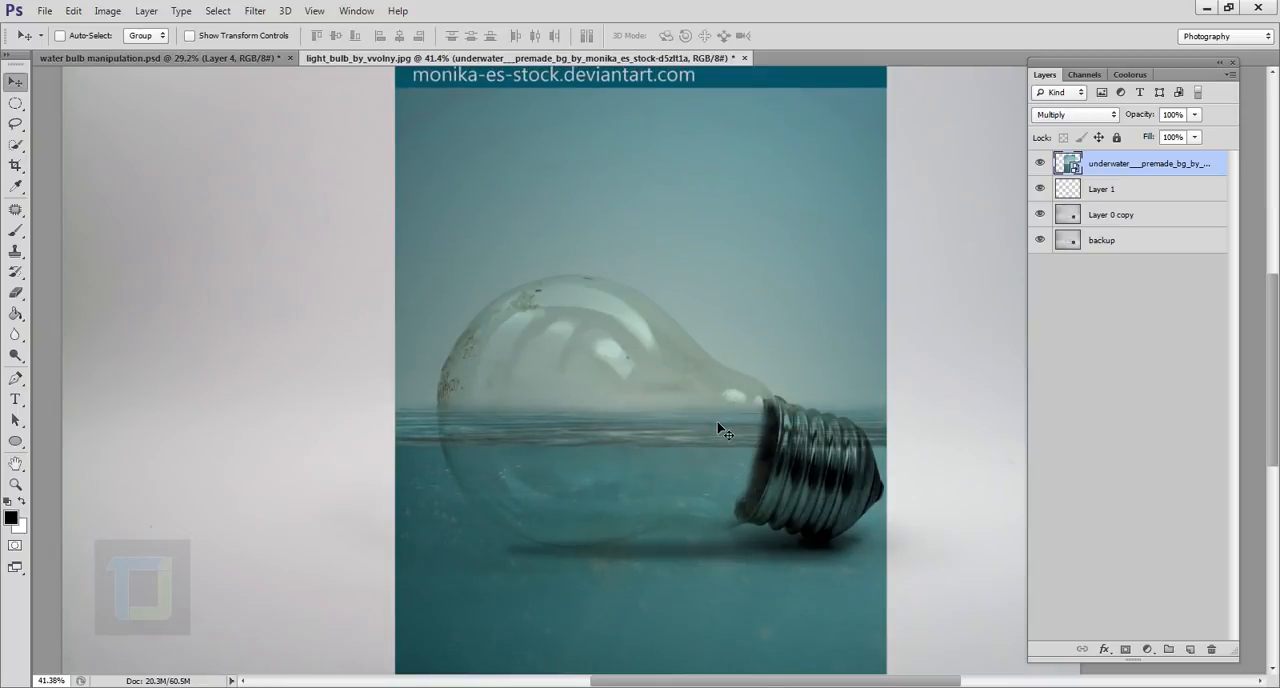
Add a layer mask to the underwater layer and ready a soft round brush with 0% hardness.
scroll(723, 428, down, 2)
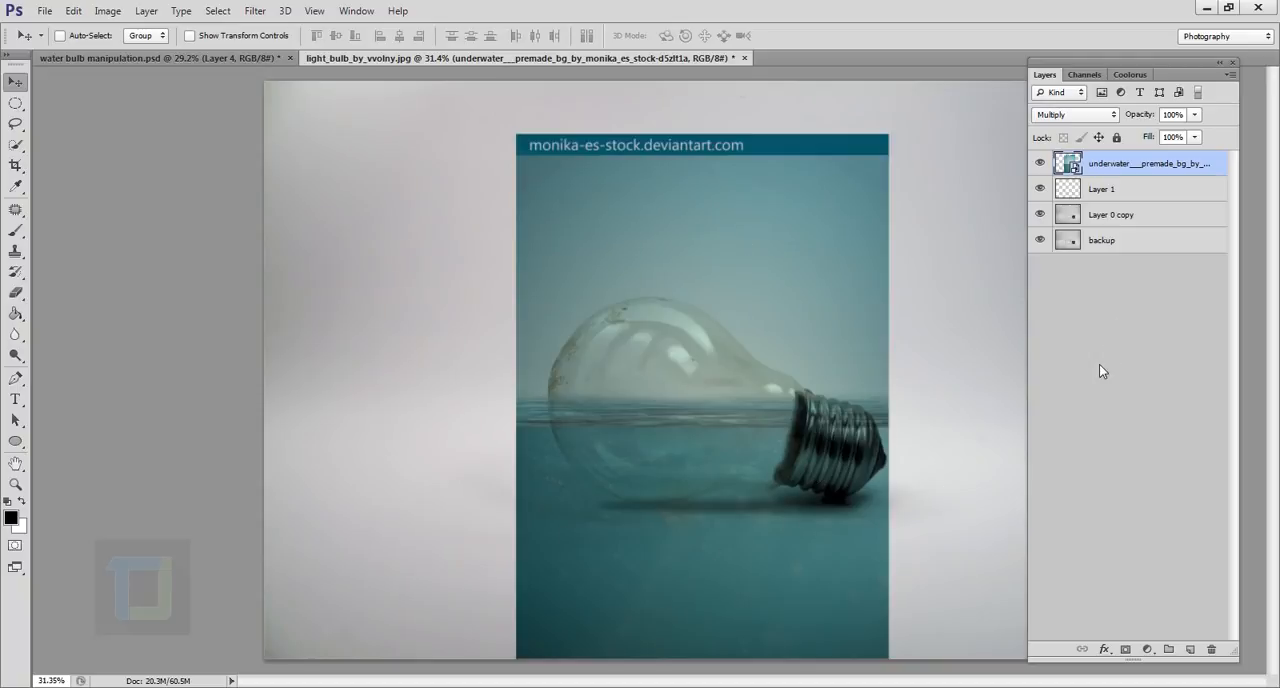
click(1127, 650)
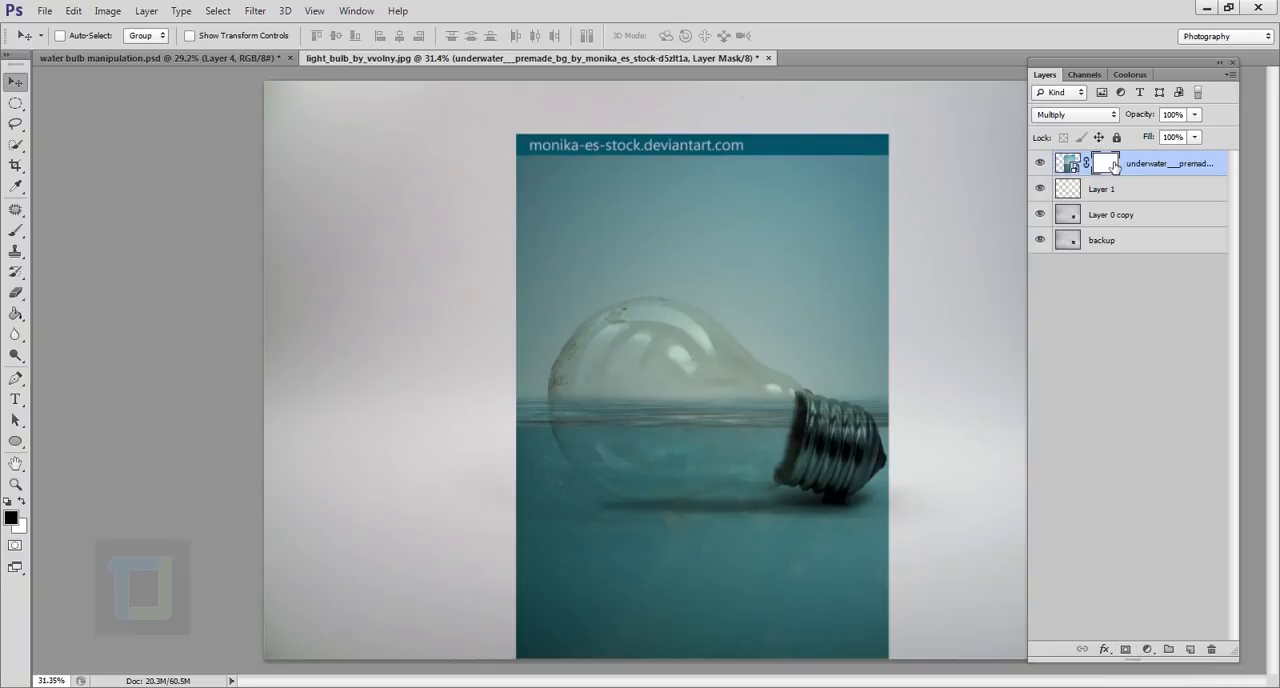
click(14, 232)
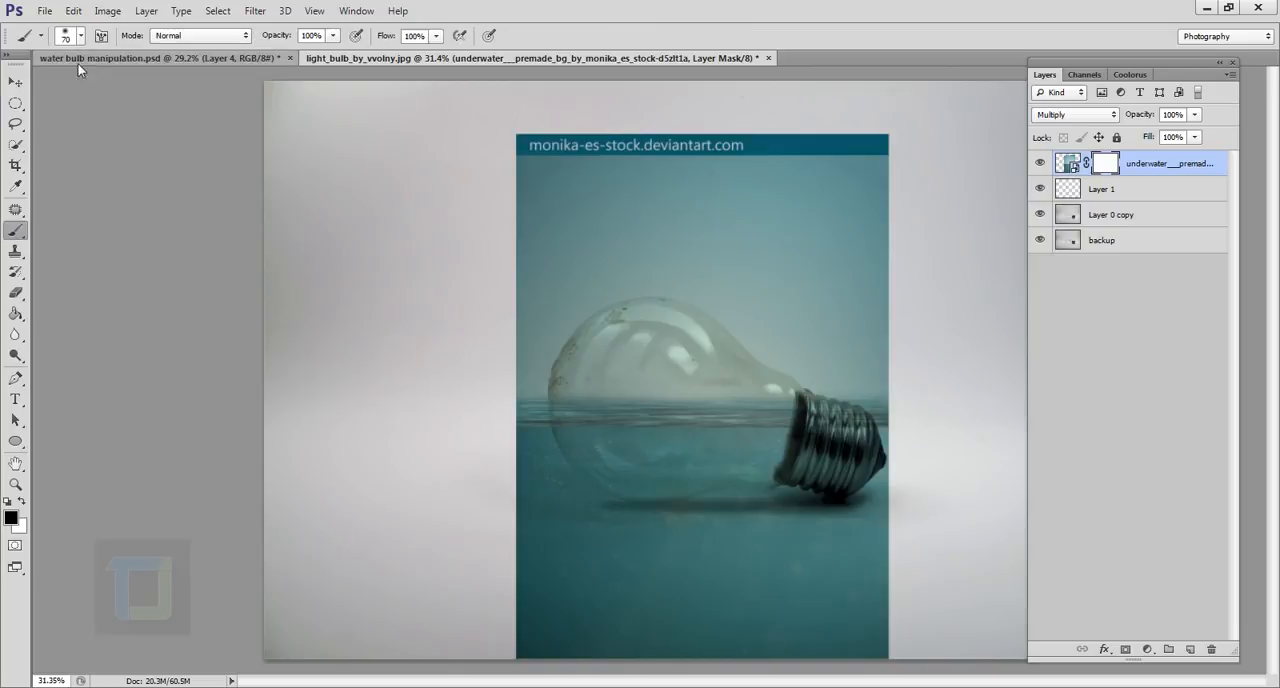
click(81, 36)
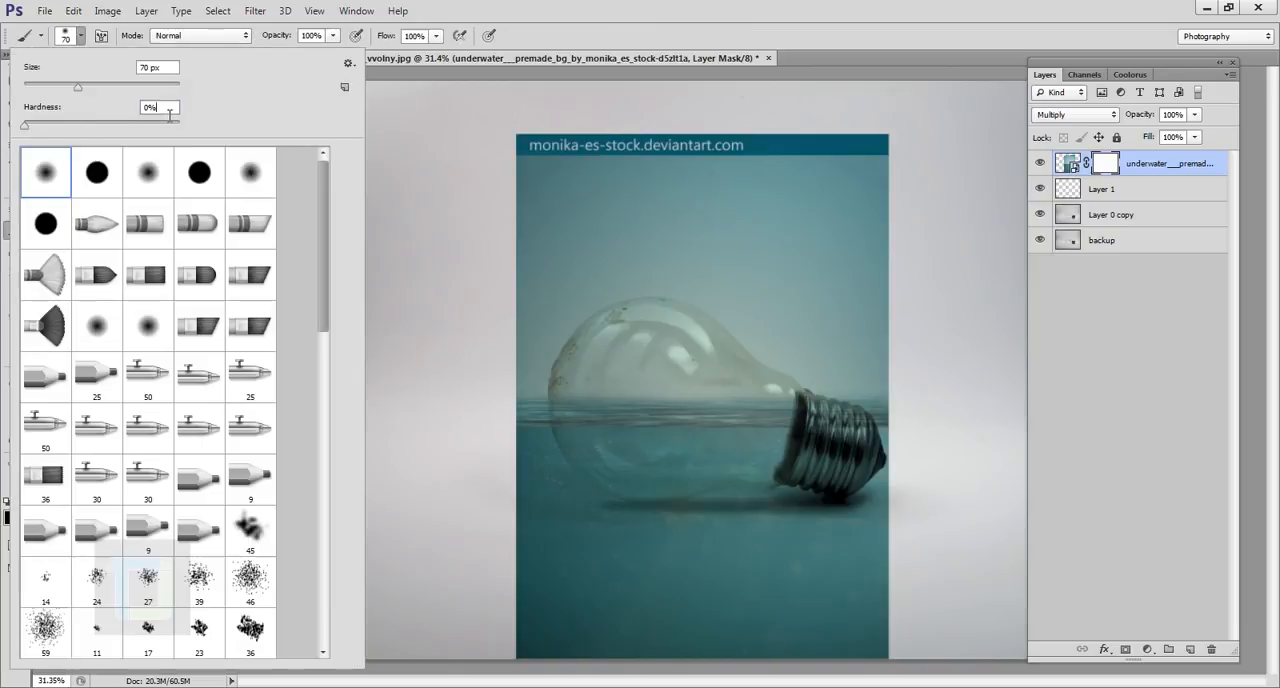
click(563, 11)
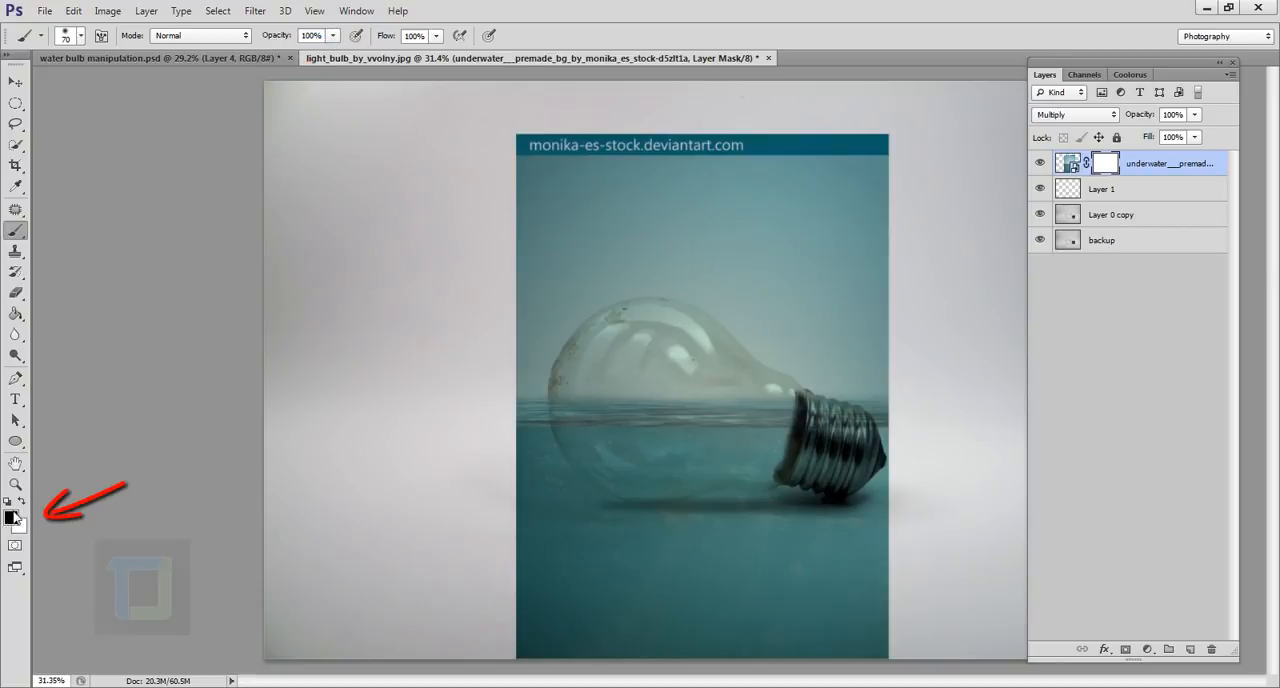
Paint black on the mask with an enlarged soft brush to hide the underwater image above the waterline.
mouse_move(554, 266)
mouse_down()
mouse_move(467, 219)
mouse_move(549, 166)
mouse_move(902, 143)
mouse_move(529, 146)
mouse_move(559, 178)
mouse_move(682, 211)
mouse_up()
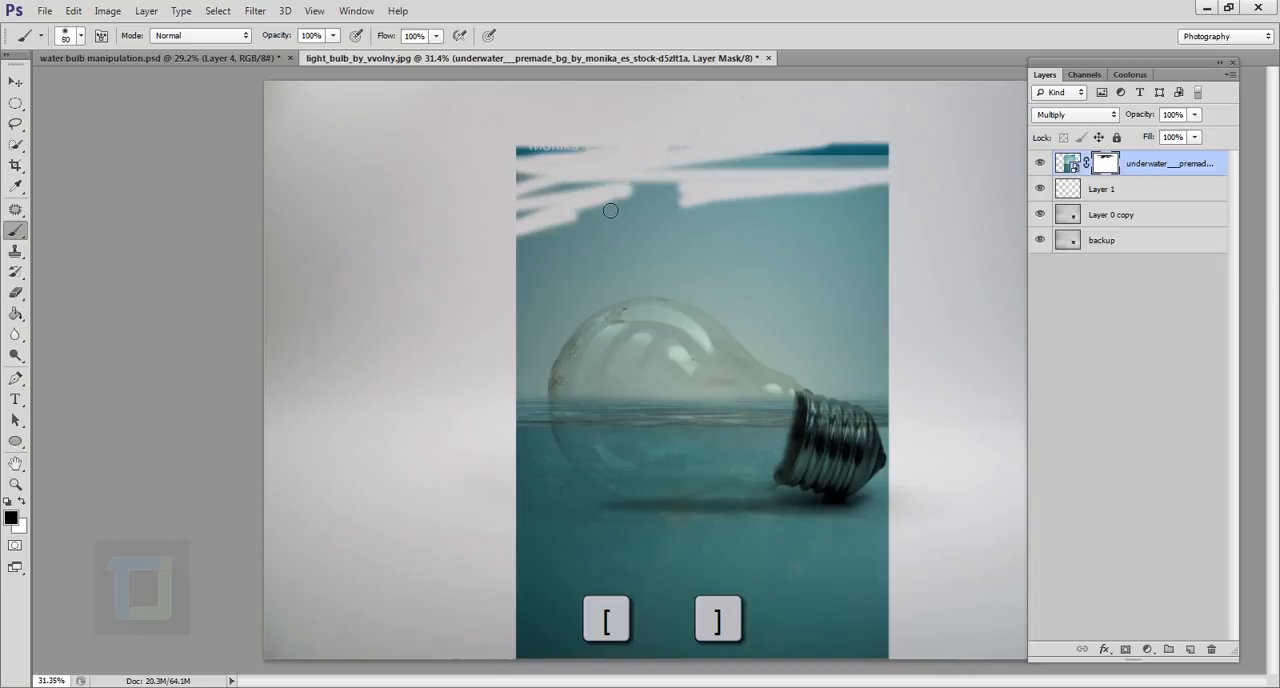
key(bracketright)
key(bracketright)
key(bracketright)
key(bracketright)
key(bracketright)
key(bracketright)
key(bracketright)
key(bracketright)
key(bracketright)
key(bracketright)
key(bracketright)
key(bracketright)
mouse_move(651, 251)
mouse_down()
mouse_move(603, 239)
mouse_move(843, 229)
mouse_move(547, 235)
mouse_move(757, 250)
mouse_move(1027, 239)
mouse_move(950, 177)
mouse_move(942, 331)
mouse_move(915, 397)
mouse_move(911, 371)
mouse_move(684, 322)
mouse_move(869, 315)
mouse_move(471, 290)
mouse_move(695, 277)
mouse_move(697, 322)
mouse_move(526, 357)
mouse_move(683, 358)
mouse_move(547, 369)
mouse_move(786, 378)
mouse_move(651, 383)
mouse_move(877, 387)
mouse_move(783, 391)
mouse_move(907, 400)
mouse_move(906, 366)
mouse_up()
key(bracketleft)
key(bracketleft)
key(bracketleft)
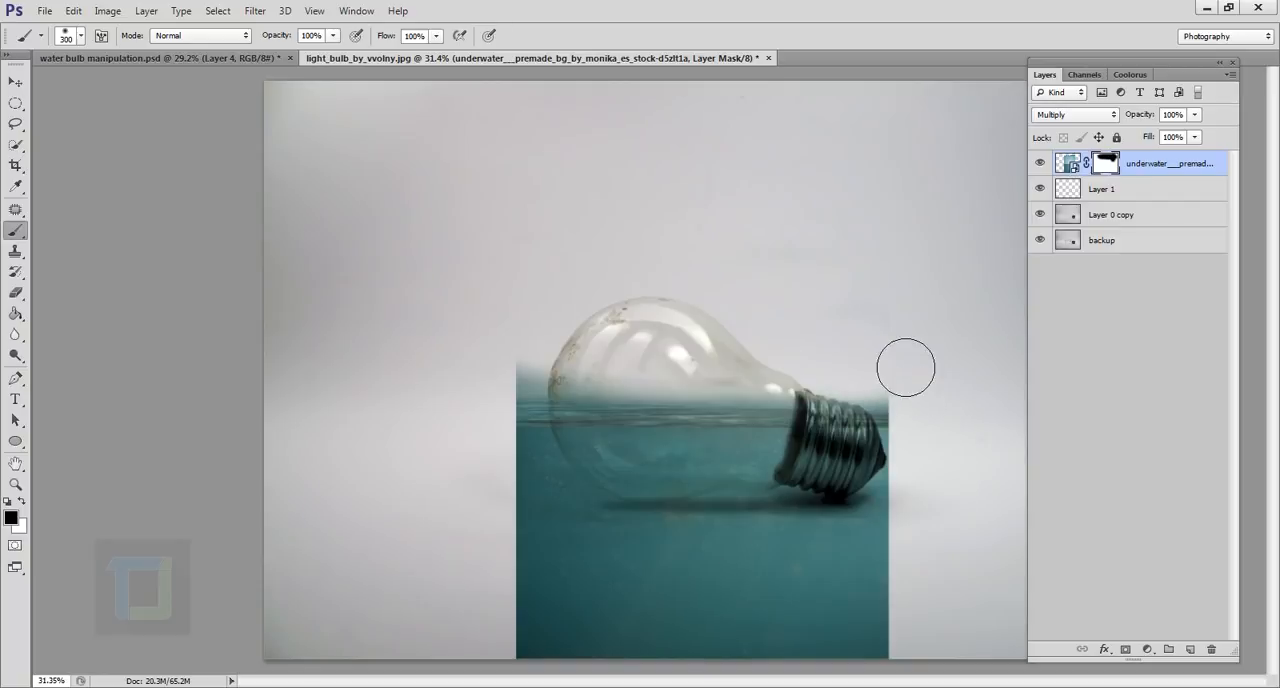
mouse_move(613, 406)
mouse_down()
mouse_move(545, 396)
mouse_move(731, 391)
mouse_move(938, 417)
mouse_move(654, 403)
mouse_move(513, 414)
mouse_up()
Mask out the underwater image below the bulb, over the metal base, and roughly around the glass.
scroll(620, 480, down, 5)
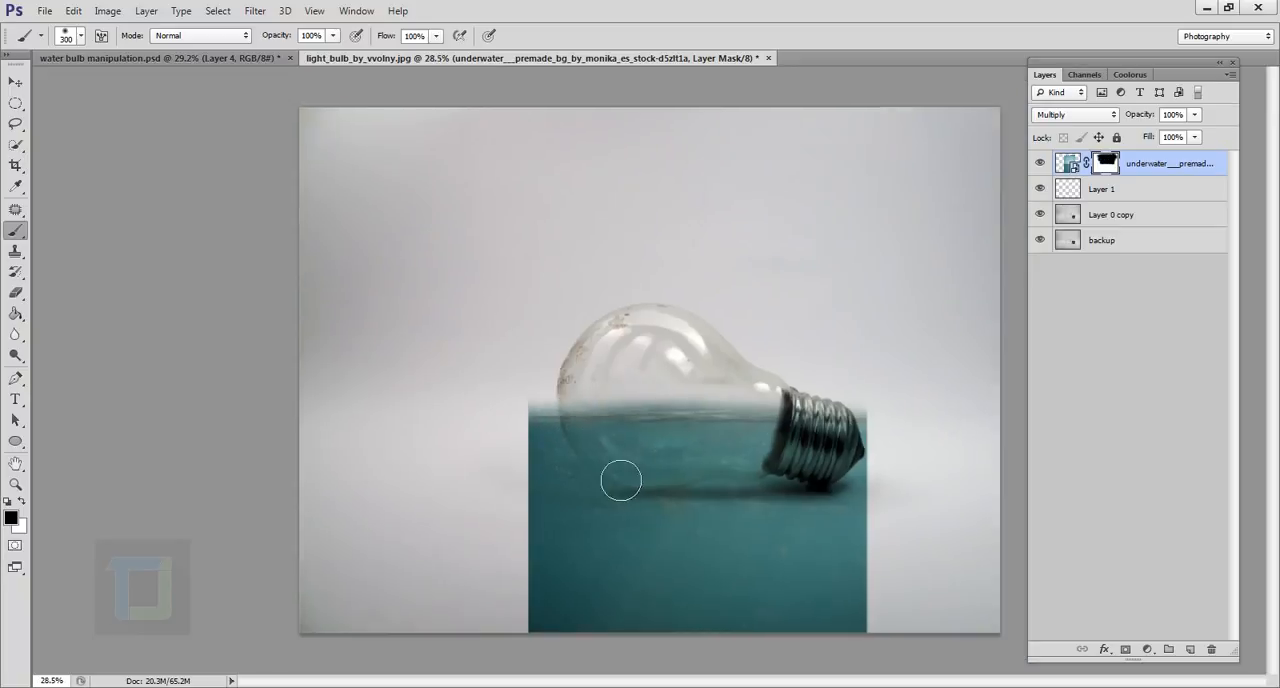
scroll(636, 580, up, 6)
mouse_move(578, 592)
mouse_down()
mouse_move(690, 670)
mouse_move(540, 520)
mouse_move(900, 520)
mouse_move(989, 465)
mouse_move(839, 560)
mouse_move(507, 465)
mouse_move(908, 560)
mouse_up()
scroll(736, 640, up, 5)
scroll(728, 610, down, 5)
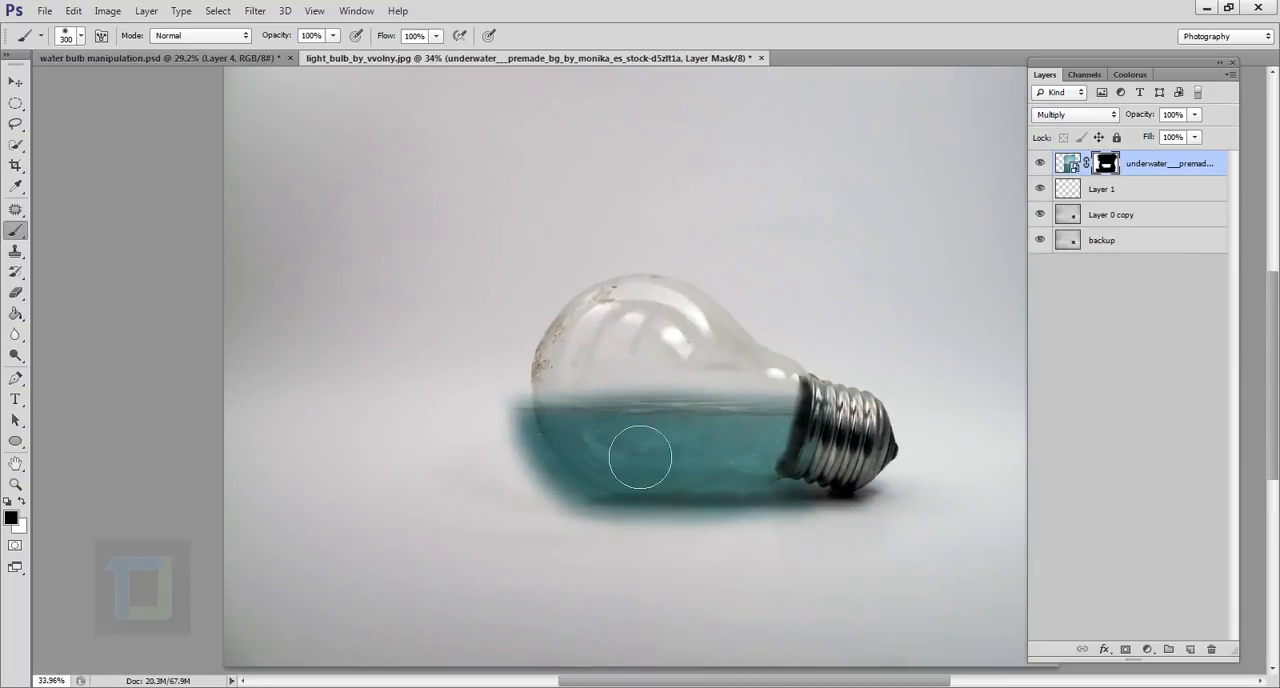
Reduce the brush to 100 px and mask away the water spilling past the glass edge opposite the metal base.
scroll(620, 560, up, 5)
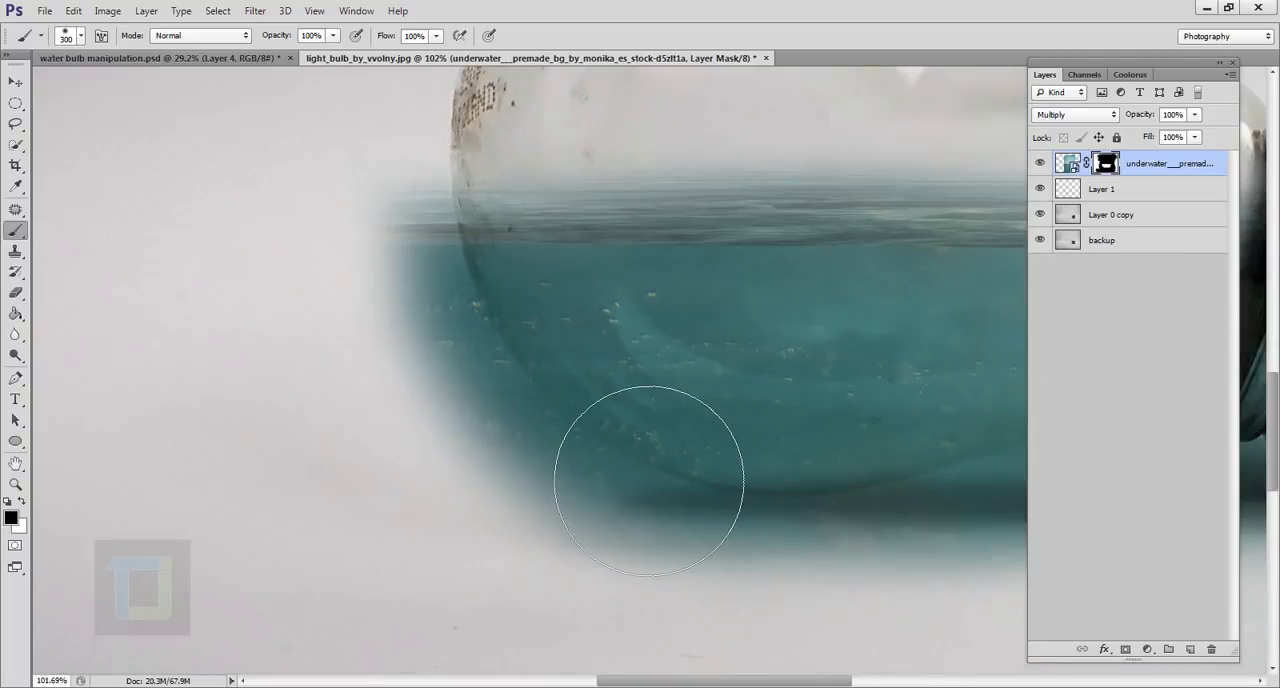
key(bracketleft)
key(bracketleft)
key(bracketleft)
key(bracketleft)
key(bracketleft)
key(bracketleft)
key(bracketleft)
key(bracketright)
key(bracketright)
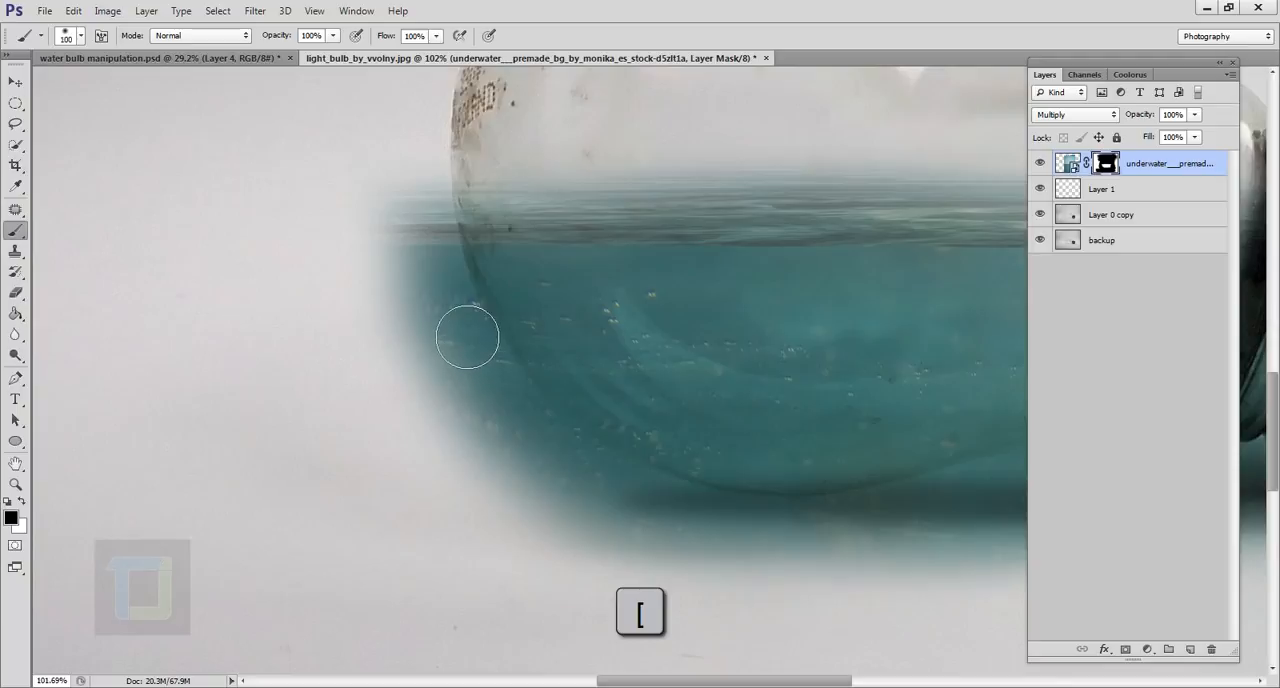
mouse_move(431, 214)
mouse_down()
mouse_move(464, 317)
mouse_move(434, 218)
mouse_move(511, 451)
mouse_move(449, 382)
mouse_move(376, 223)
mouse_move(495, 485)
mouse_move(461, 354)
mouse_move(490, 366)
mouse_move(527, 417)
mouse_move(483, 357)
mouse_move(446, 217)
mouse_up()
mouse_move(526, 470)
mouse_down()
mouse_move(637, 584)
mouse_move(442, 428)
mouse_move(708, 615)
mouse_move(597, 534)
mouse_move(454, 390)
mouse_move(696, 557)
mouse_move(906, 603)
mouse_move(762, 578)
mouse_move(626, 526)
mouse_move(623, 512)
mouse_move(686, 547)
mouse_move(630, 418)
mouse_up()
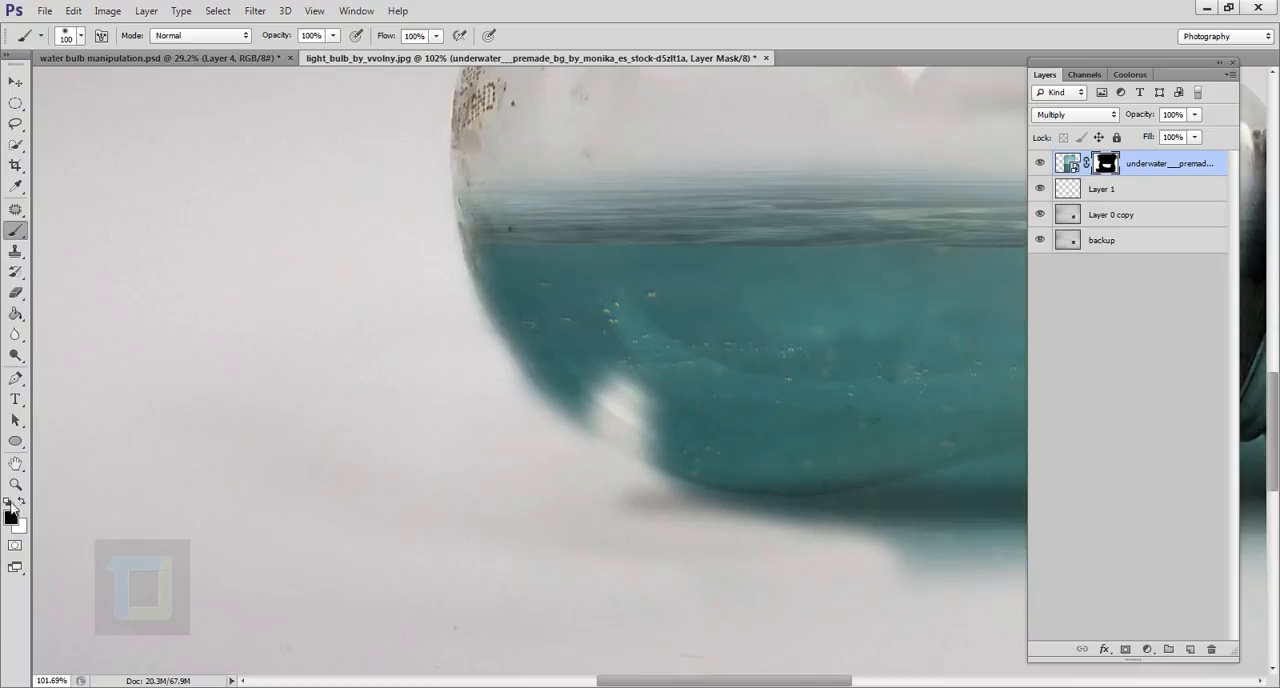
Paint white on the mask to restore the water erased inside the bulb's lower curve.
click(20, 502)
mouse_move(640, 427)
mouse_down()
mouse_move(630, 435)
mouse_move(637, 417)
mouse_move(668, 462)
mouse_move(695, 461)
mouse_up()
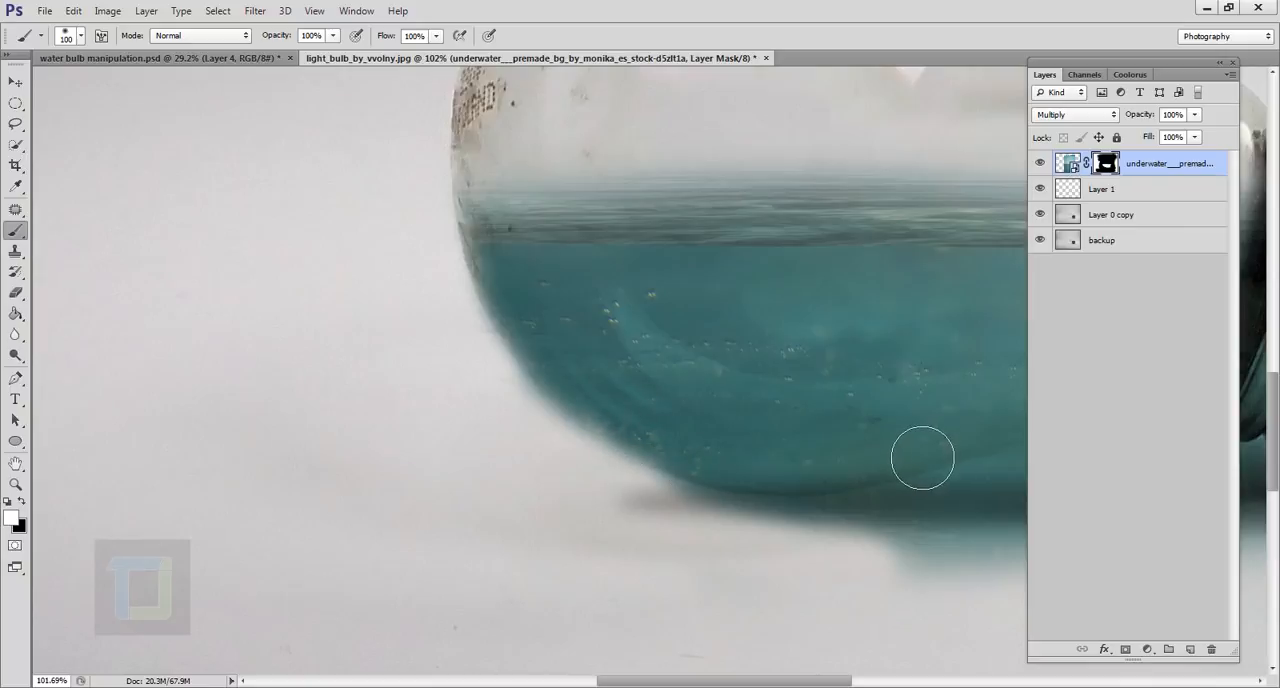
drag(917, 454, 566, 408)
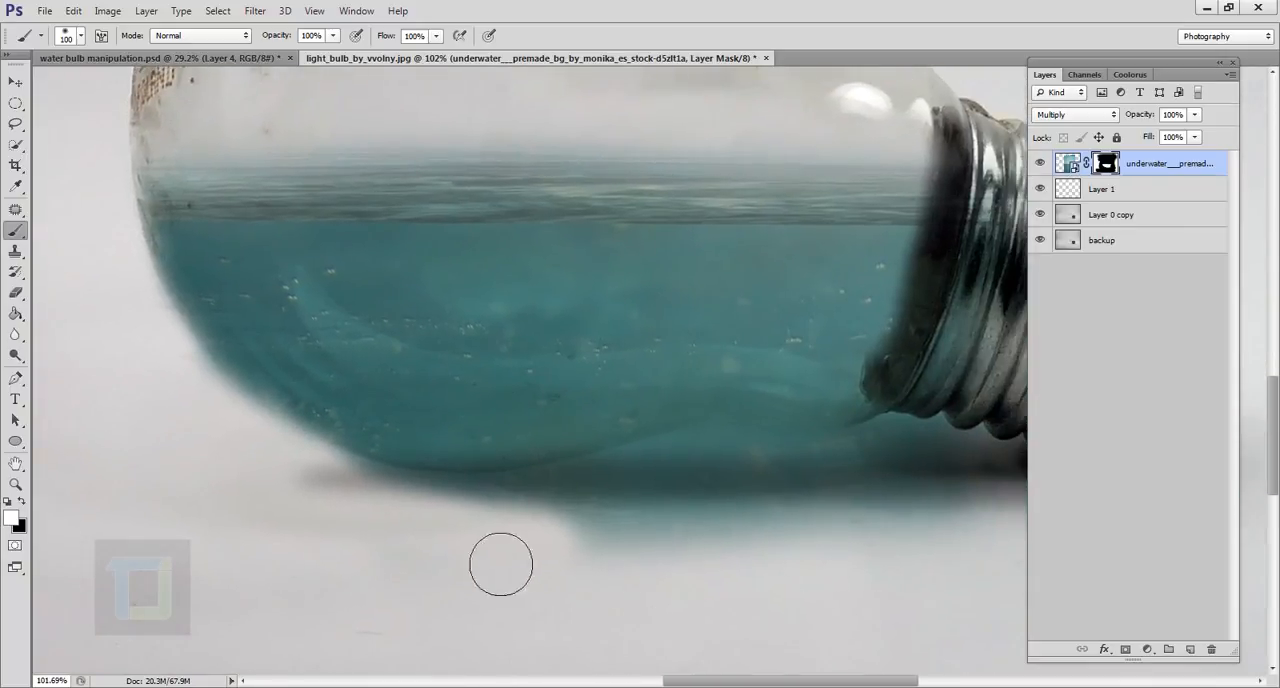
Mask away the water spilling below the glass, alternating black and white to follow the bulb's underside.
click(21, 502)
mouse_move(366, 520)
mouse_down()
mouse_move(329, 523)
mouse_move(559, 534)
mouse_move(671, 511)
mouse_move(900, 506)
mouse_move(655, 507)
mouse_up()
drag(759, 526, 368, 450)
drag(390, 436, 626, 503)
key(x)
drag(727, 502, 642, 503)
key(x)
mouse_move(270, 500)
mouse_down()
mouse_move(146, 260)
mouse_move(85, 422)
mouse_up()
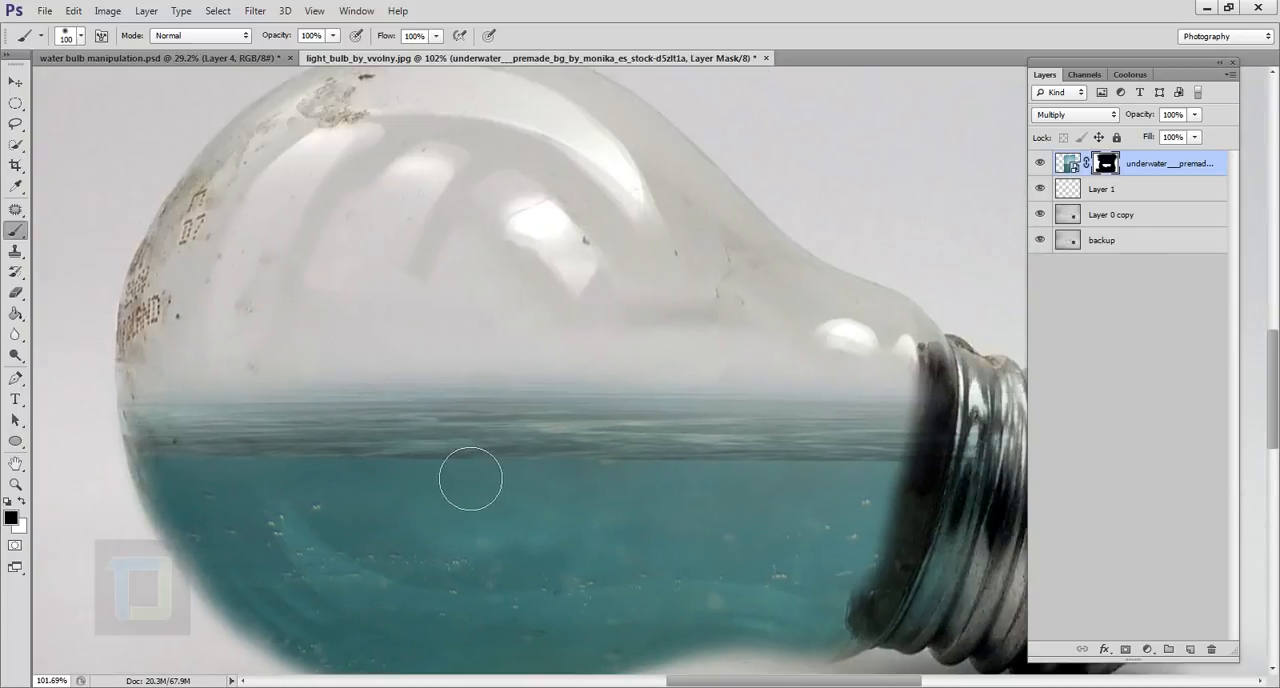
Refine the mask along the water surface and beside the metal base, alternating white and black strokes for a clean edge.
key(x)
drag(229, 430, 900, 428)
key(x)
drag(190, 425, 330, 405)
key(x)
mouse_move(190, 400)
mouse_down()
mouse_move(949, 440)
mouse_move(189, 438)
mouse_move(897, 437)
mouse_move(918, 480)
mouse_up()
drag(918, 486, 726, 395)
key(x)
mouse_move(738, 502)
mouse_down()
mouse_move(845, 343)
mouse_move(706, 513)
mouse_up()
key(x)
mouse_move(650, 562)
mouse_down()
mouse_move(602, 556)
mouse_move(564, 520)
mouse_up()
key(x)
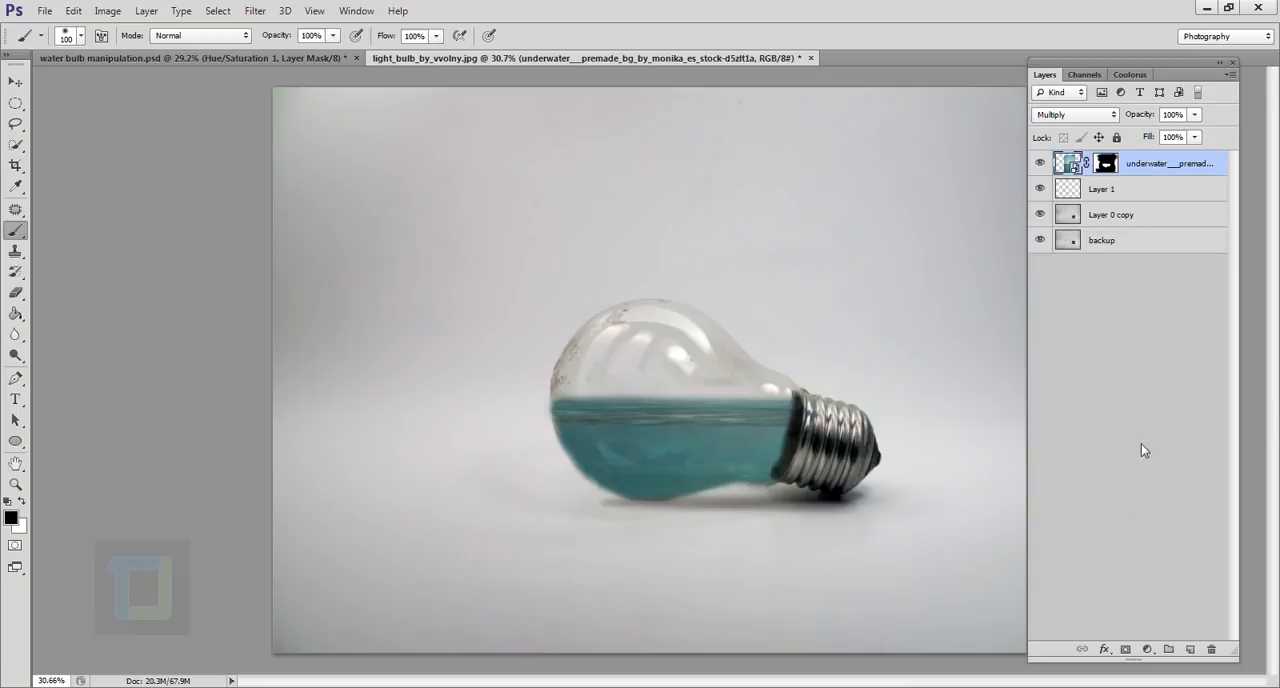
Add a Hue/Saturation adjustment clipped to the underwater layer, with hue +12, saturation +43 and lightness +15.
click(1148, 648)
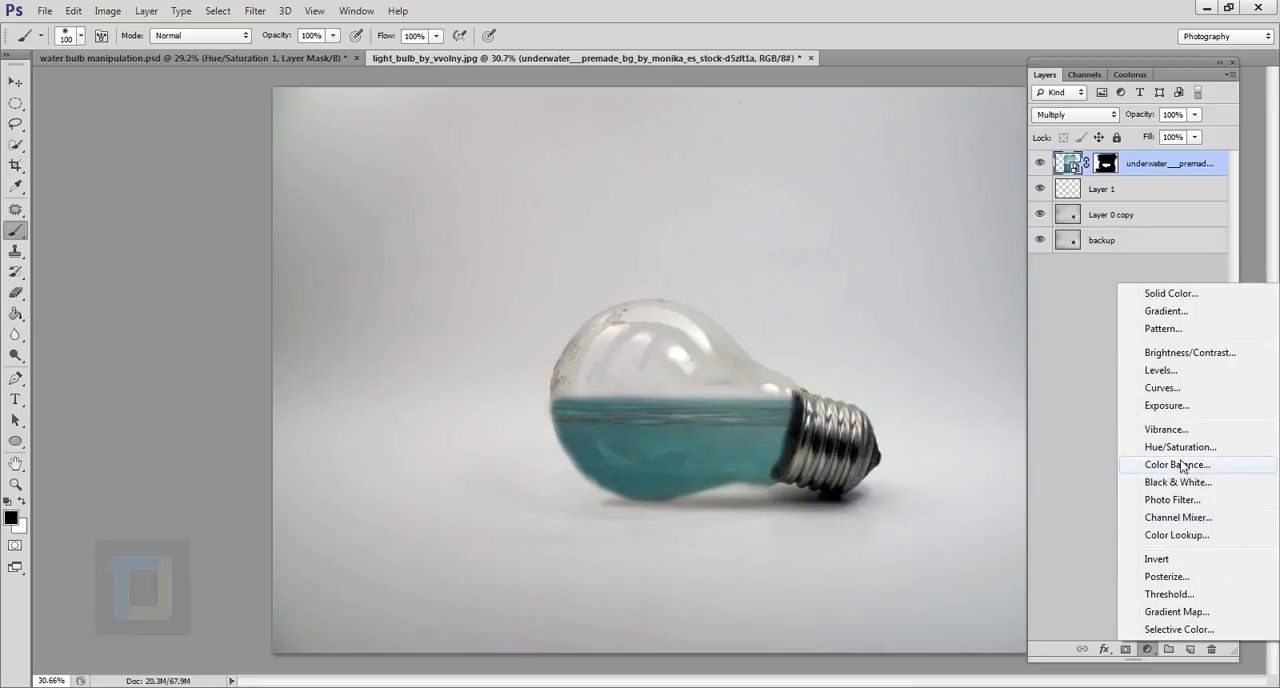
click(1180, 447)
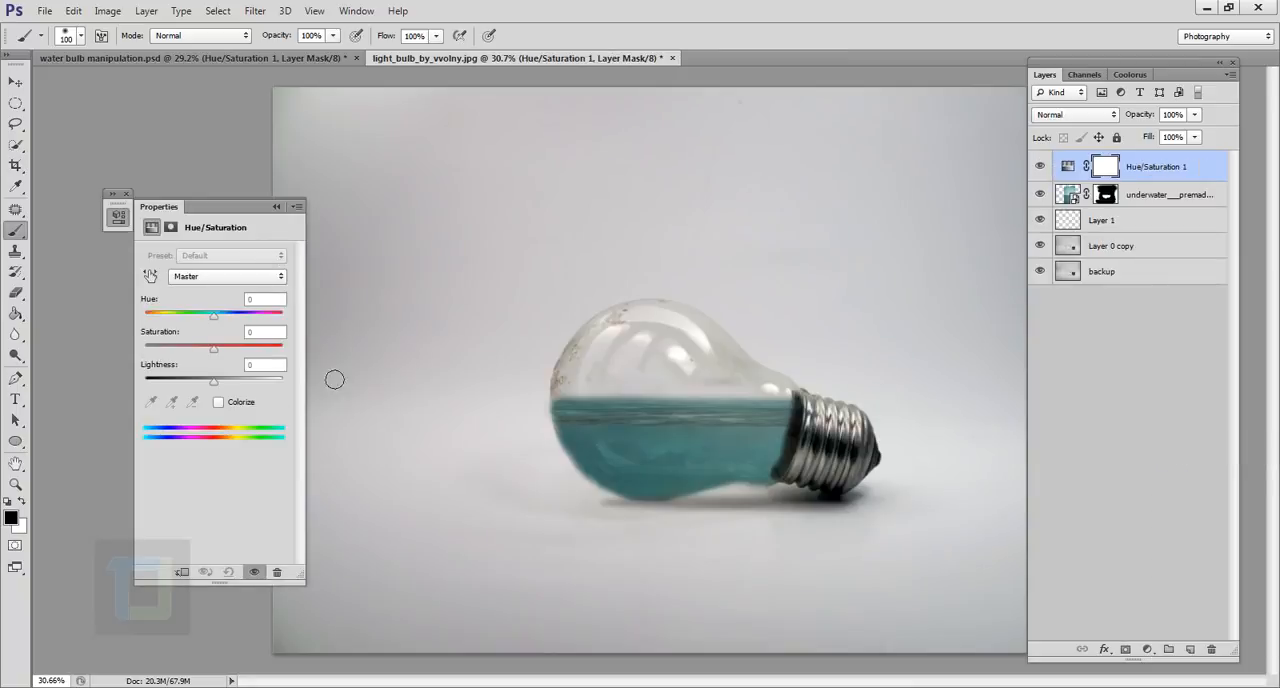
click(183, 572)
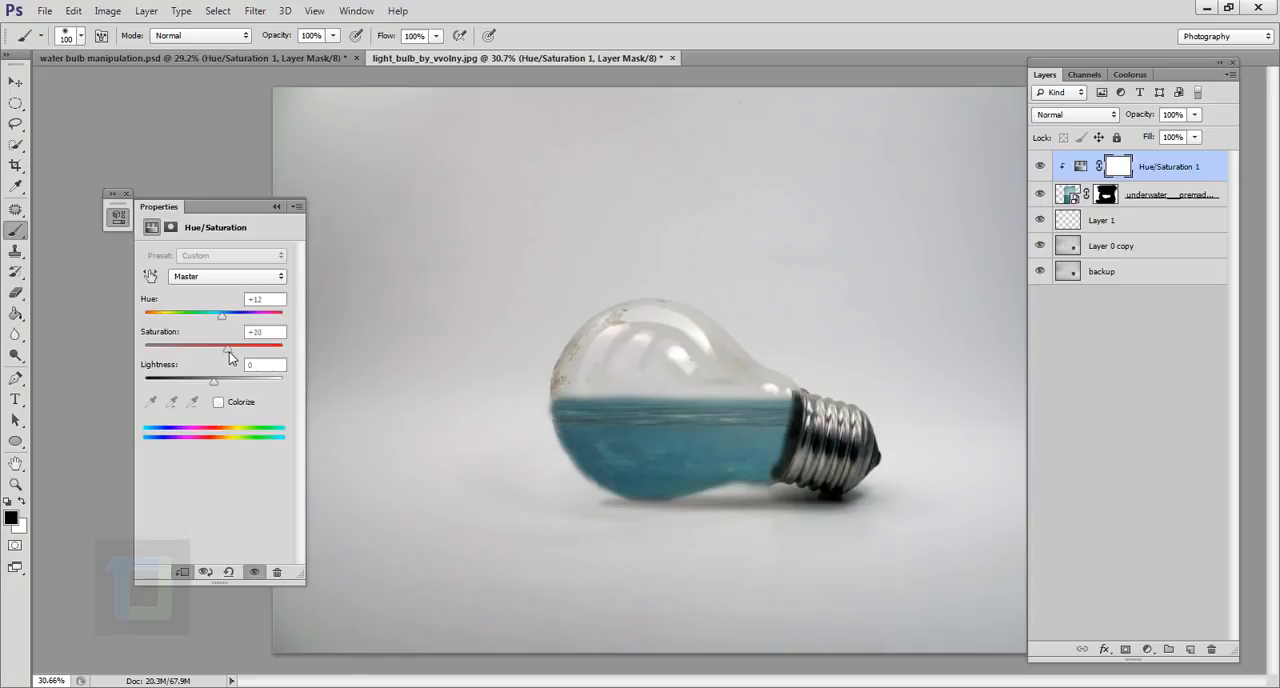
drag(239, 351, 242, 352)
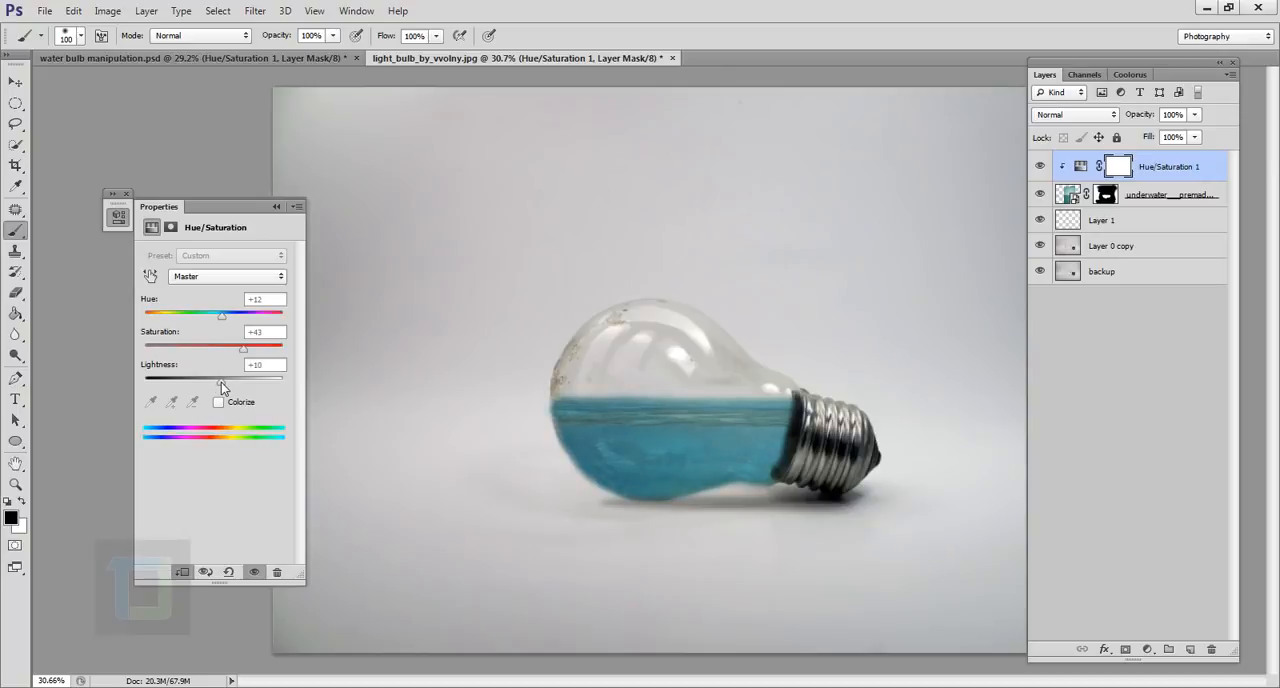
drag(221, 382, 225, 384)
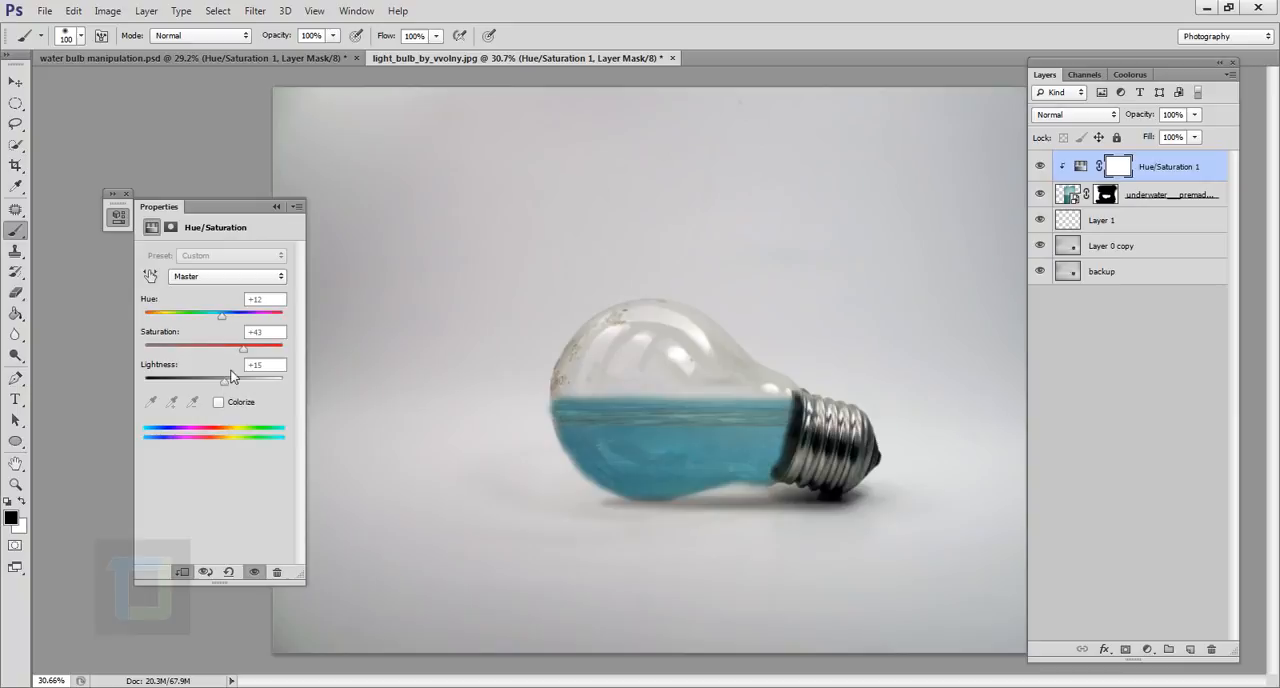
click(1040, 167)
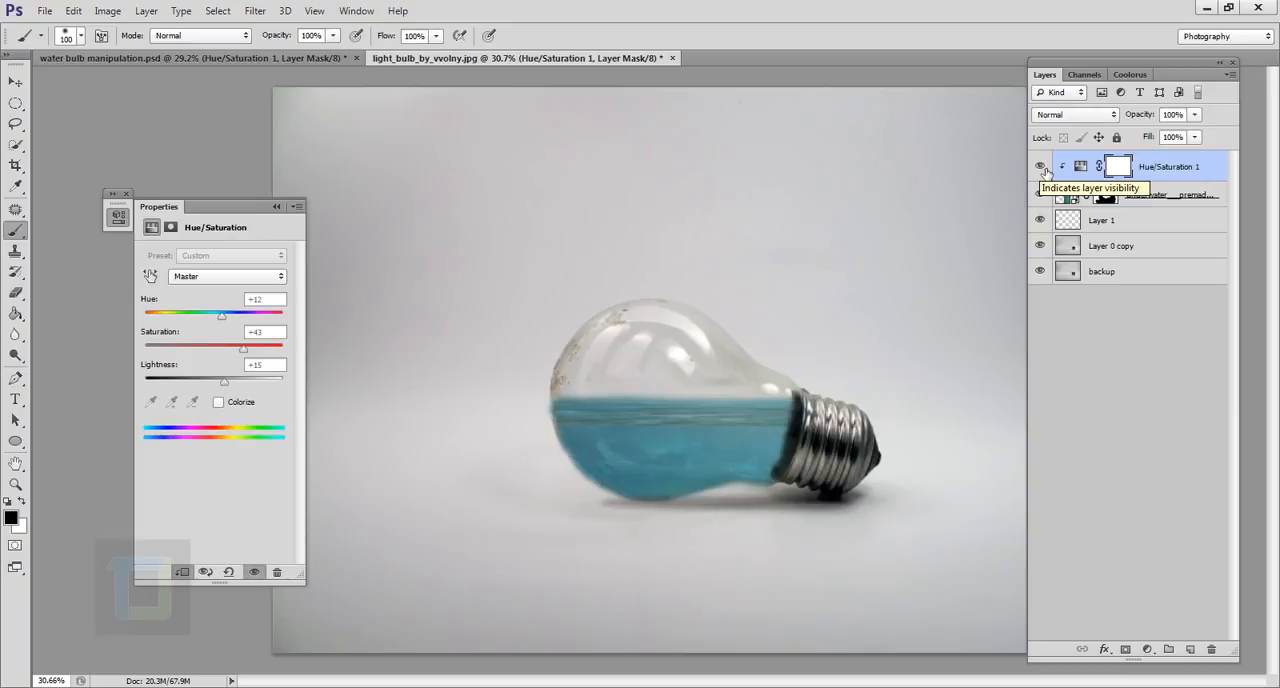
click(276, 206)
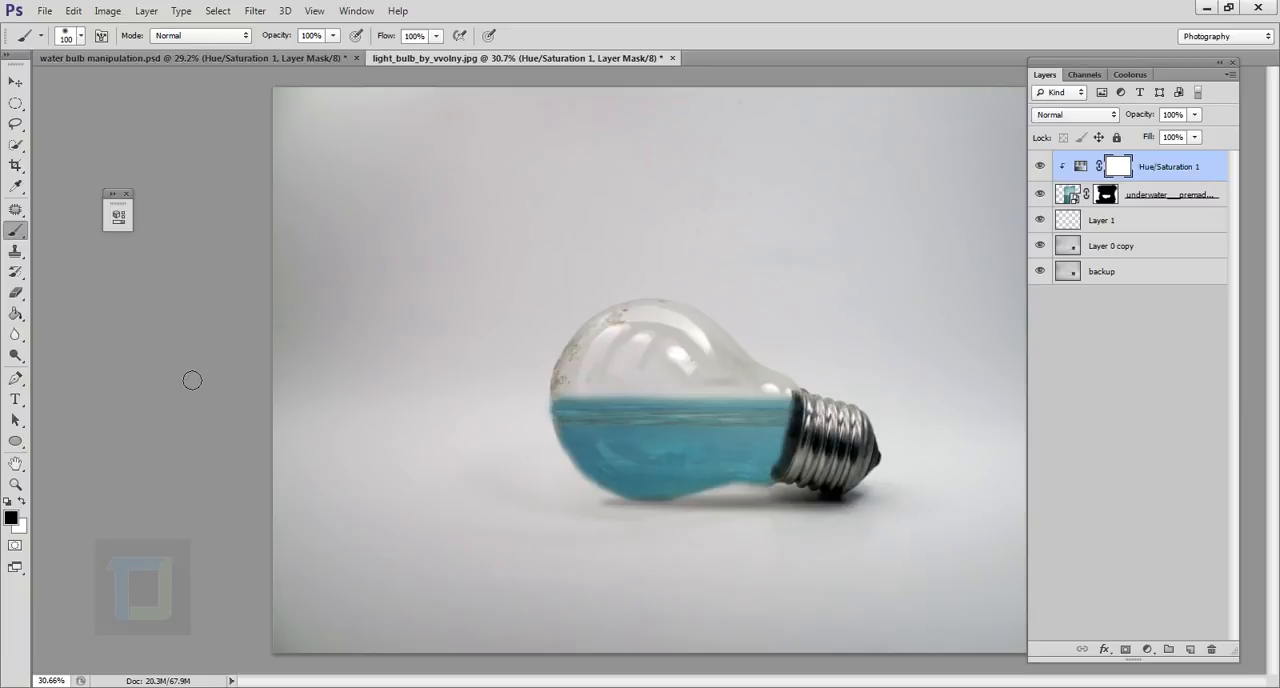
Place the fish_set_24 PNG into the light bulb document above the Hue/Saturation adjustment.
click(45, 11)
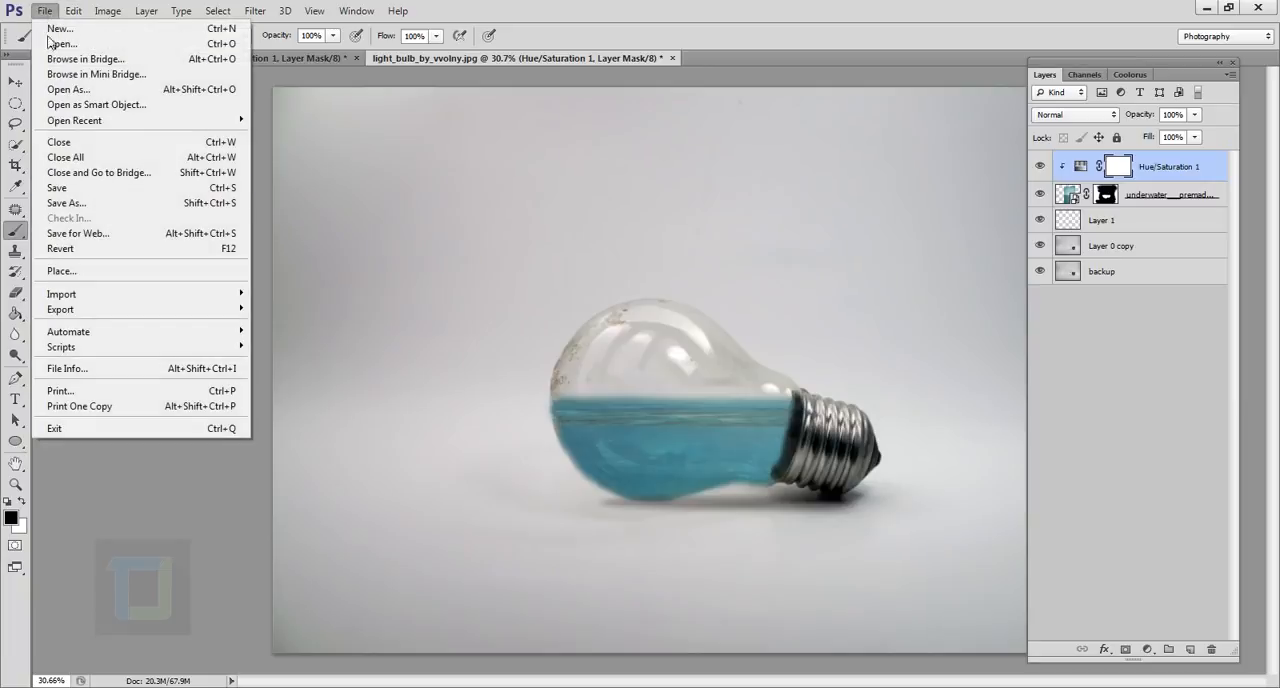
click(62, 271)
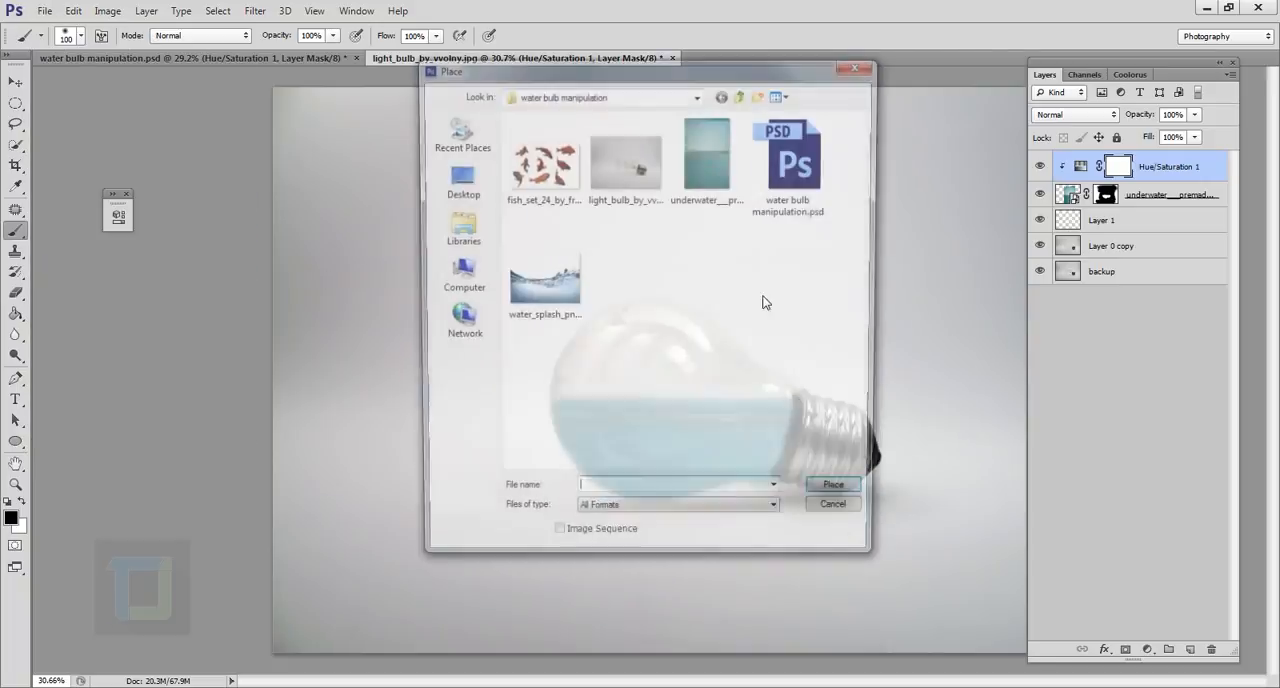
click(547, 165)
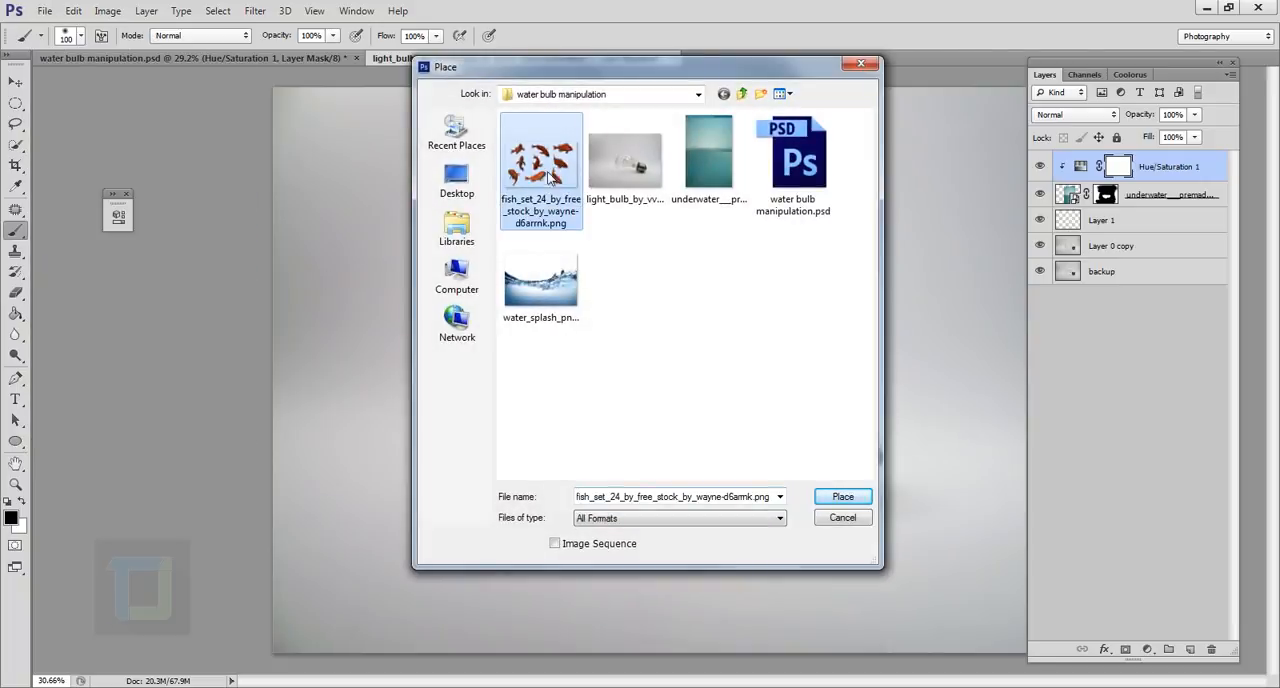
click(838, 496)
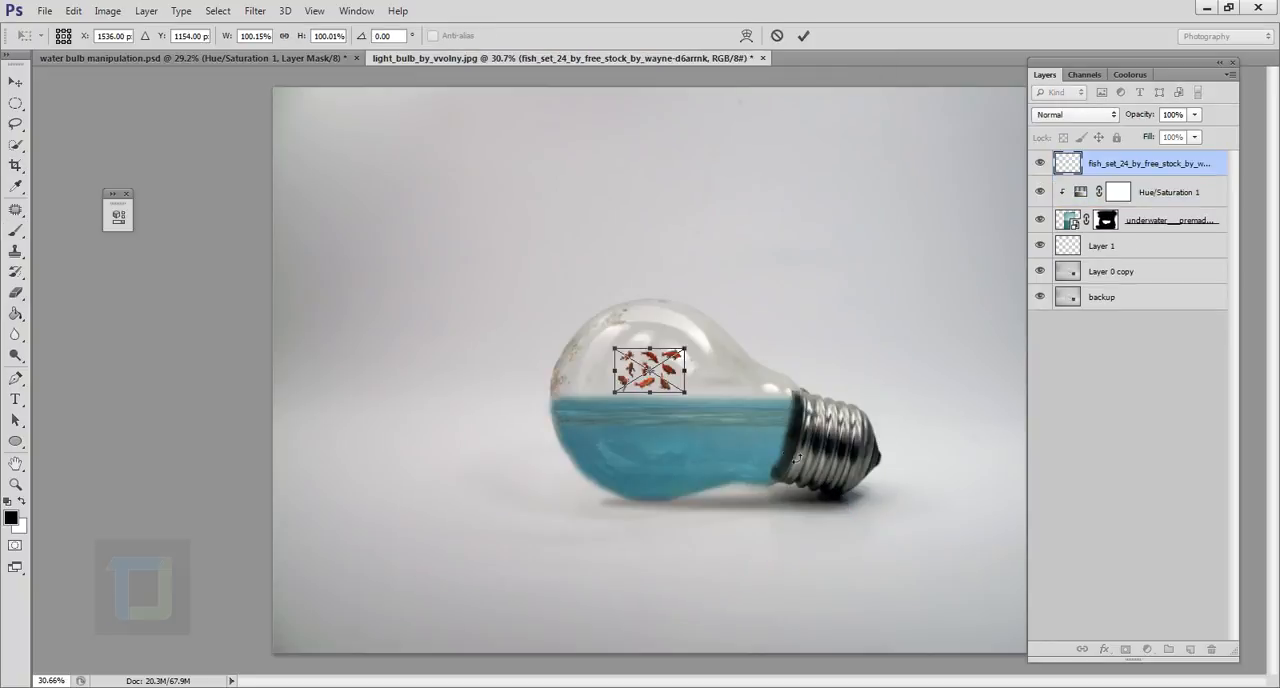
Enlarge the placed fish set to about 472% and position it over the bulb with two fish in the water.
drag(690, 395, 843, 404)
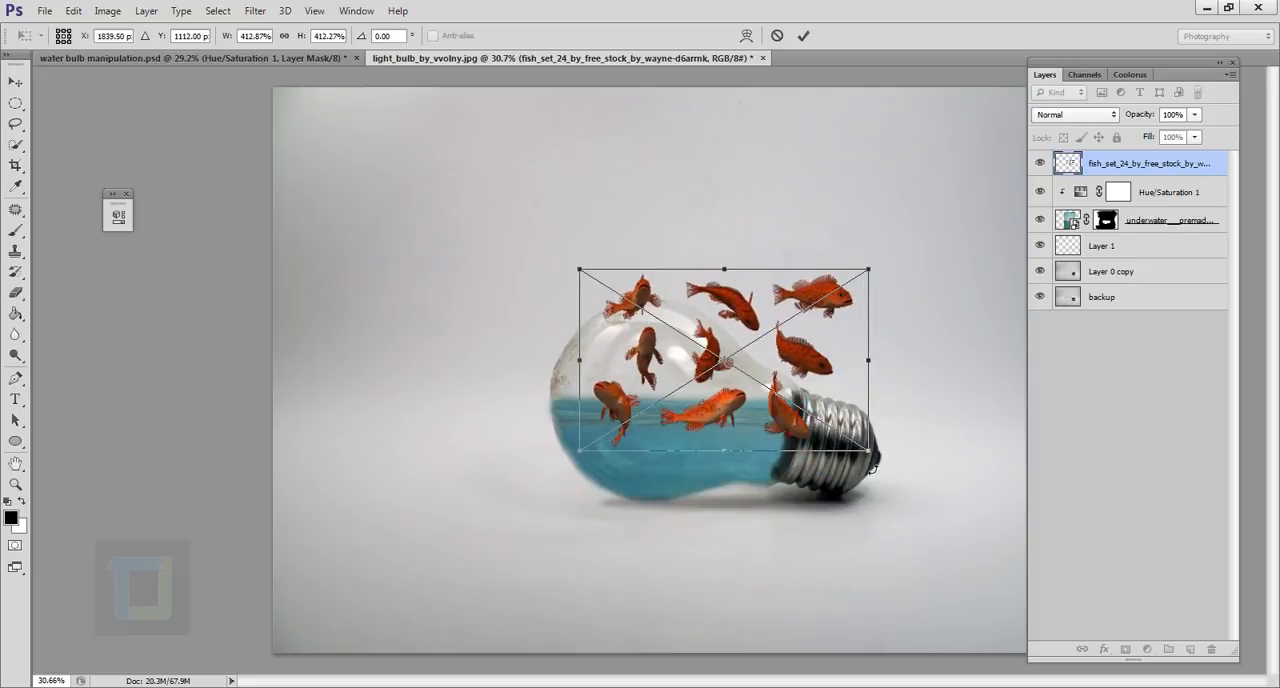
drag(872, 460, 914, 477)
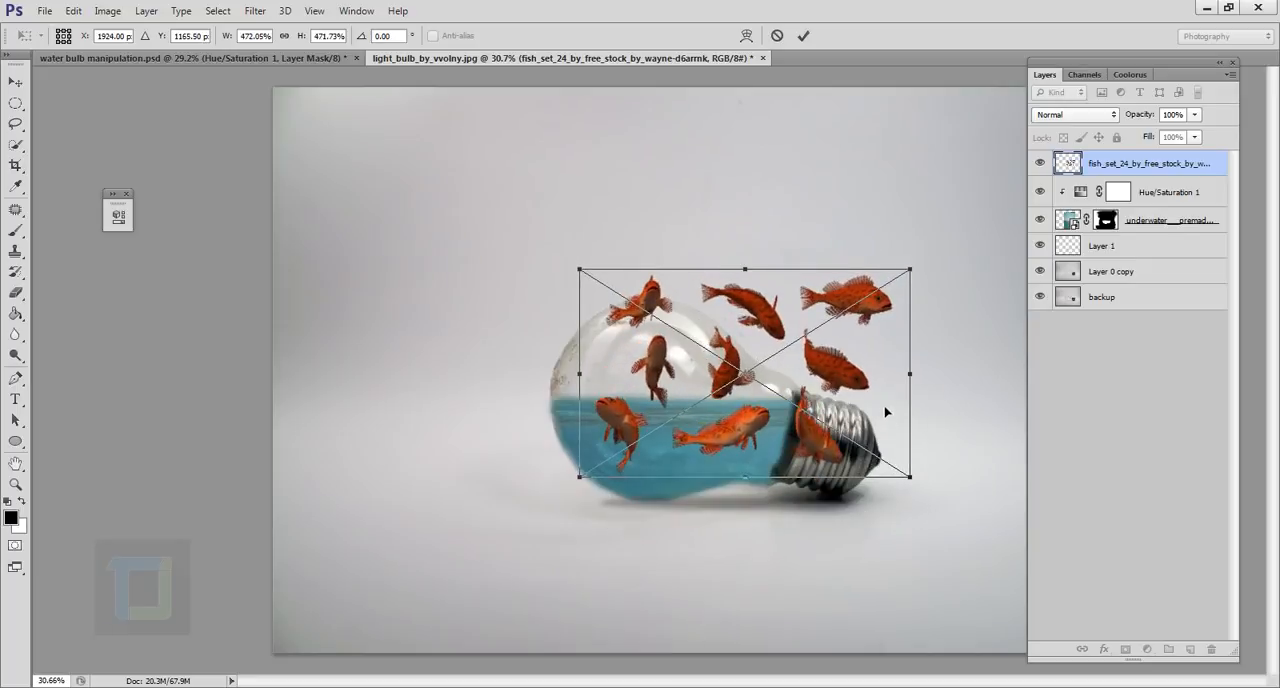
drag(888, 410, 888, 404)
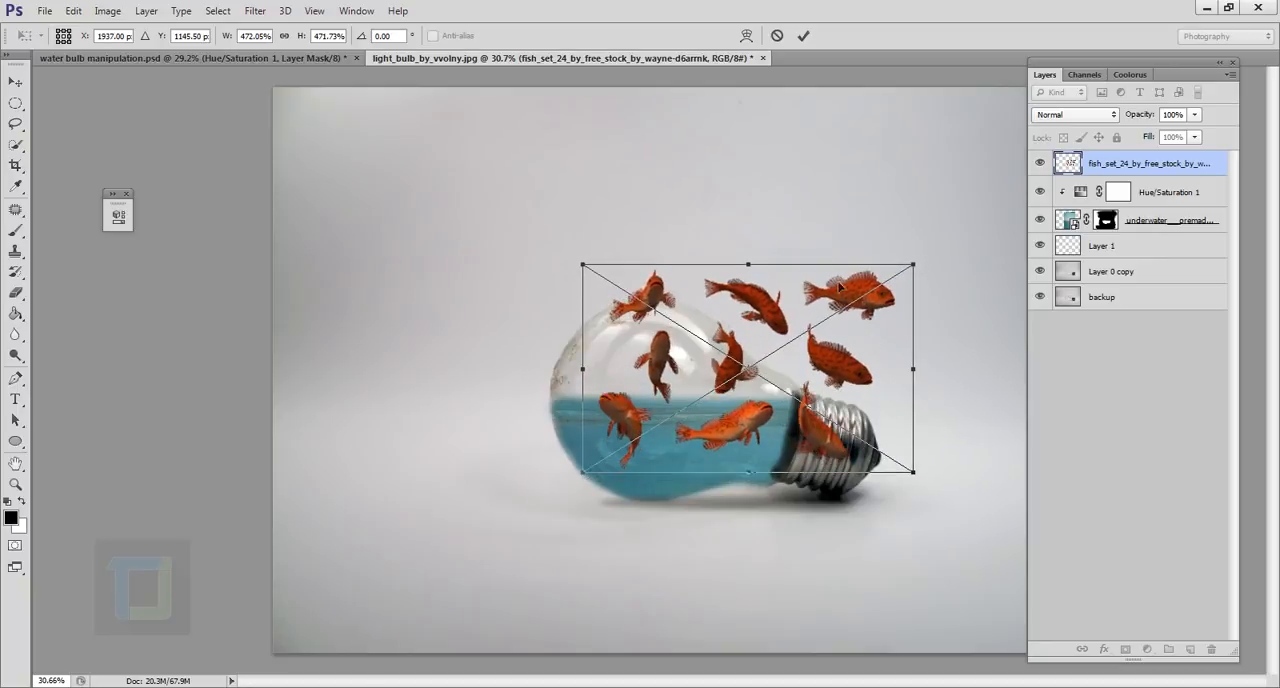
click(803, 35)
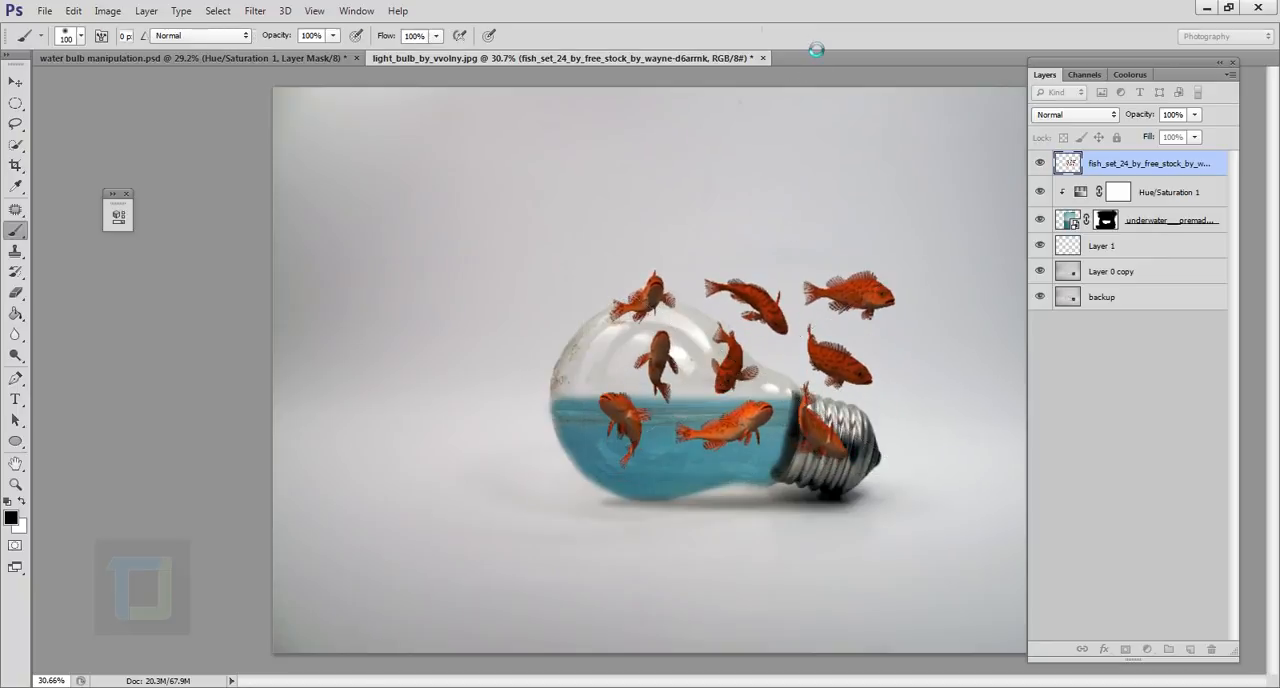
Lasso the two fish lying fully in the water and copy them to a new layer.
scroll(762, 472, up, 3)
scroll(762, 472, down, 1)
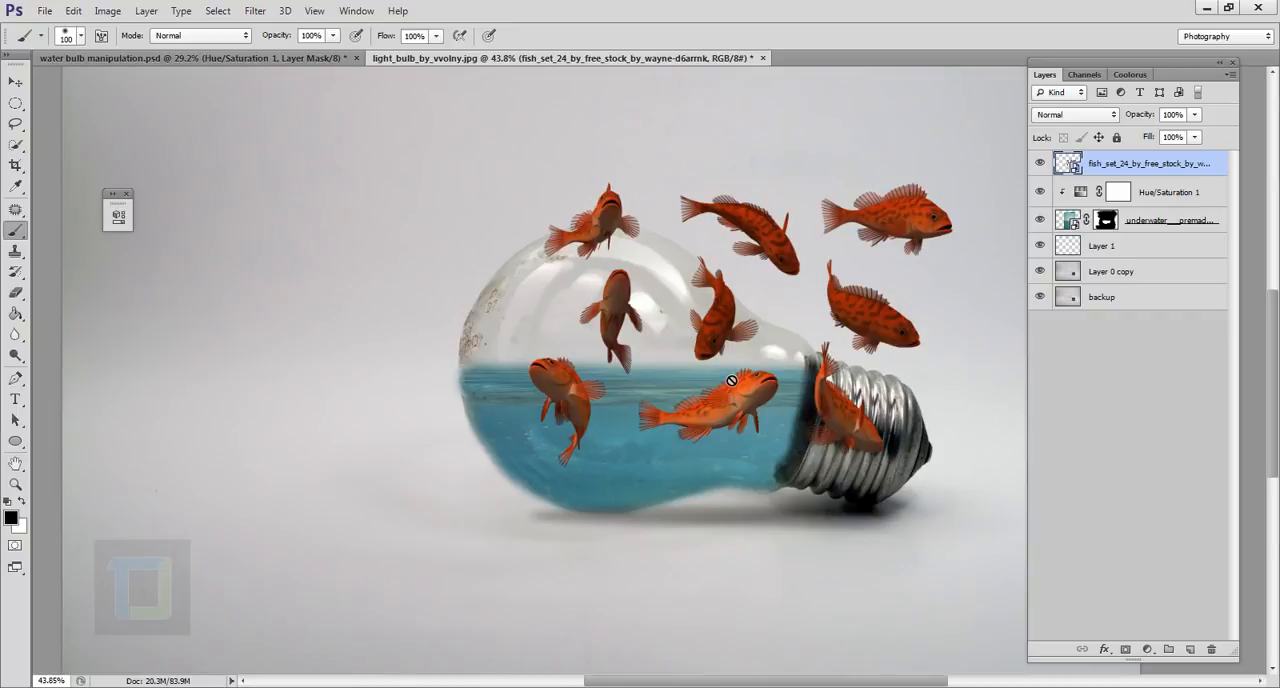
scroll(605, 500, up, 1)
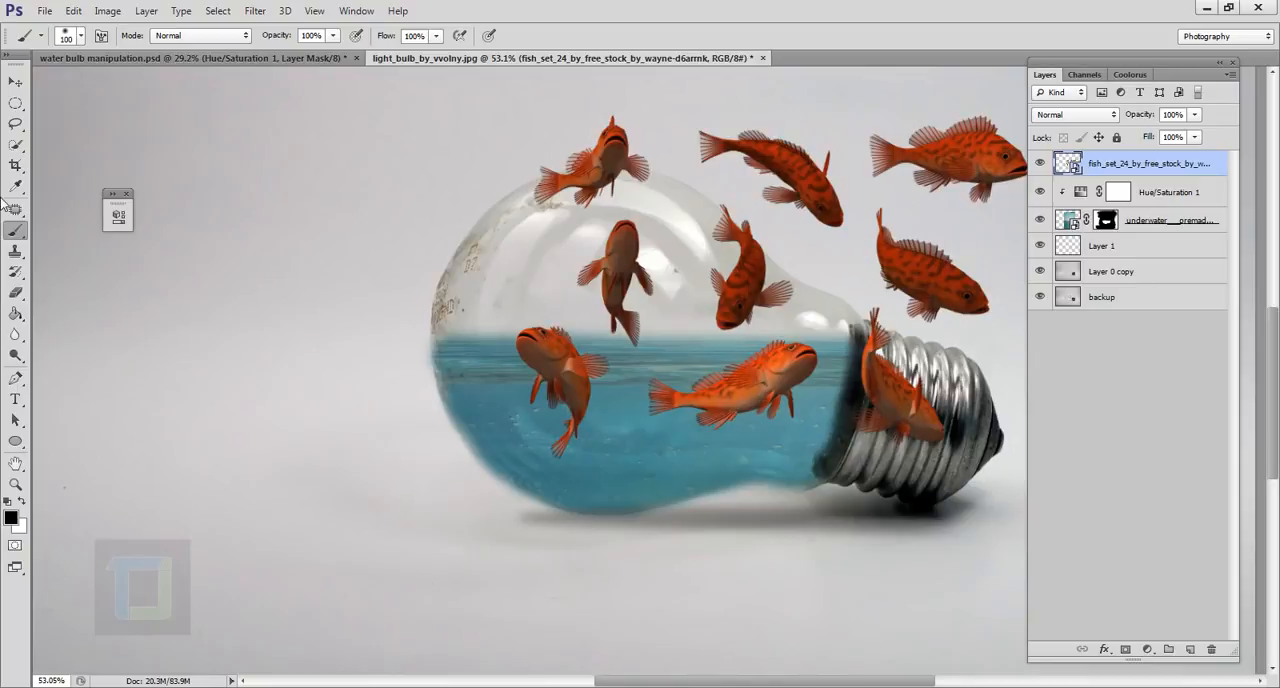
click(15, 124)
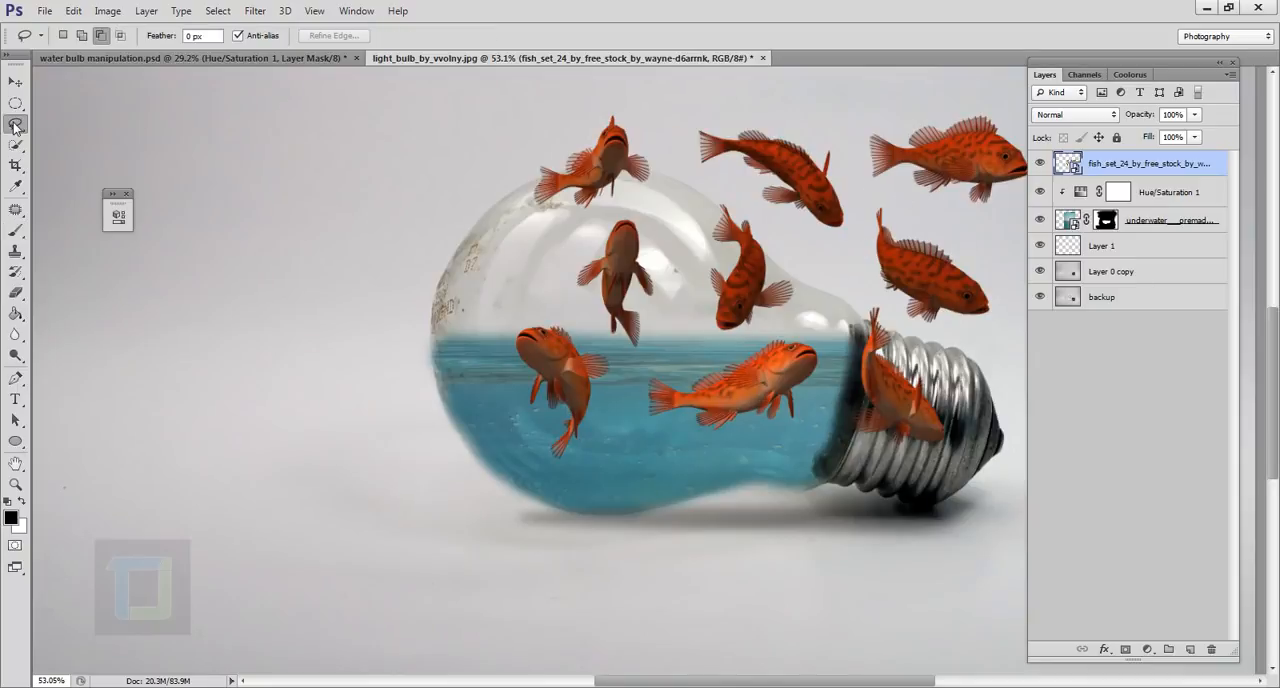
mouse_move(549, 471)
mouse_down()
mouse_move(513, 431)
mouse_move(486, 310)
mouse_move(569, 310)
mouse_move(626, 357)
mouse_move(663, 362)
mouse_move(802, 332)
mouse_move(829, 377)
mouse_up()
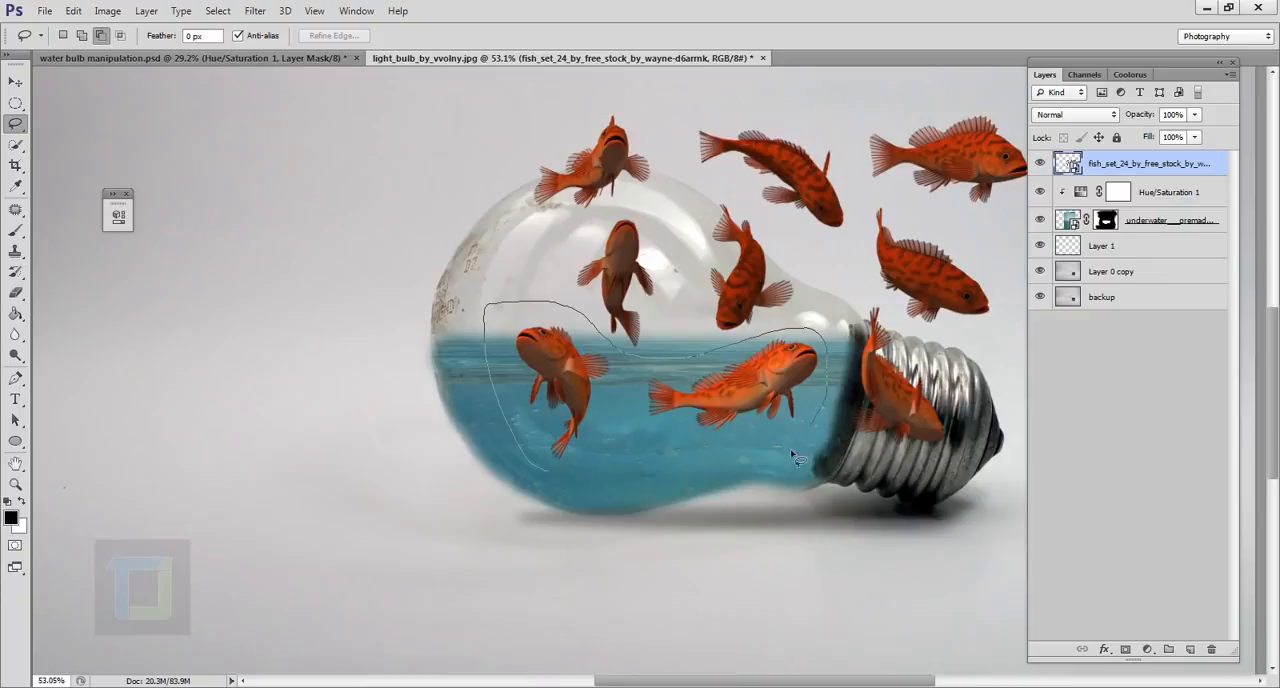
mouse_move(797, 458)
mouse_down()
mouse_move(733, 474)
mouse_move(545, 470)
mouse_up()
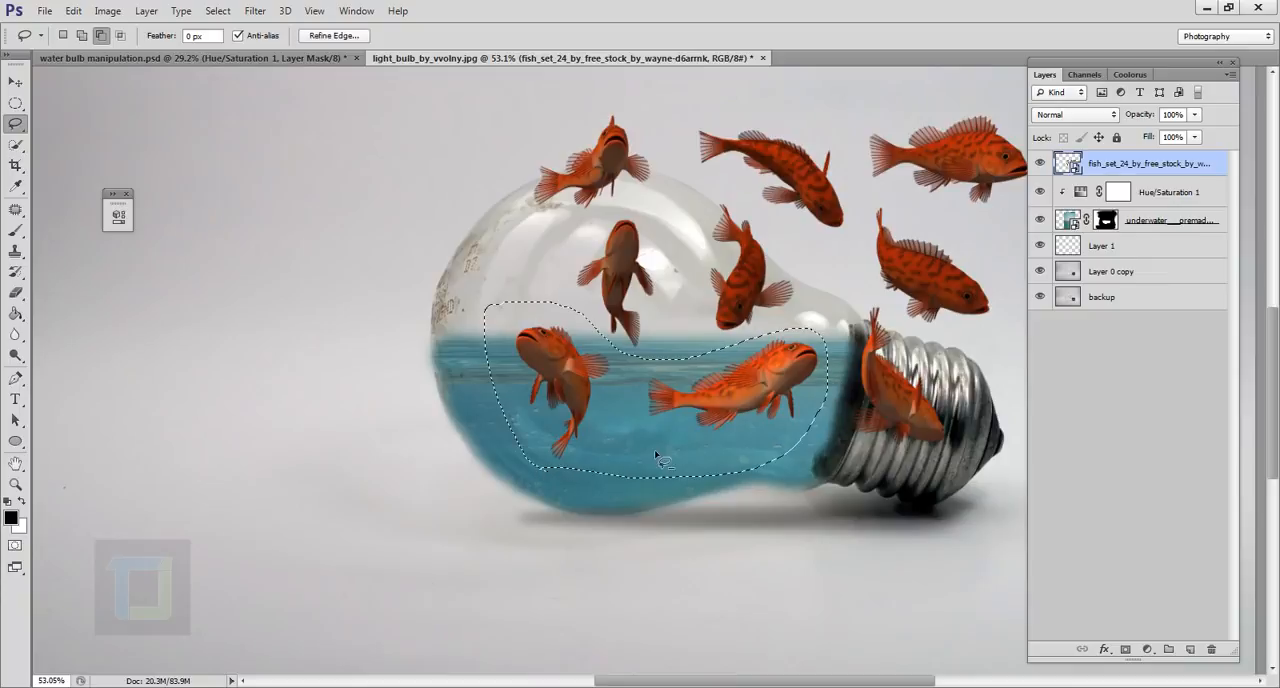
right_click(637, 398)
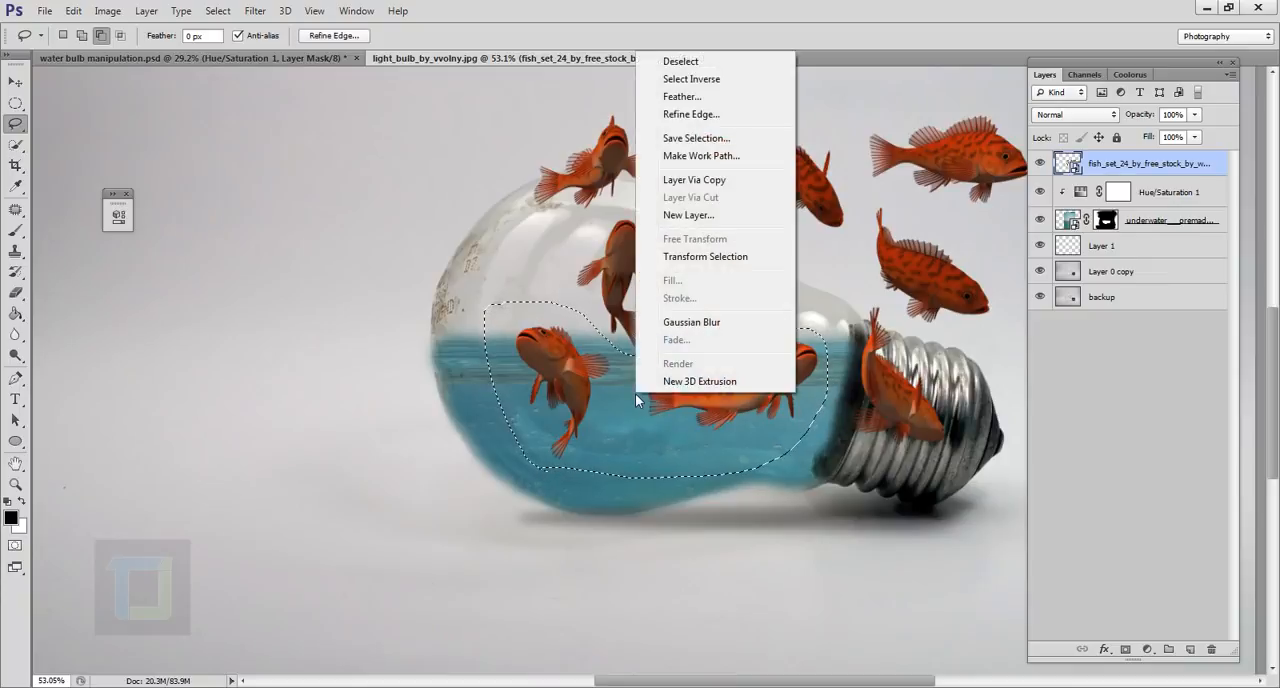
click(712, 187)
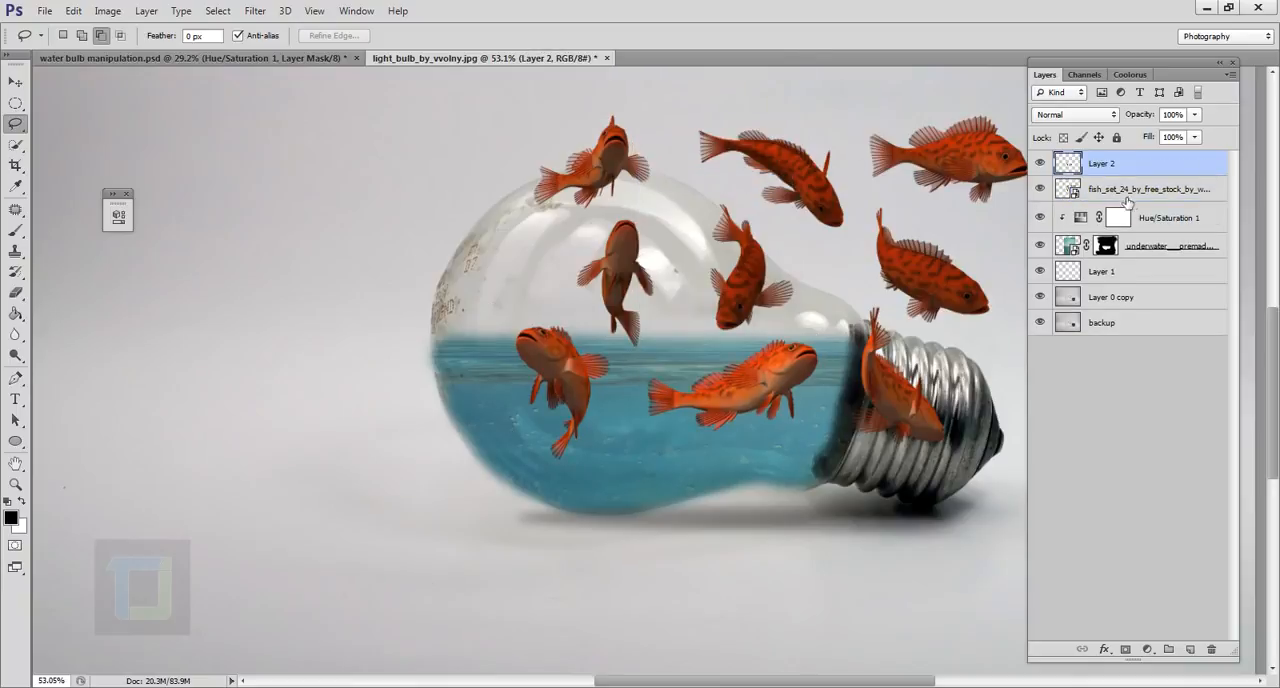
Hide and delete the original fish set layer, keeping only the copied pair.
click(1128, 196)
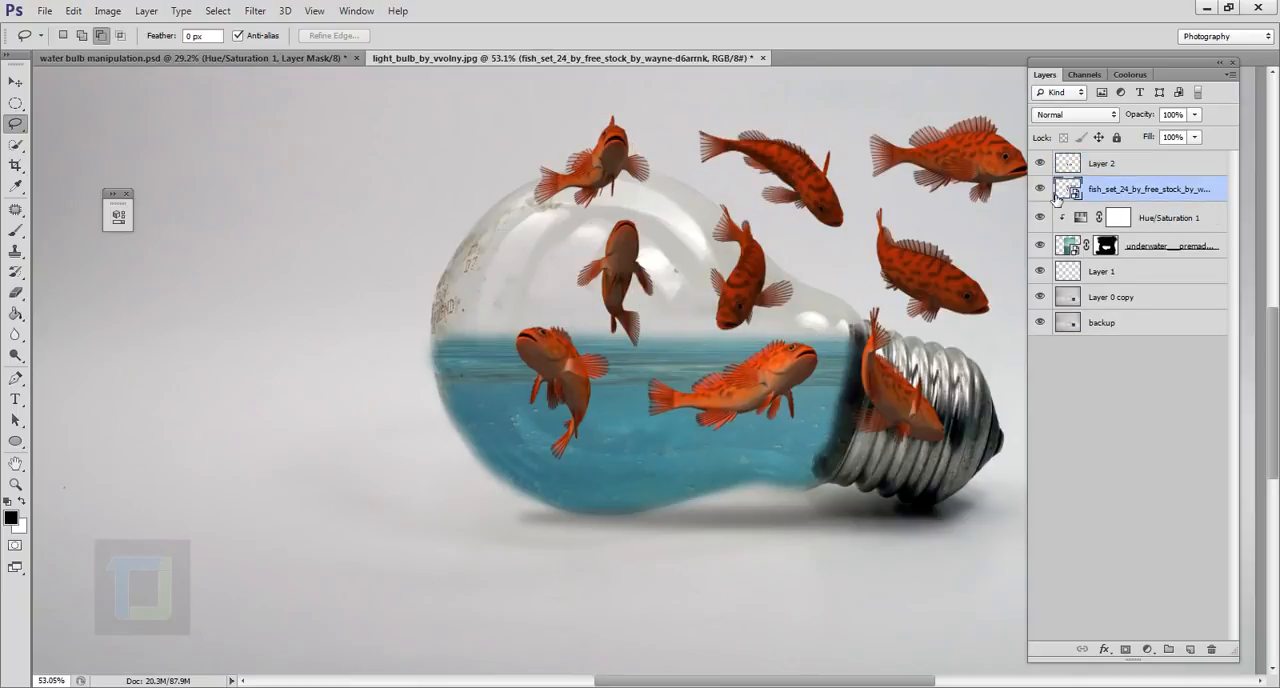
click(1054, 194)
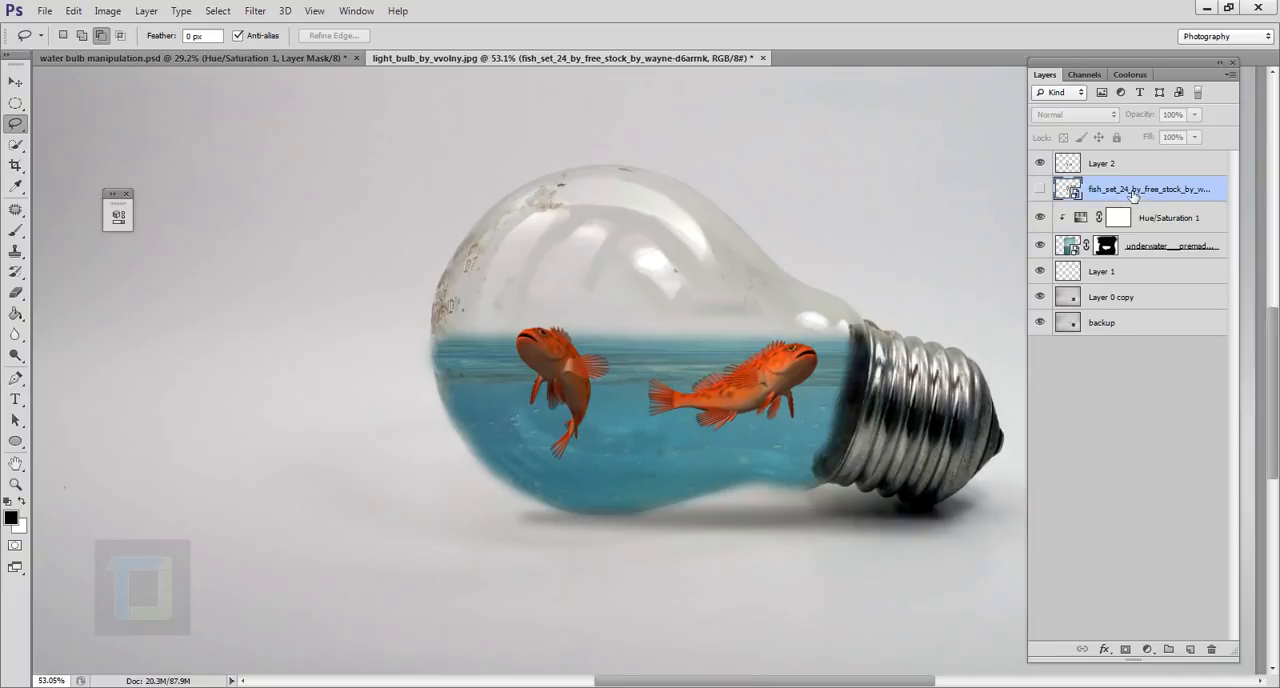
key(Delete)
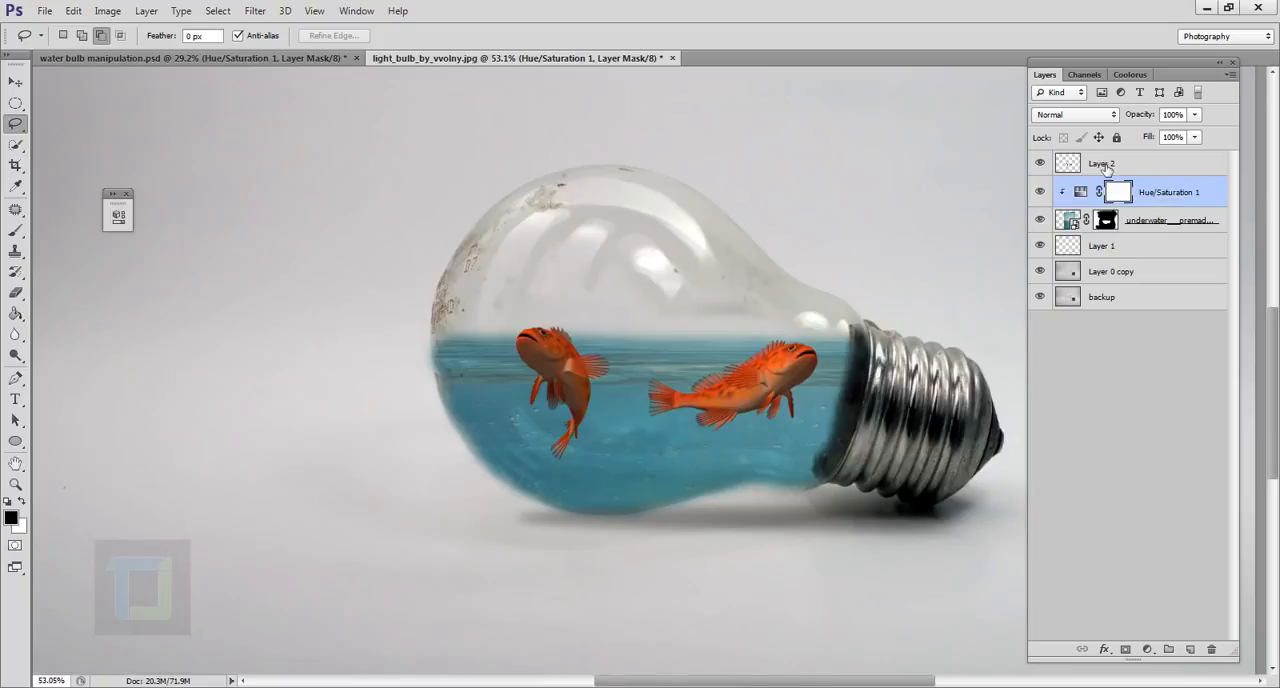
Rotate the two copied fish 7° and scale them to about 88% within the water, with layer opacity at 80%.
click(1133, 166)
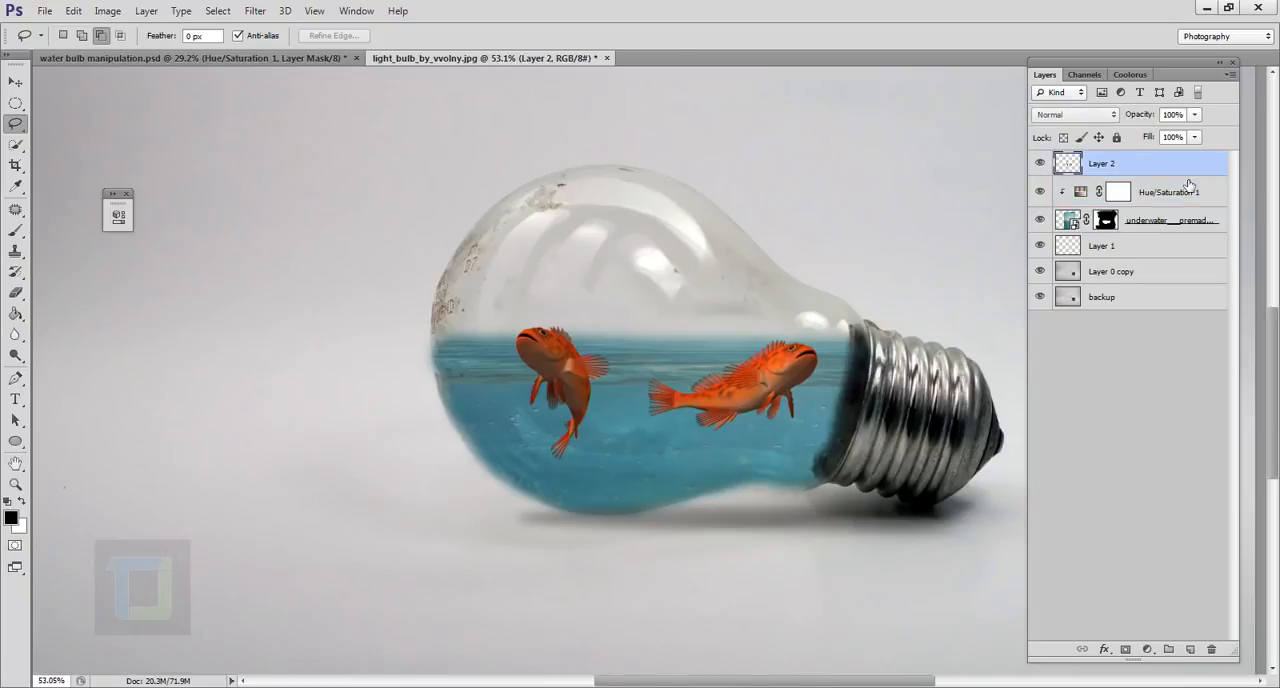
key(ctrl+t)
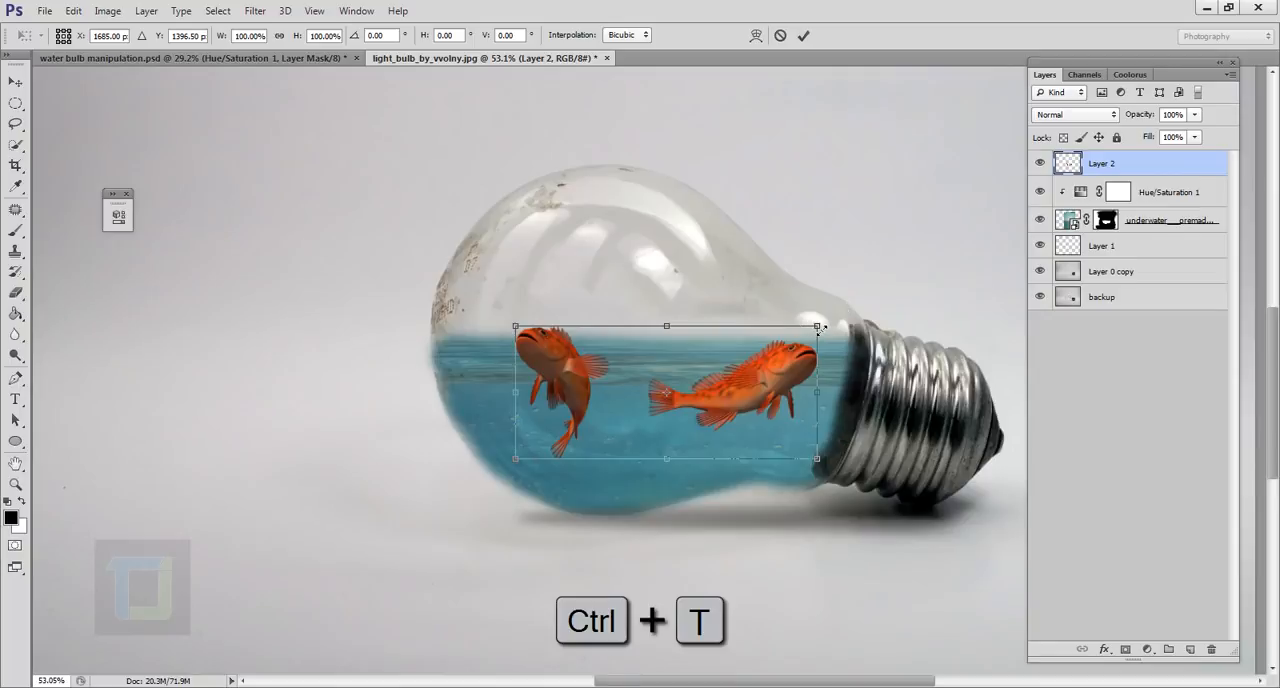
drag(820, 327, 856, 315)
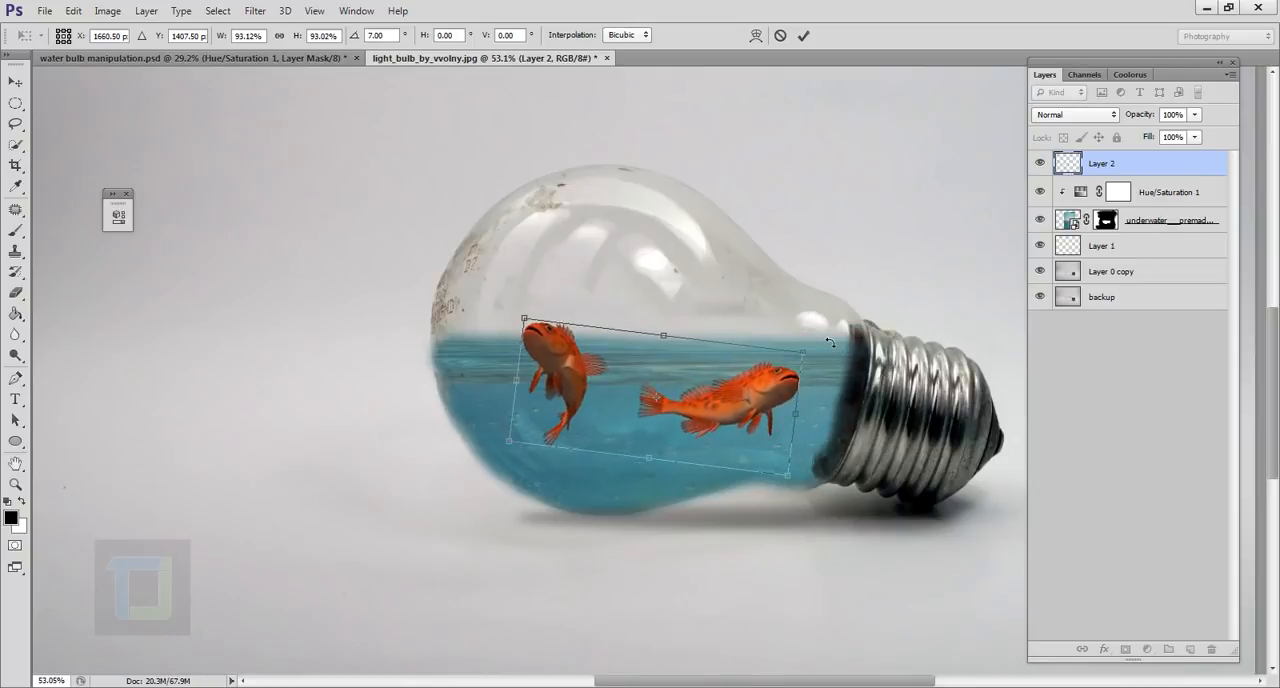
drag(694, 403, 709, 405)
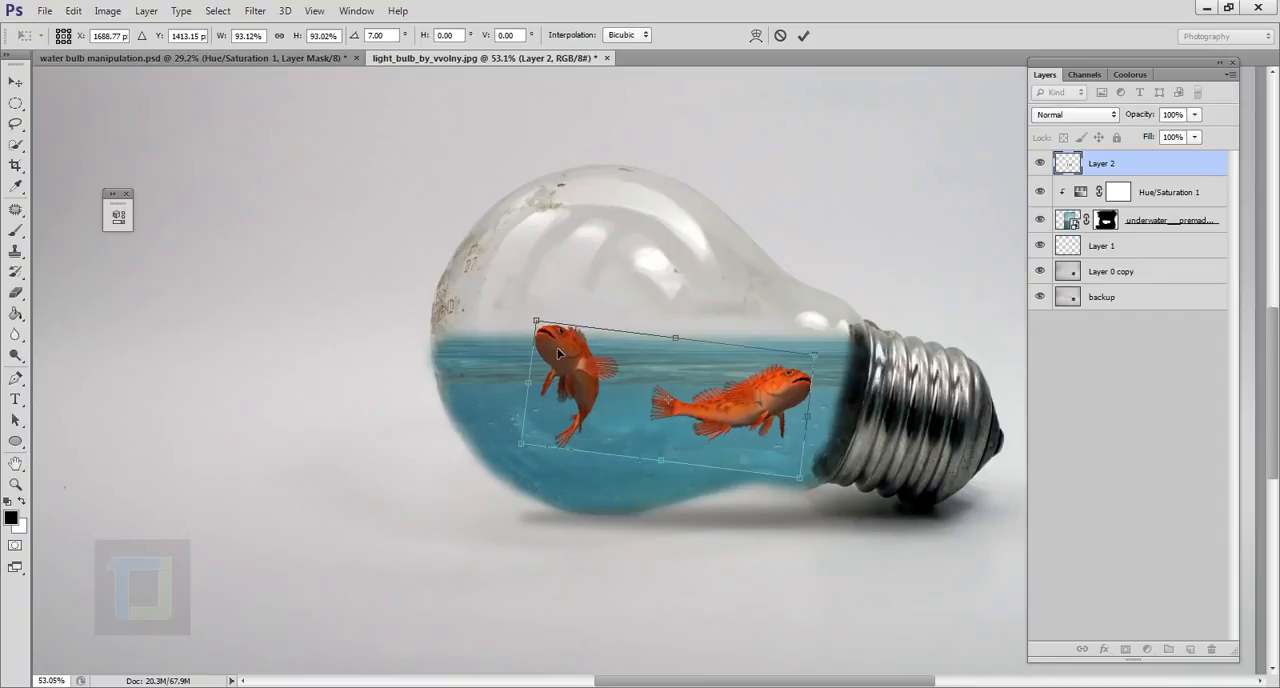
drag(559, 354, 542, 352)
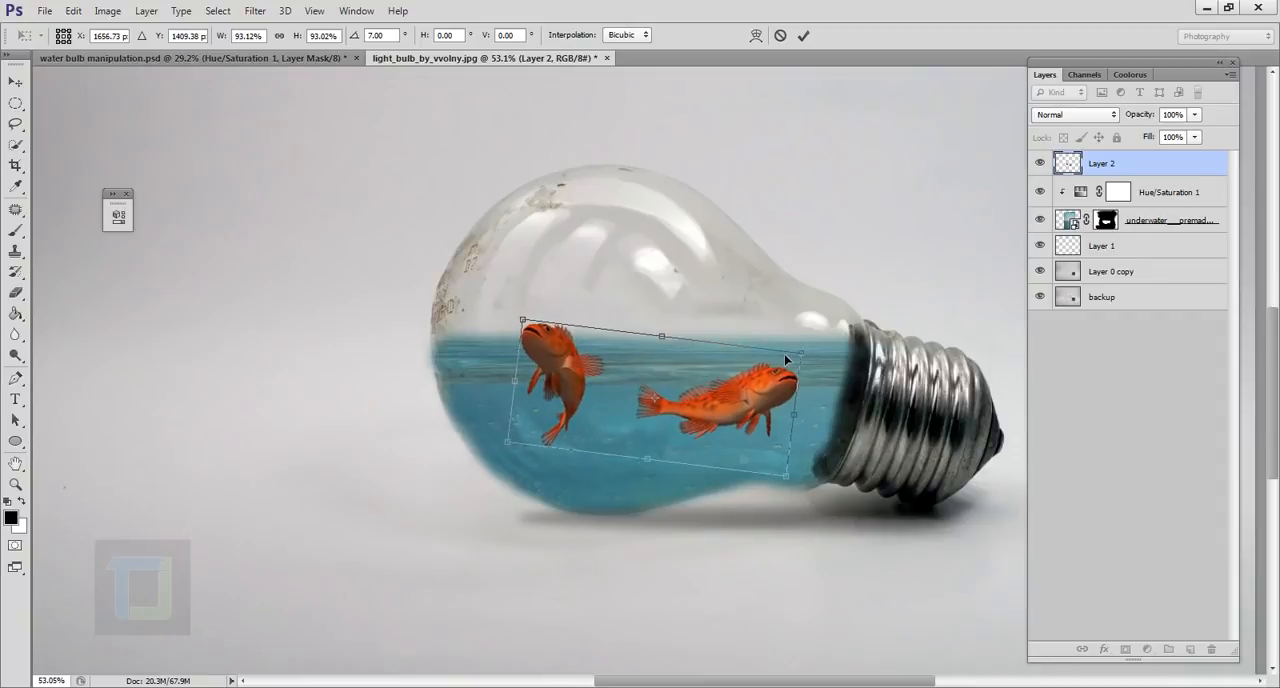
drag(806, 362, 793, 360)
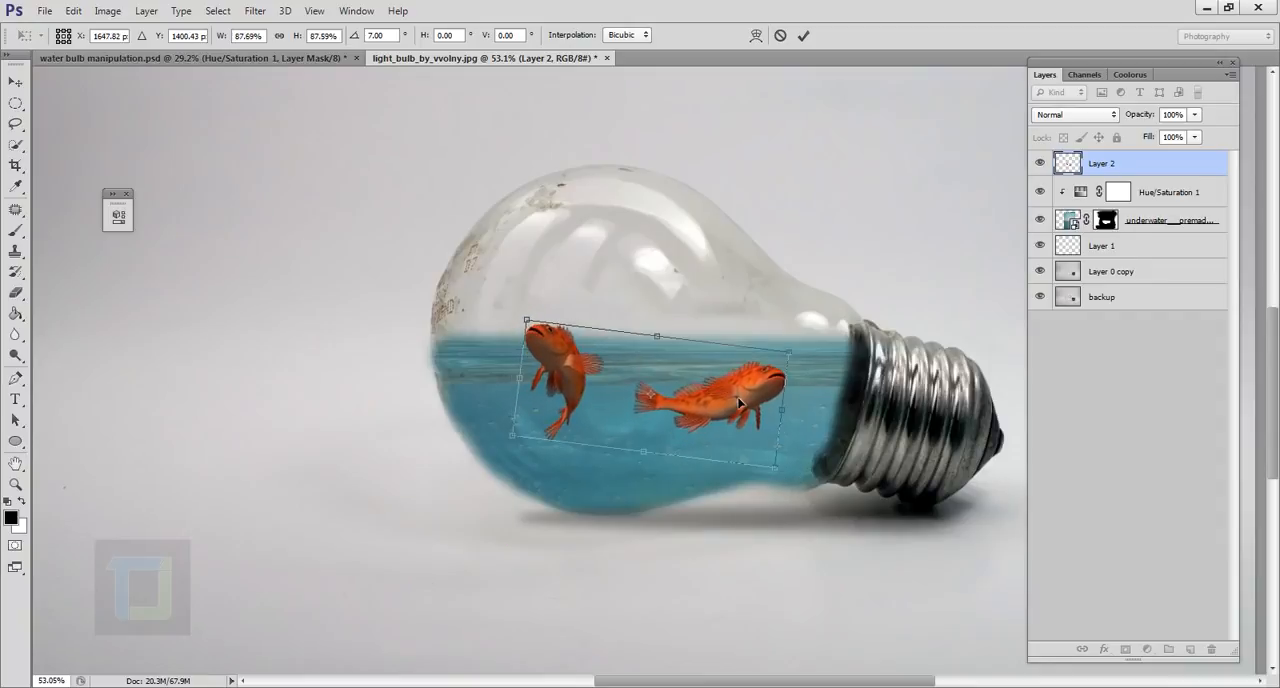
click(804, 34)
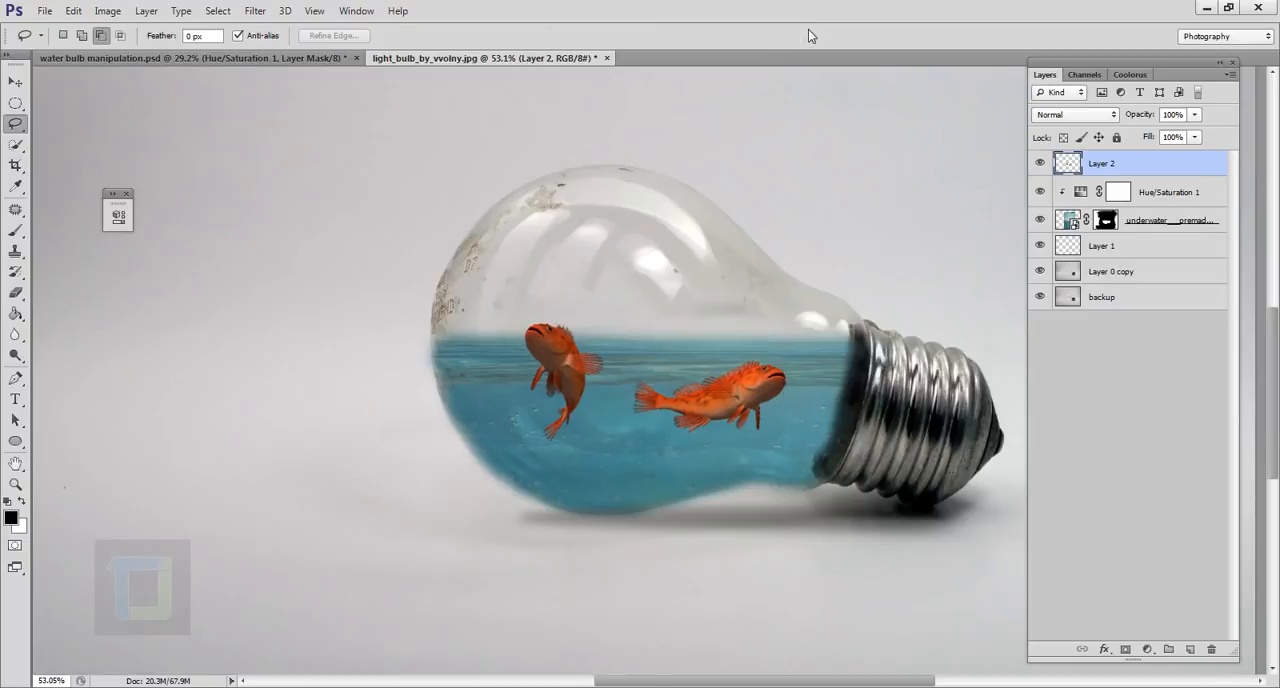
click(1194, 115)
drag(1195, 132, 1176, 137)
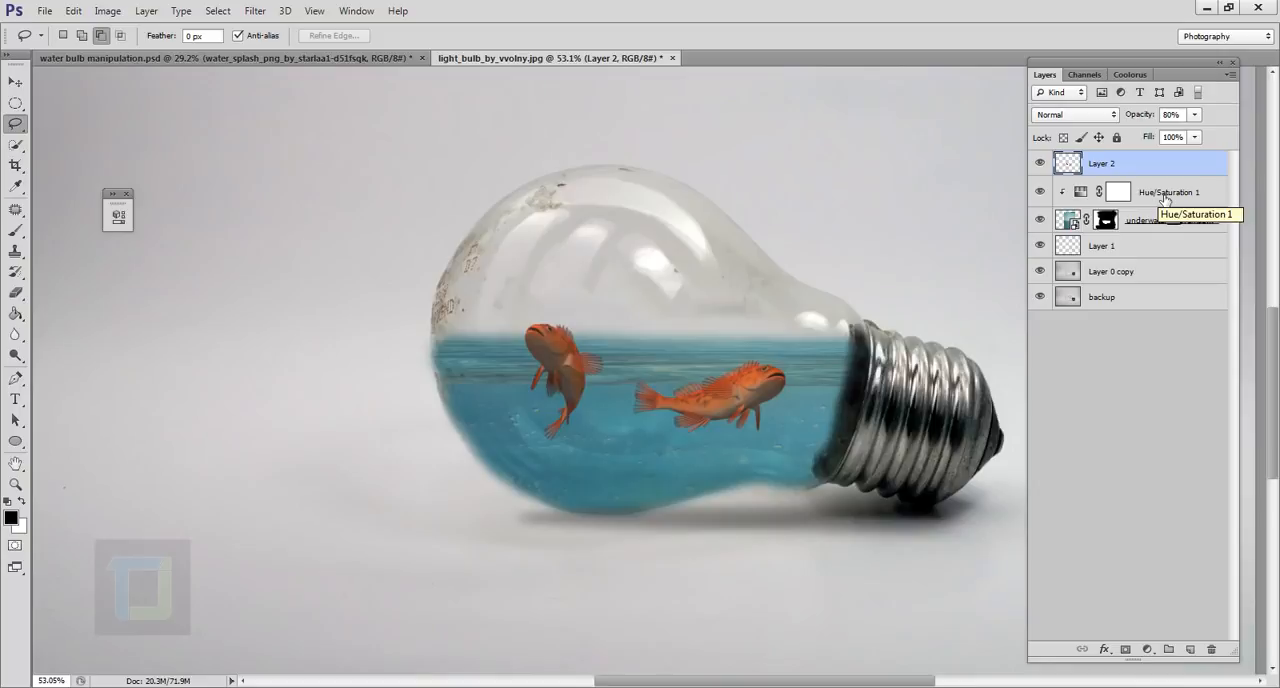
Place the water_splash_png_by_starlaa1-d51fsqk.png file into the light bulb document.
click(45, 11)
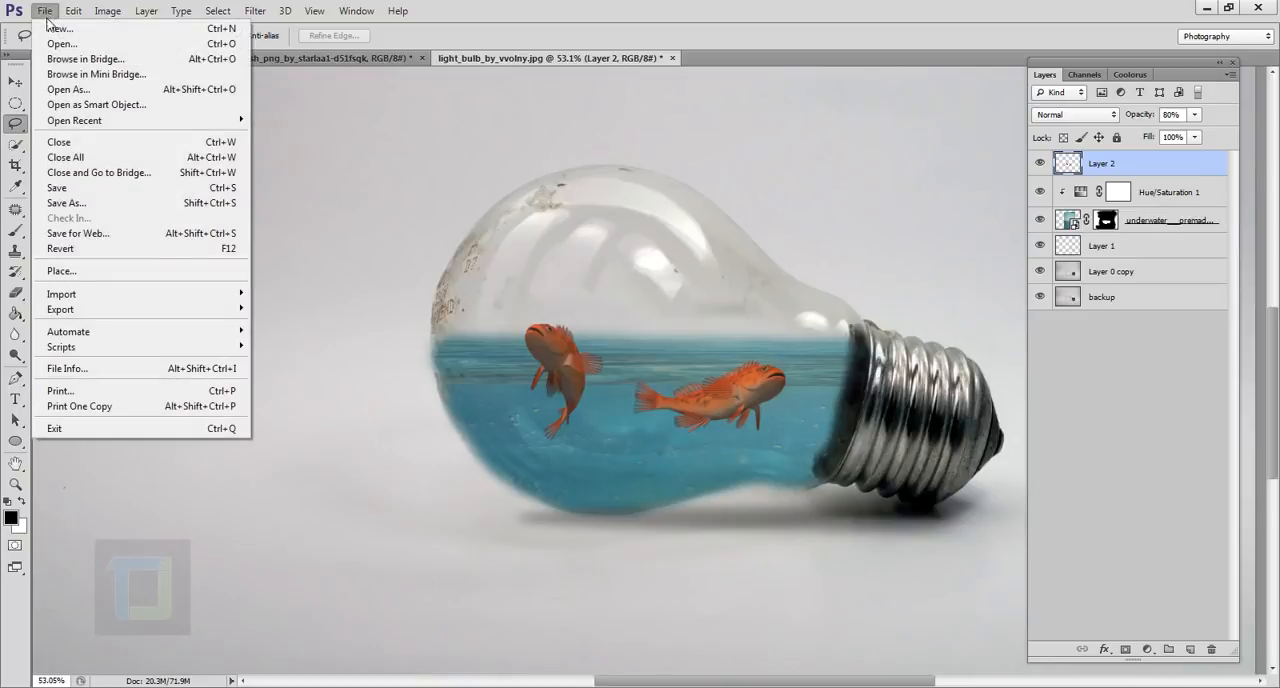
click(75, 271)
click(540, 308)
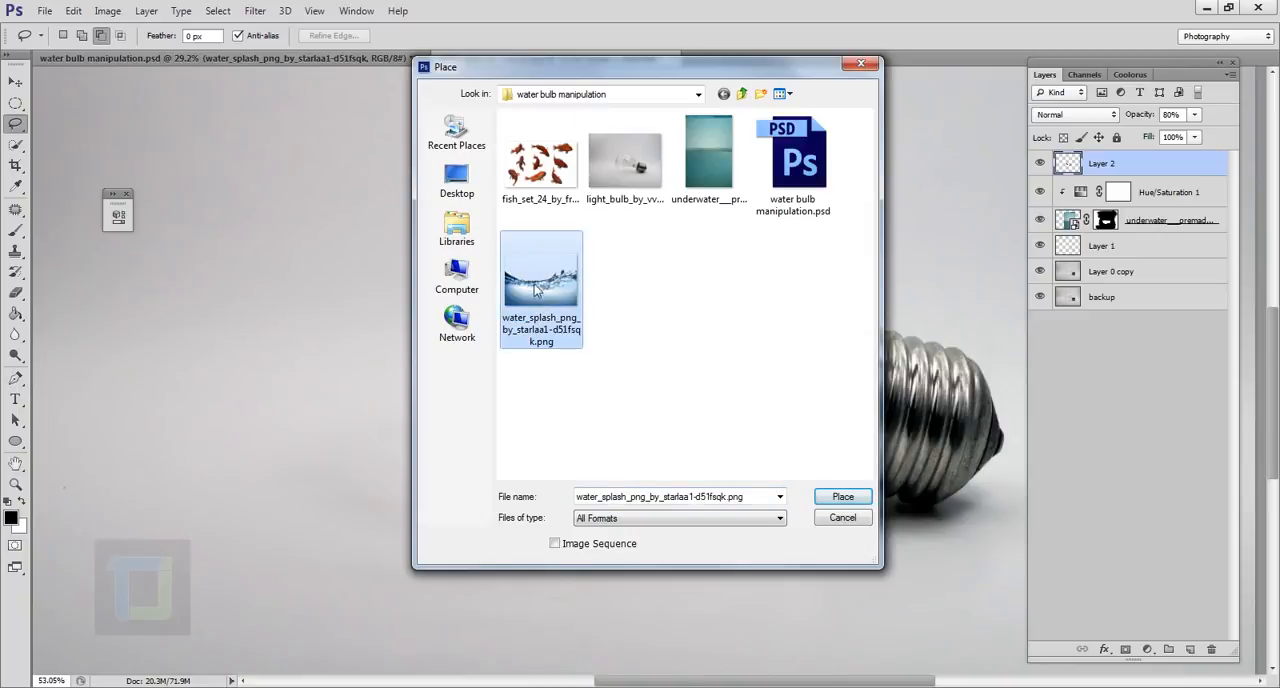
click(855, 497)
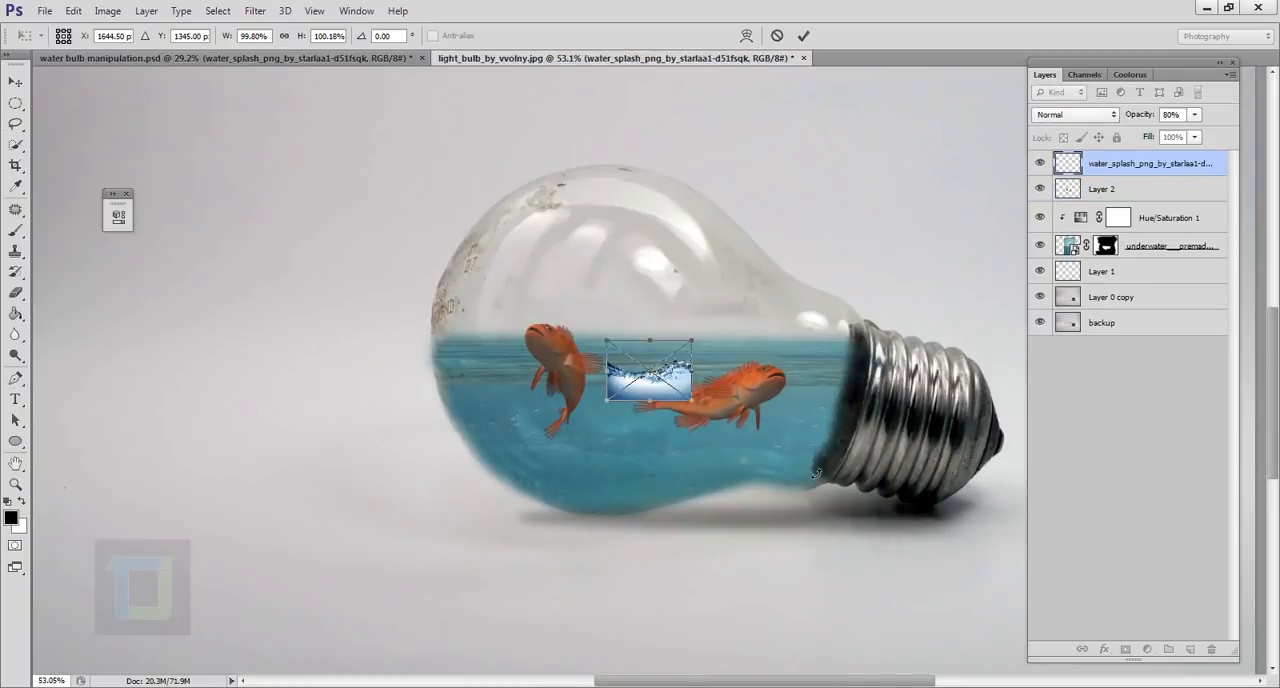
Enlarge the placed water splash to about 528% and rotate it about 5° so it spans the bulb's water.
drag(703, 416, 936, 578)
drag(906, 408, 799, 299)
drag(825, 473, 914, 535)
drag(834, 411, 770, 366)
drag(868, 175, 898, 190)
drag(774, 373, 767, 377)
drag(834, 508, 860, 545)
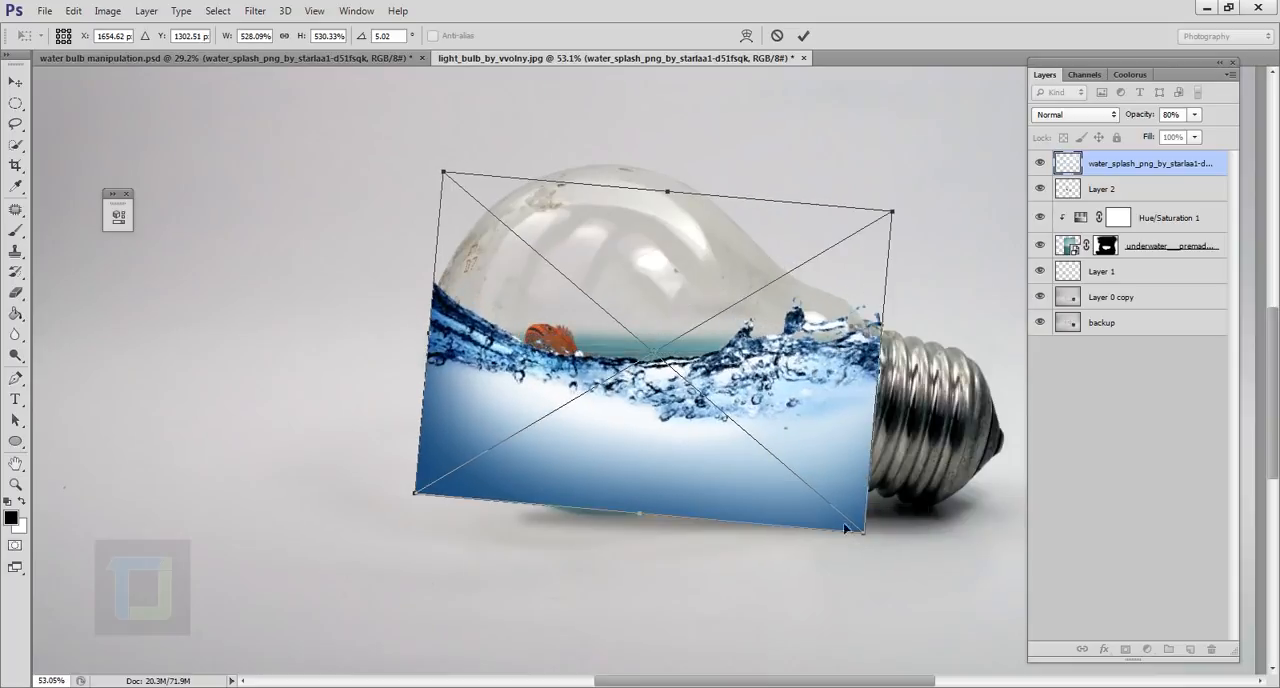
Refine the splash to about 517% wide and 519% high, align its surface with the bulb's water level, and apply the transform.
drag(817, 457, 820, 437)
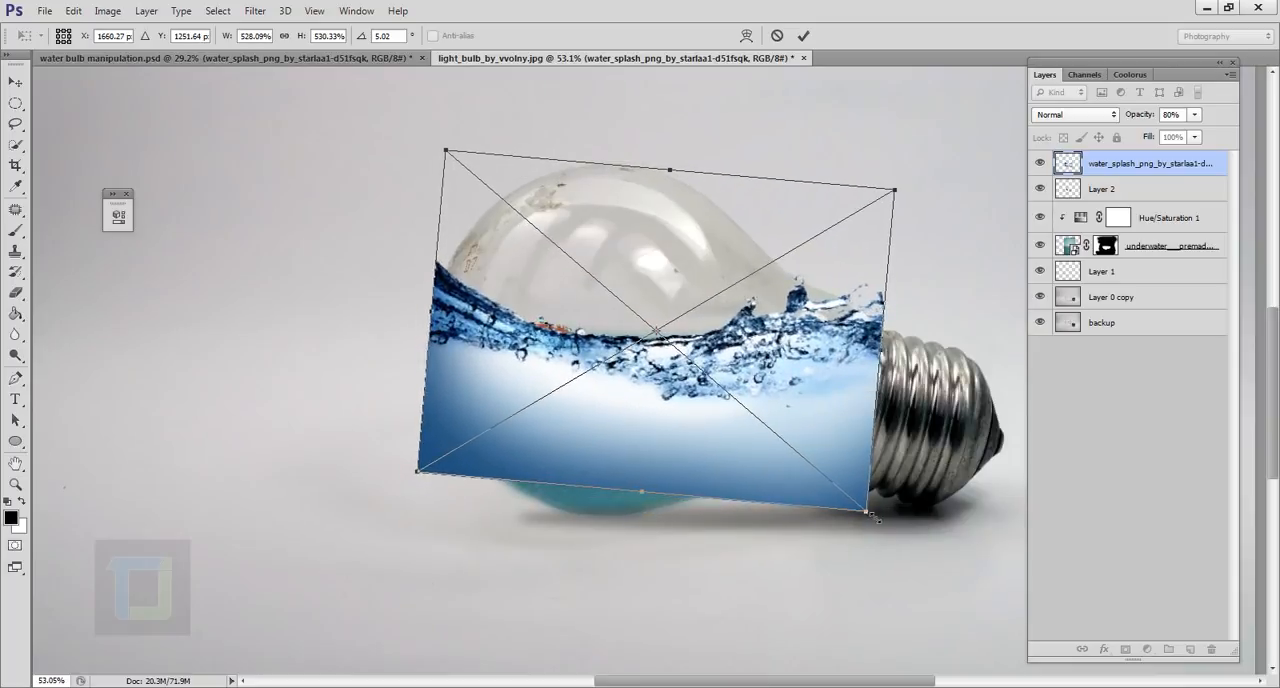
drag(870, 515, 852, 490)
drag(792, 370, 784, 409)
drag(868, 227, 885, 216)
drag(789, 355, 790, 358)
drag(880, 218, 876, 222)
drag(825, 294, 831, 294)
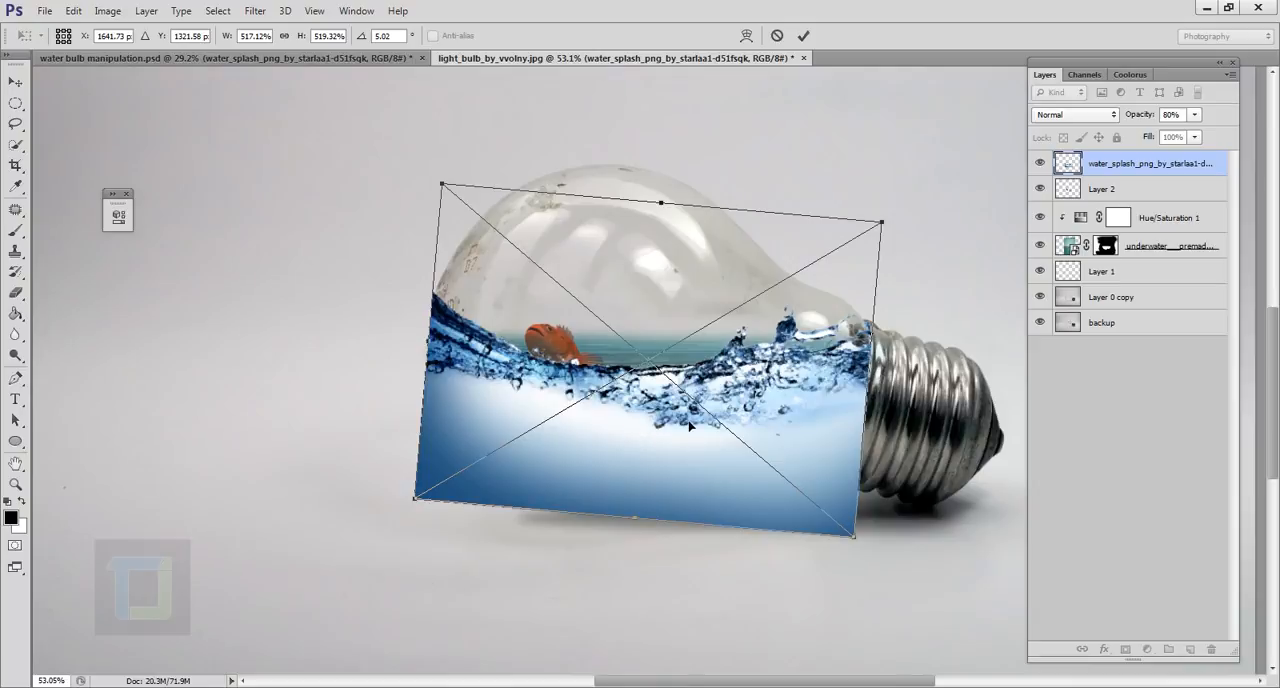
click(803, 37)
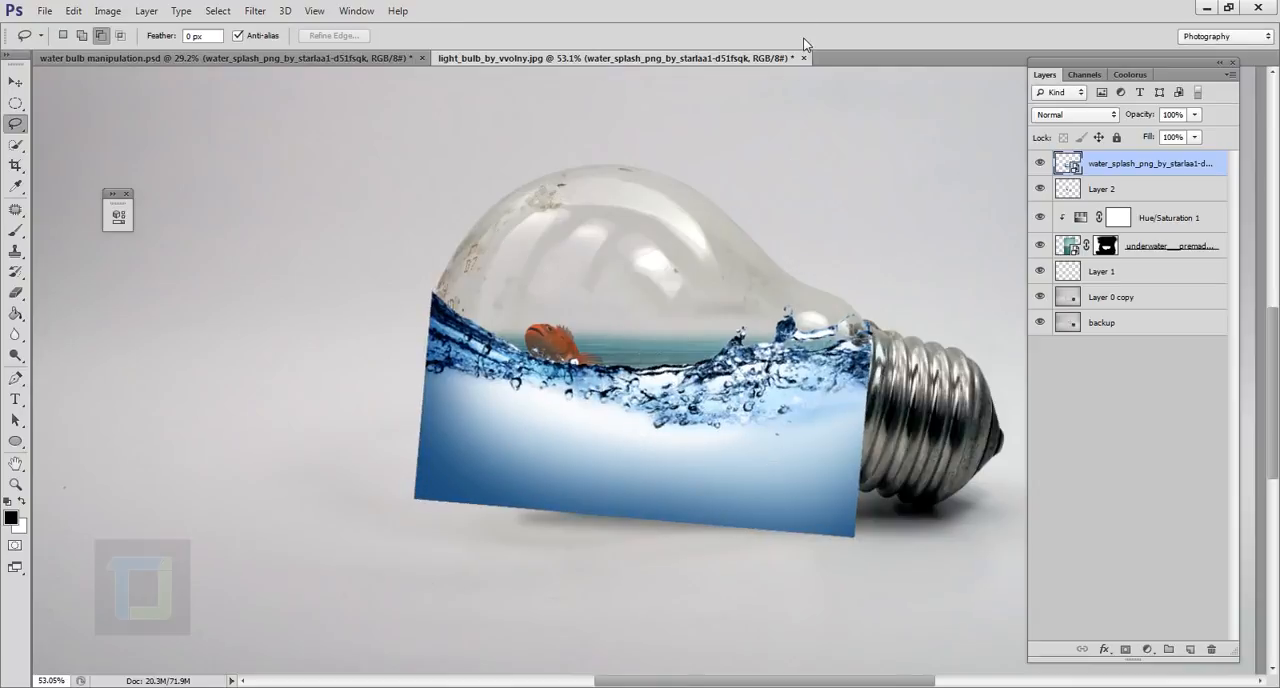
Set the water splash layer's blend mode to Overlay and its opacity to 82%.
click(1086, 113)
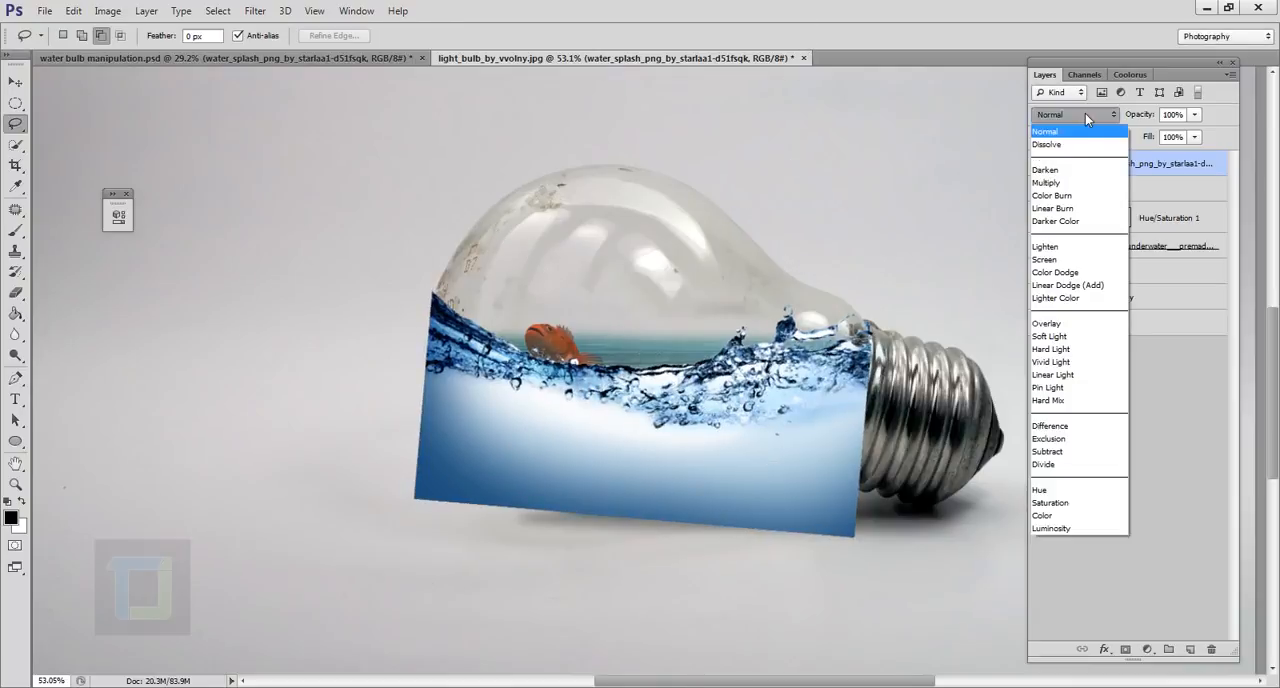
click(1060, 325)
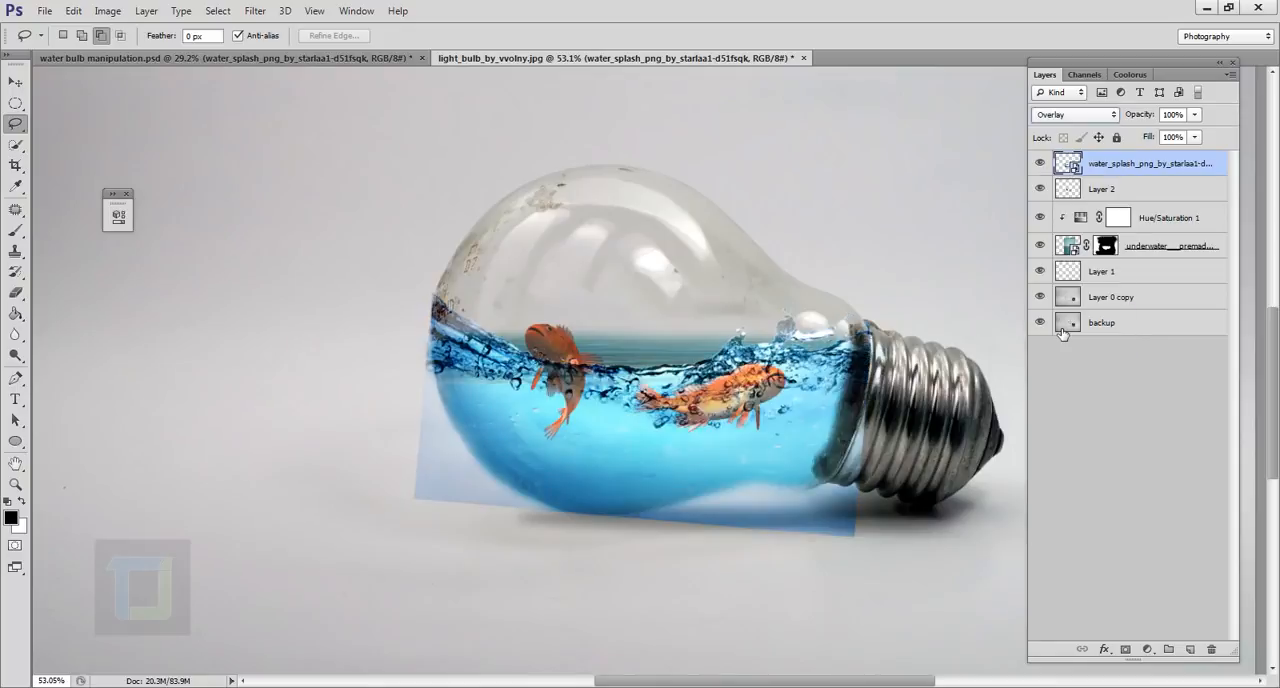
click(1195, 115)
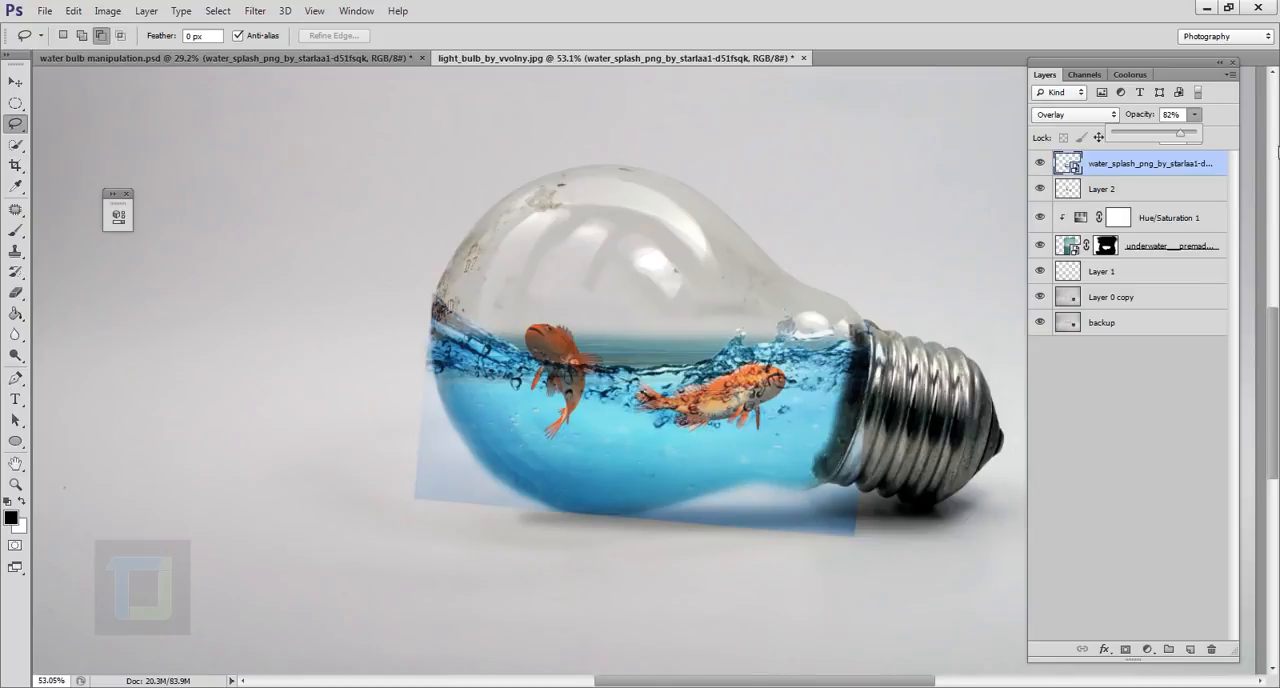
click(1200, 164)
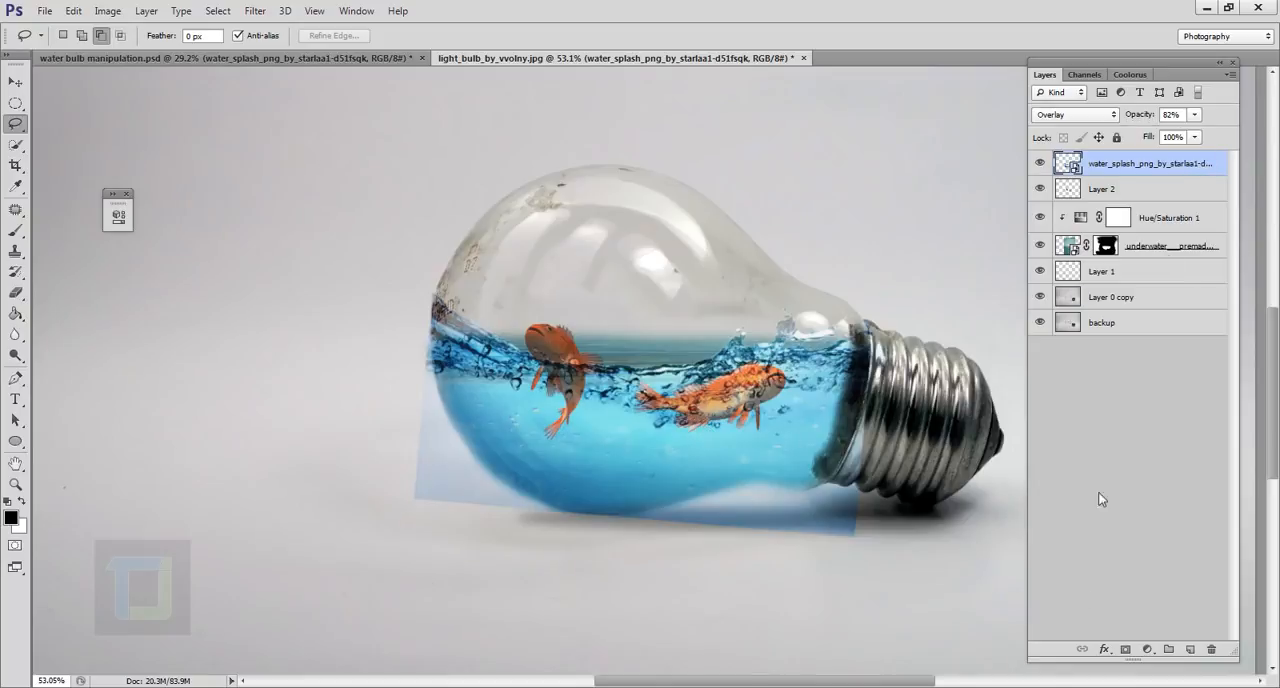
Add a layer mask to the splash layer and paint out the parts spilling outside the bulb with a black size 100 brush.
click(1126, 650)
click(15, 229)
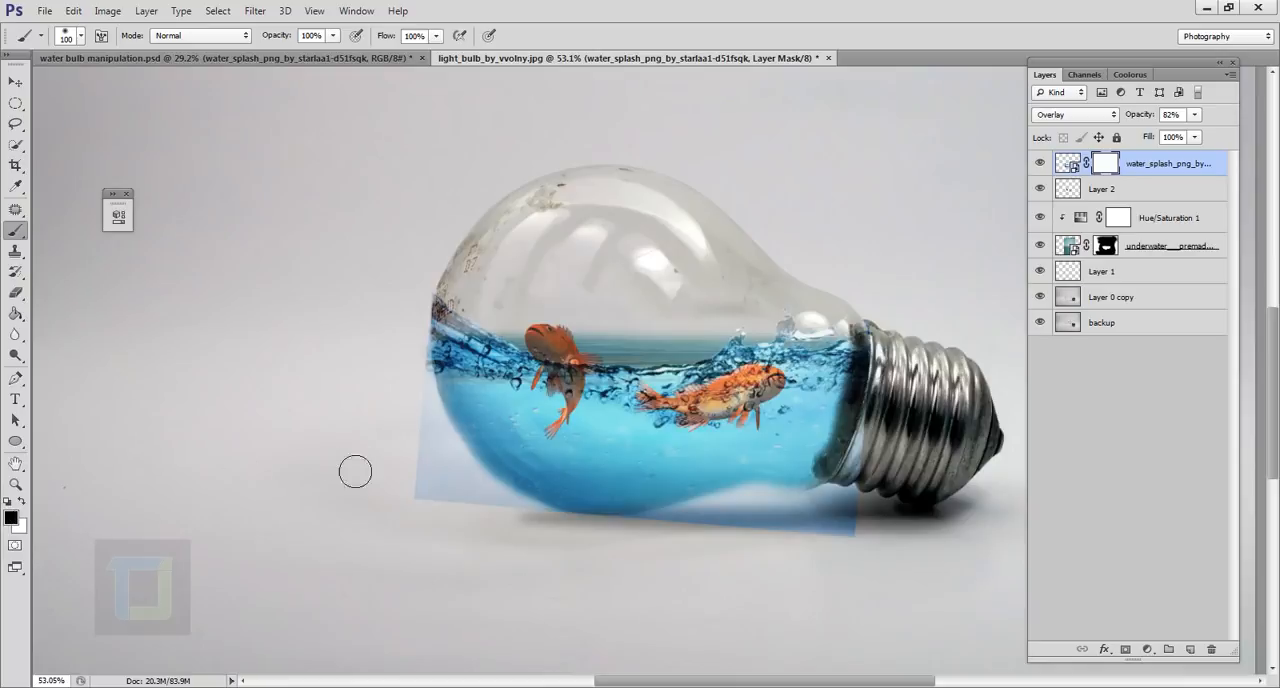
scroll(446, 523, up, 2)
drag(455, 475, 486, 486)
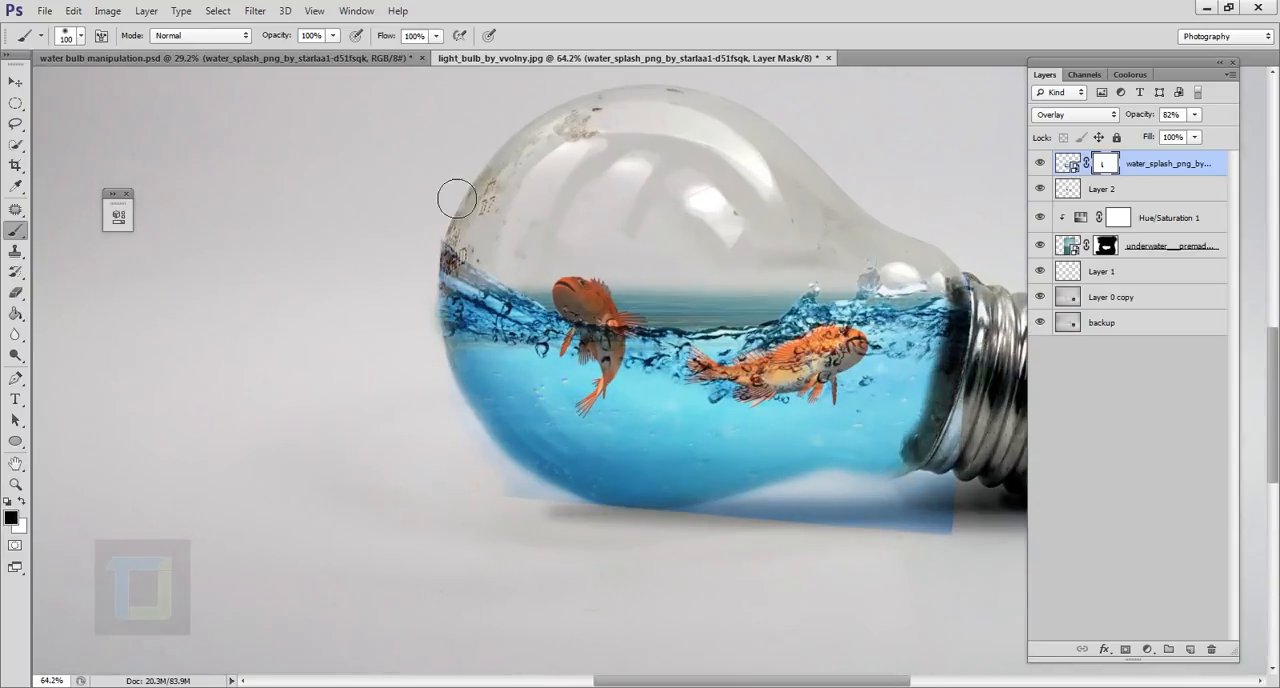
click(1068, 165)
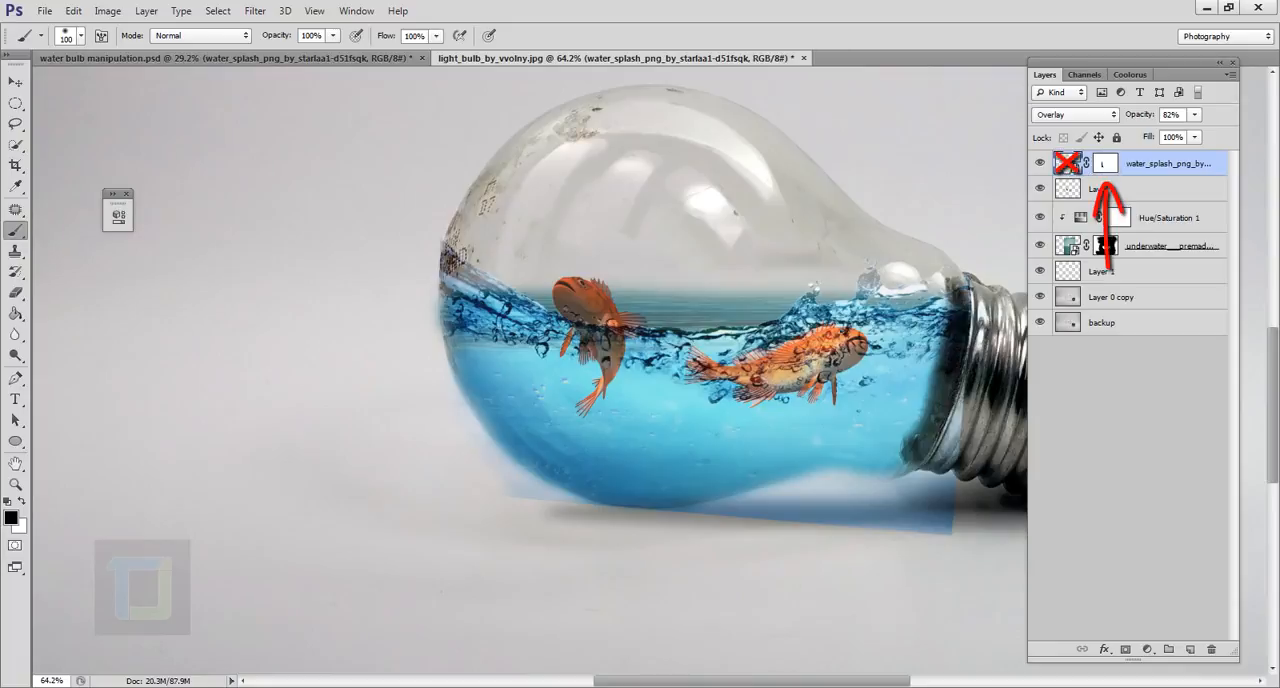
click(1106, 164)
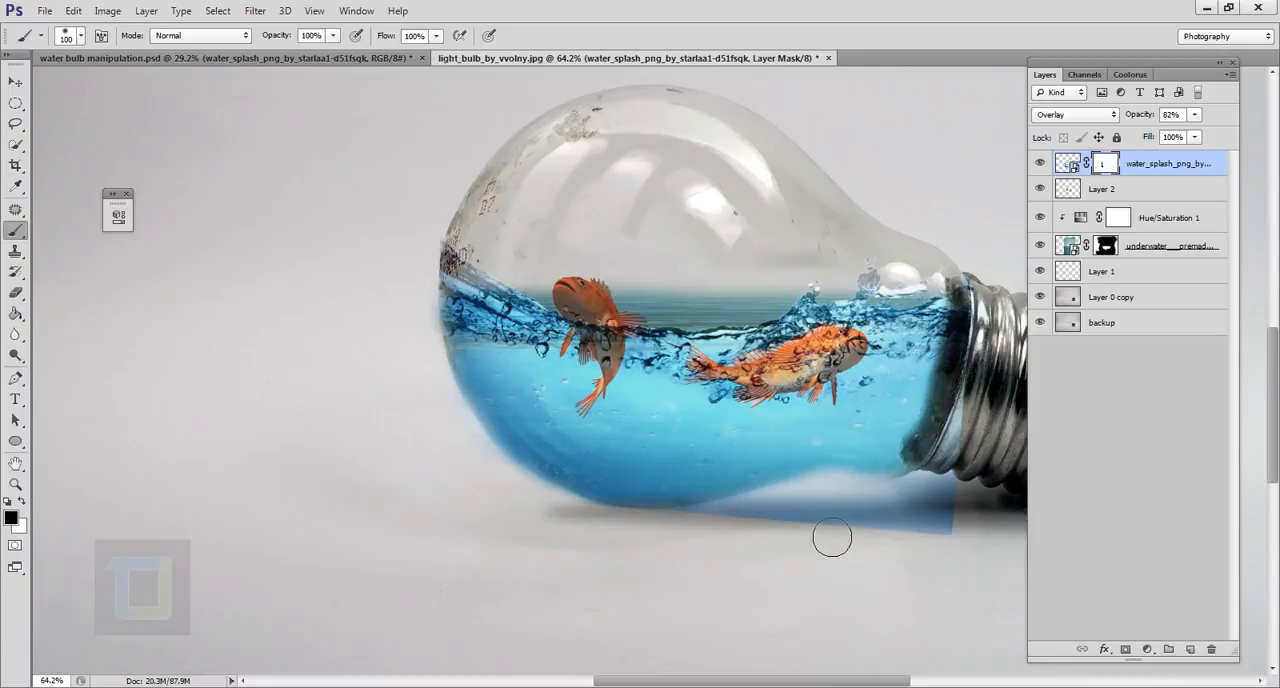
mouse_move(832, 537)
mouse_down()
mouse_move(776, 555)
mouse_move(866, 519)
mouse_move(721, 546)
mouse_move(931, 534)
mouse_up()
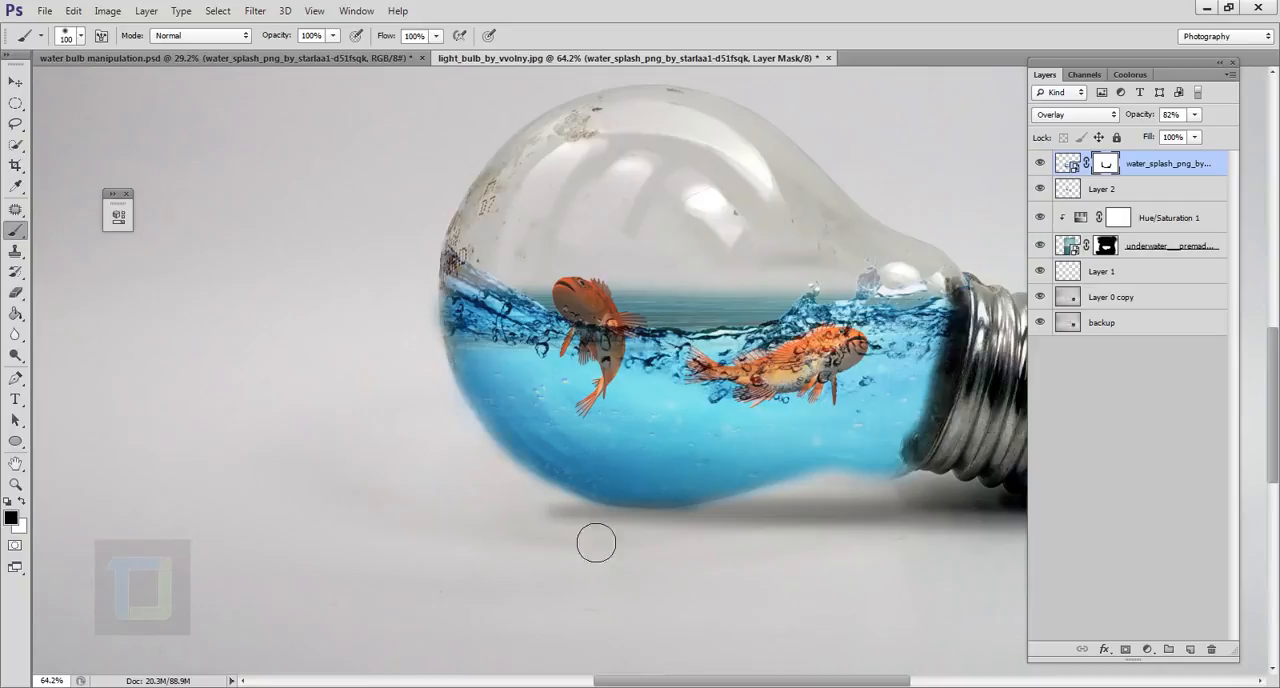
scroll(640, 570, down, 3)
scroll(806, 560, up, 3)
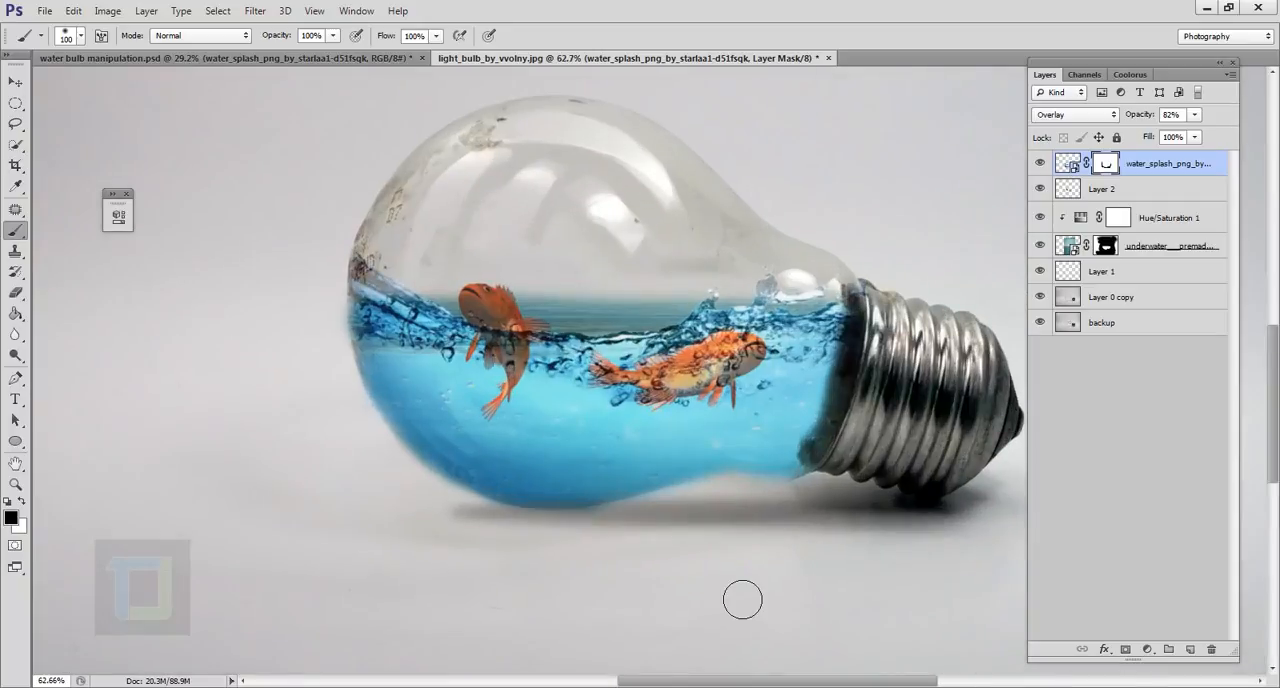
Paint black on the underwater layer's mask to remove the flat water above the splash line across the bulb.
scroll(625, 330, up, 3)
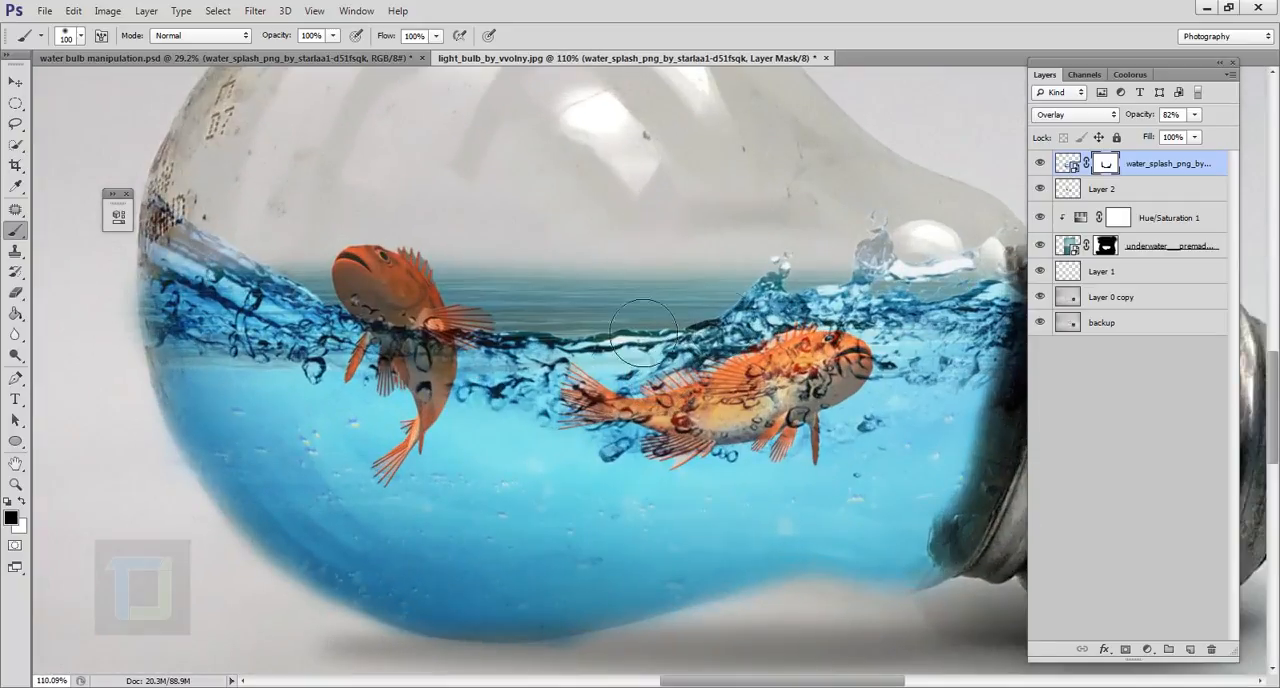
click(1071, 250)
click(1040, 245)
click(1040, 245)
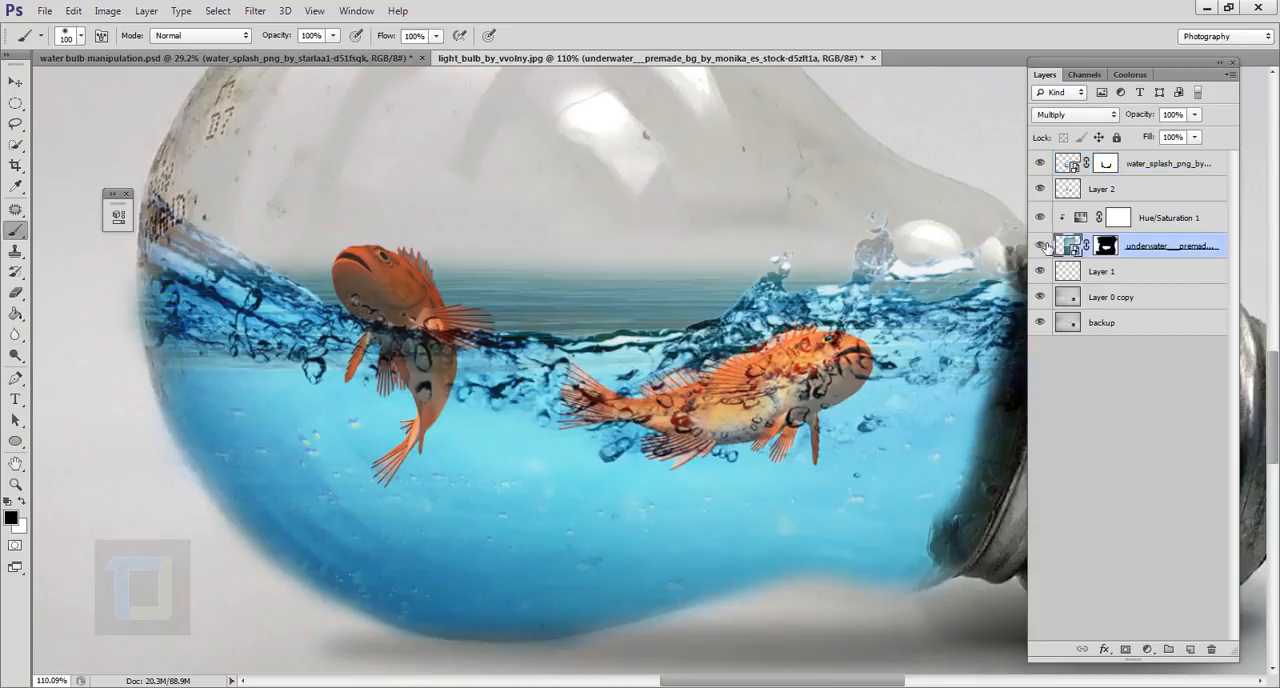
click(1106, 250)
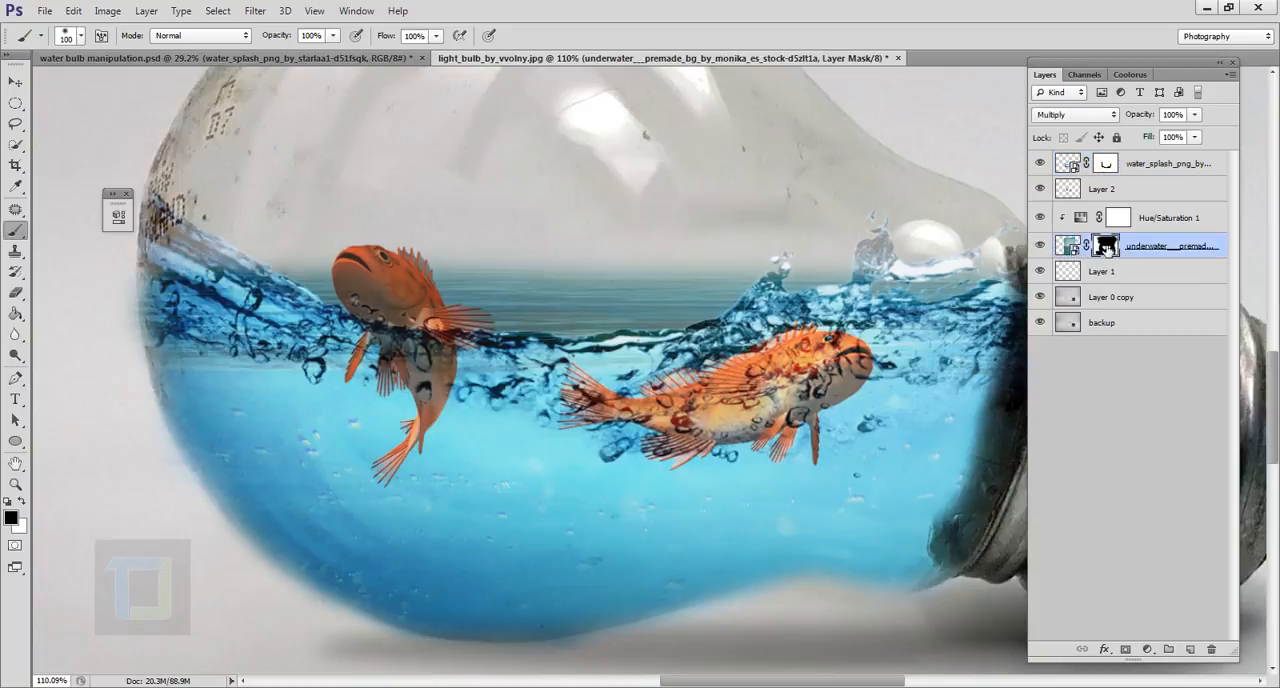
click(1047, 254)
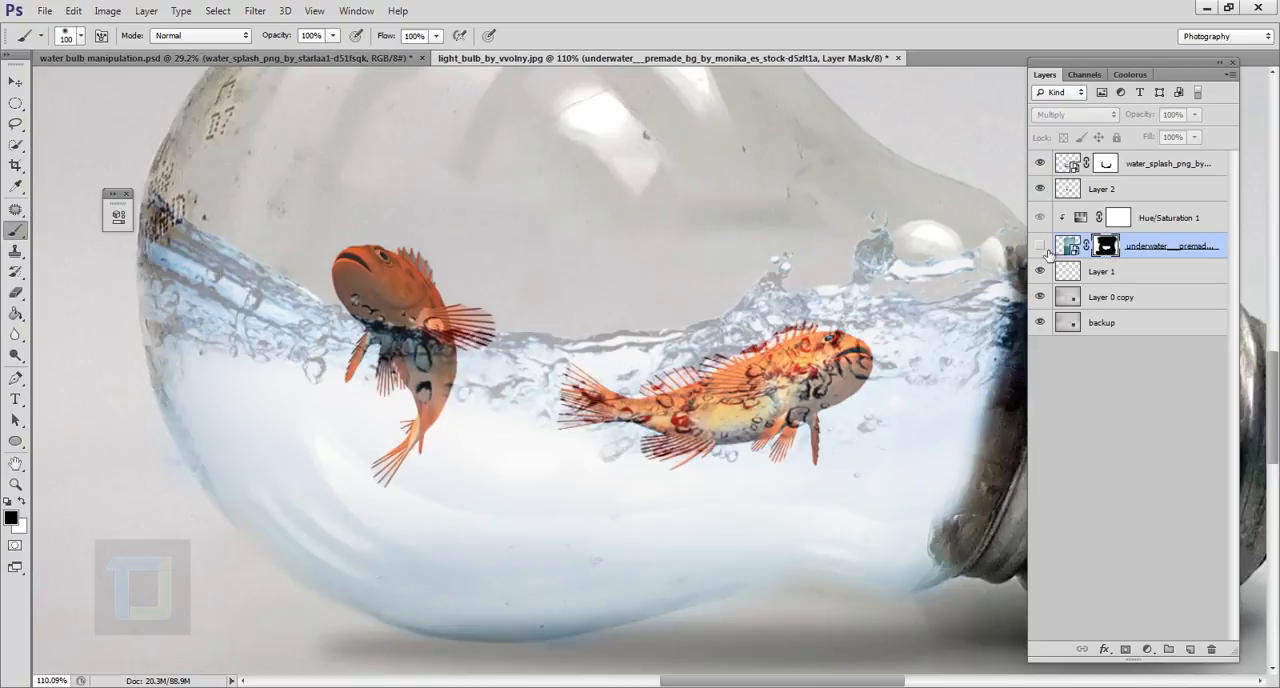
click(1047, 254)
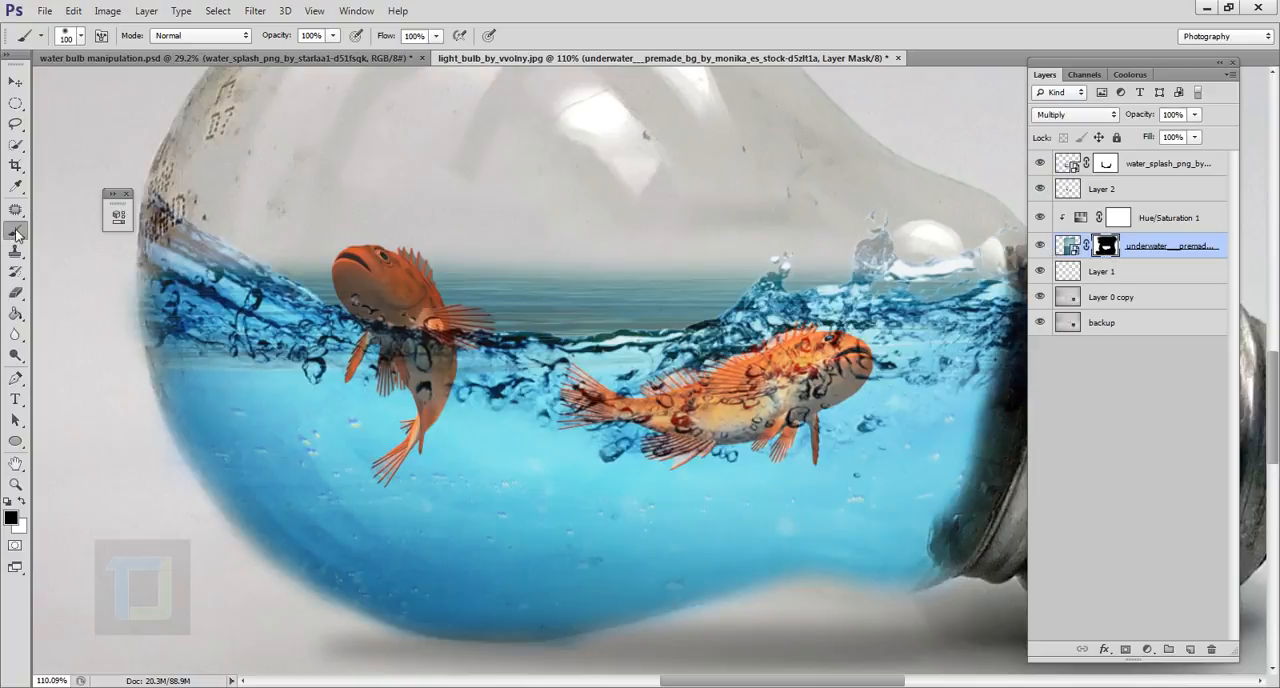
mouse_move(665, 335)
mouse_down()
mouse_move(551, 314)
mouse_move(472, 330)
mouse_move(387, 303)
mouse_move(299, 298)
mouse_move(333, 312)
mouse_up()
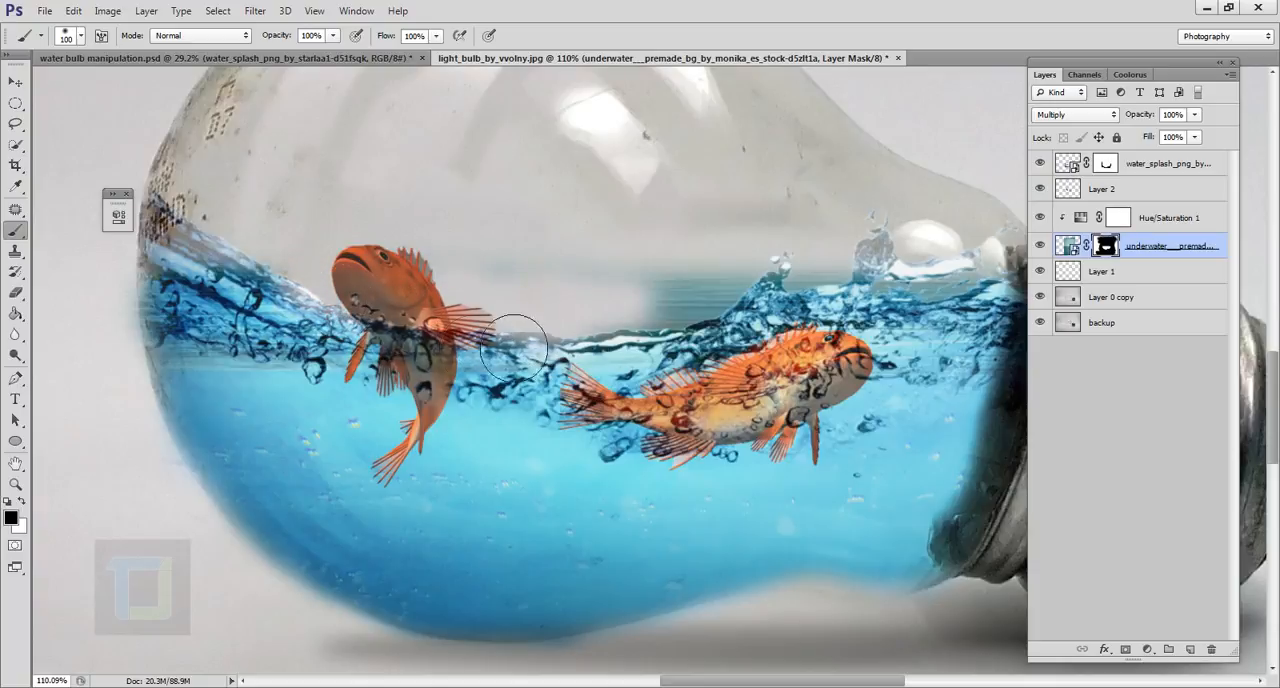
mouse_move(513, 348)
mouse_down()
mouse_move(787, 325)
mouse_move(775, 325)
mouse_move(888, 332)
mouse_move(943, 327)
mouse_move(974, 299)
mouse_up()
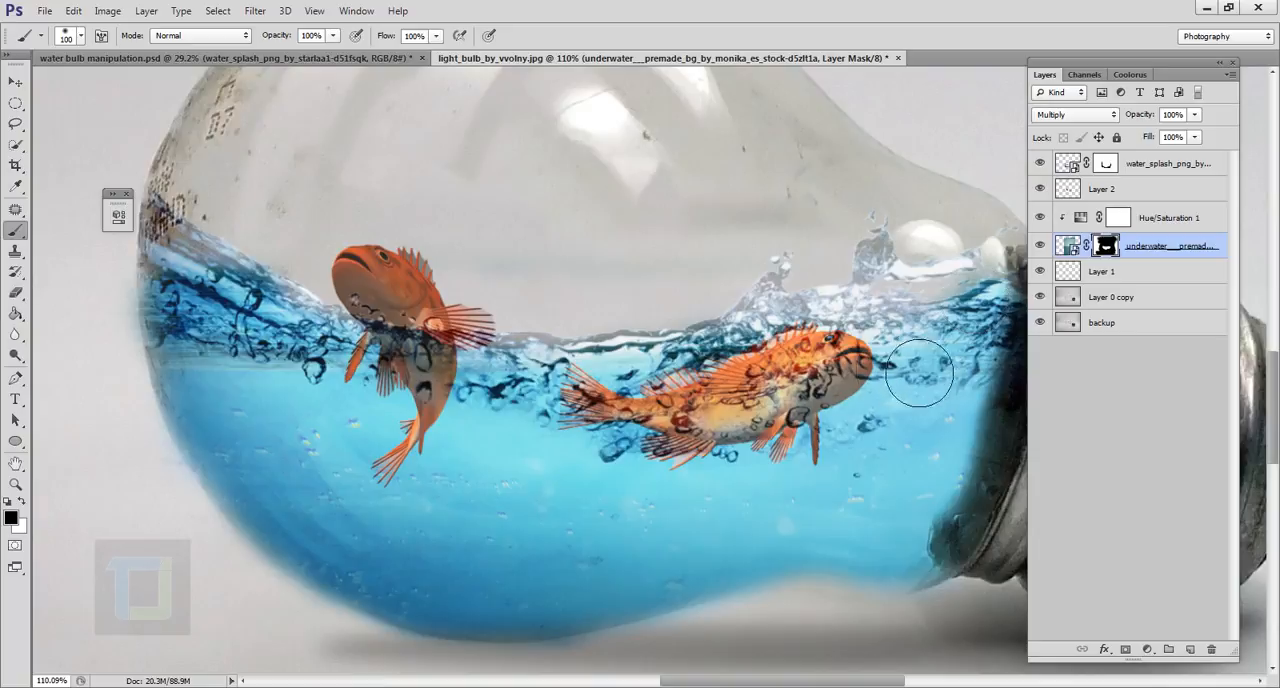
Restore some of the water near the bulb's neck by painting white on the underwater layer's mask.
key(x)
mouse_move(900, 371)
mouse_down()
mouse_move(804, 367)
mouse_move(870, 378)
mouse_move(885, 330)
mouse_move(905, 350)
mouse_move(965, 360)
mouse_move(968, 318)
mouse_move(955, 291)
mouse_move(938, 292)
mouse_up()
key(x)
scroll(130, 440, down, 14)
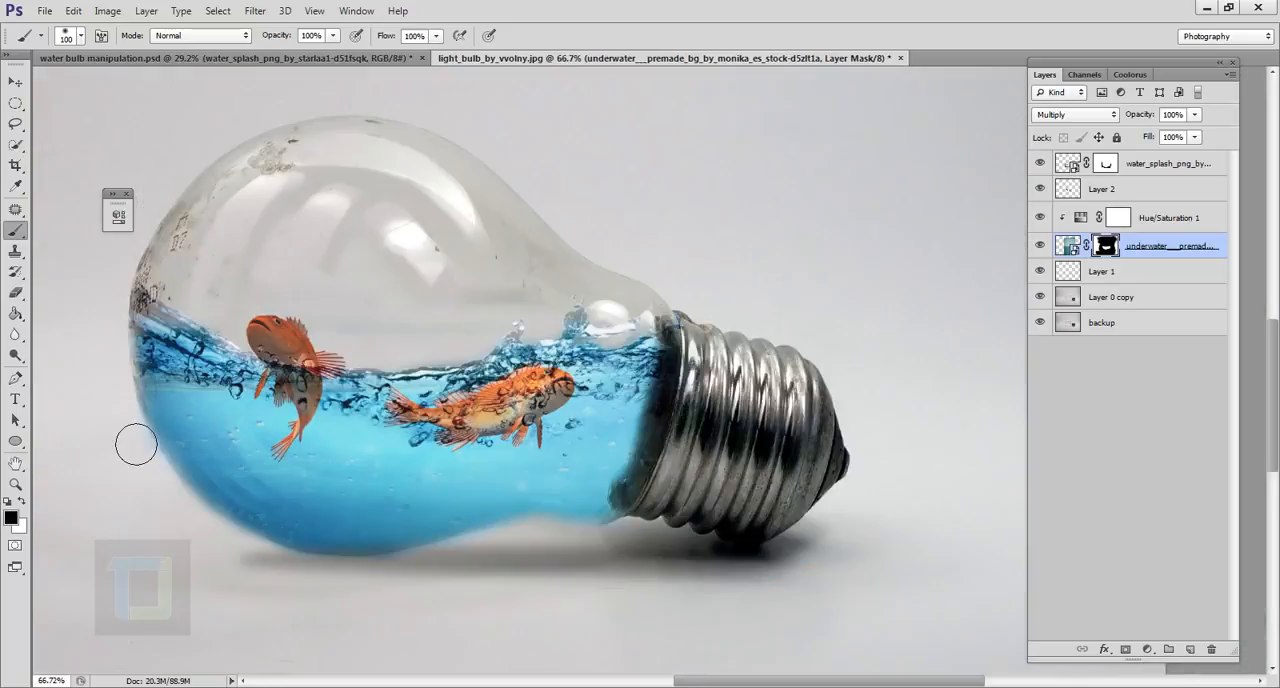
Rotate the two fish on Layer 2 by about 10.9° within the water and apply the transform.
scroll(708, 527, up, 6)
scroll(708, 527, up, 2)
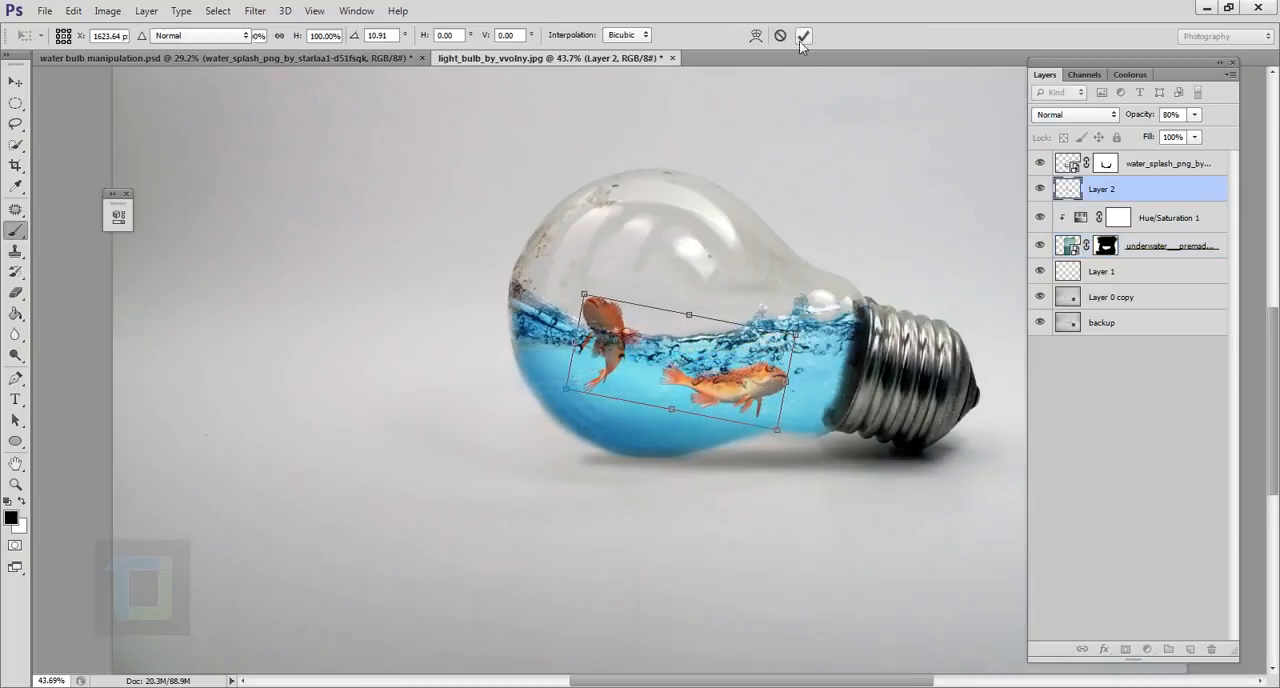
click(806, 35)
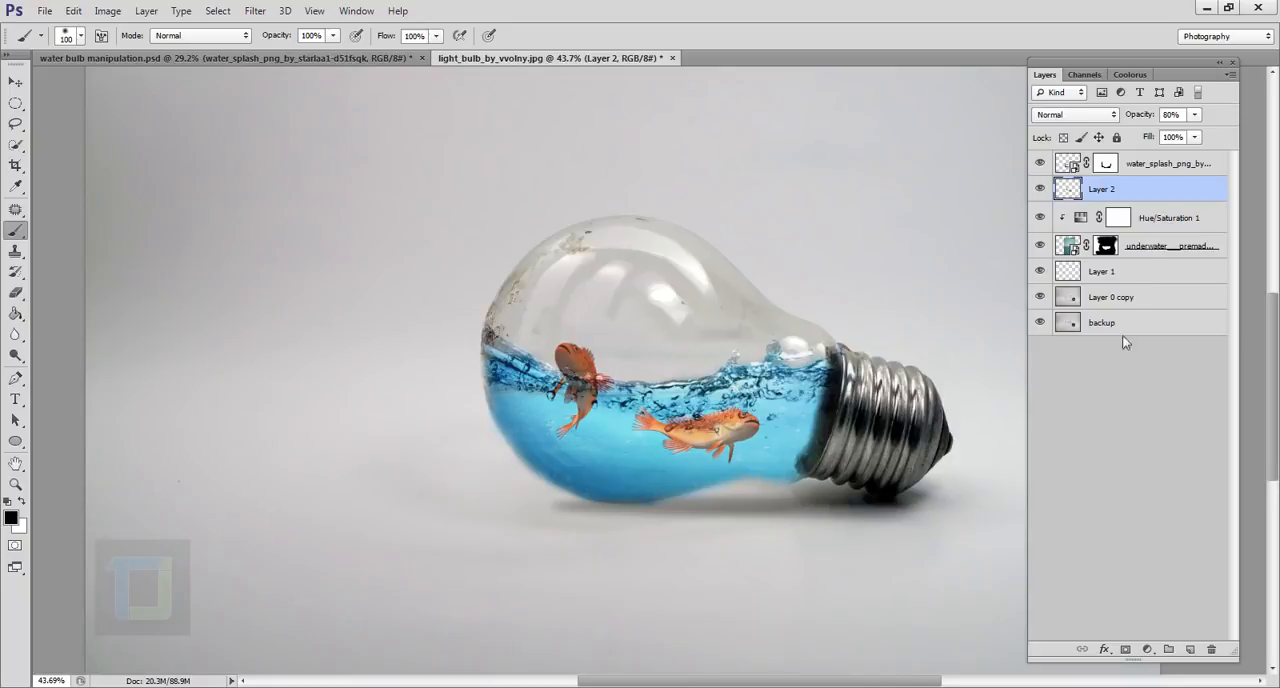
Add a Vibrance adjustment layer above the water splash layer with Vibrance set to +64.
click(1155, 168)
click(1150, 650)
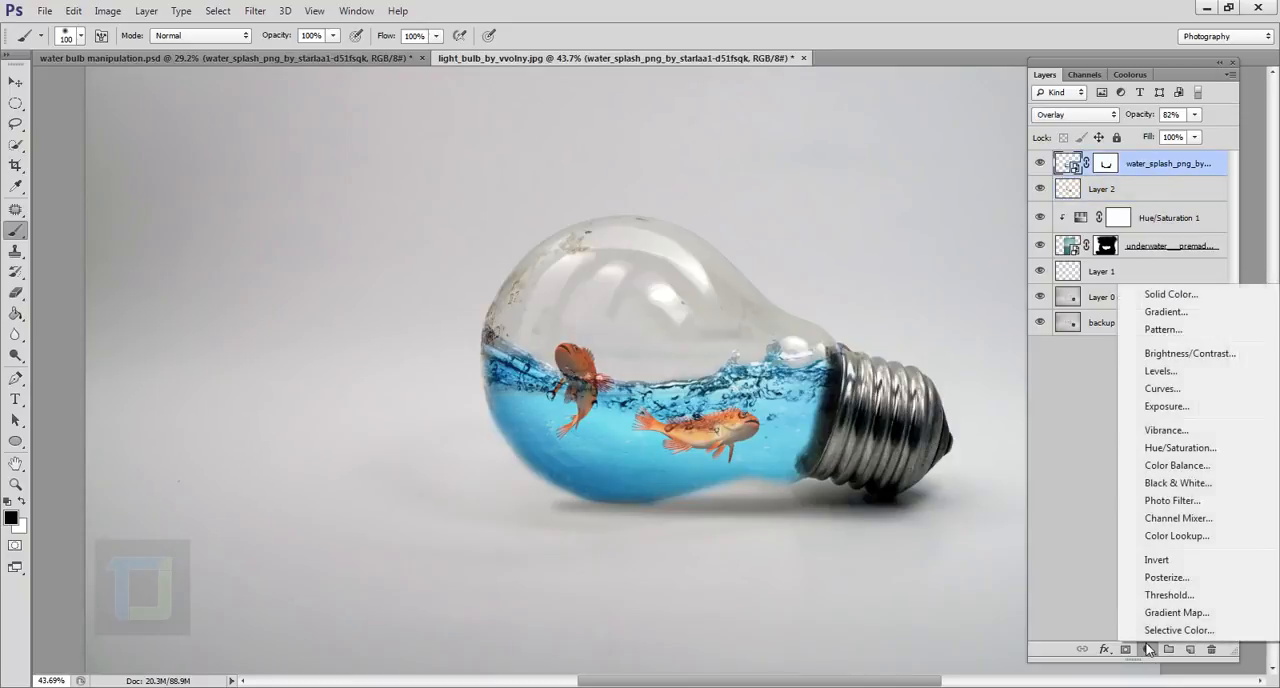
click(1166, 429)
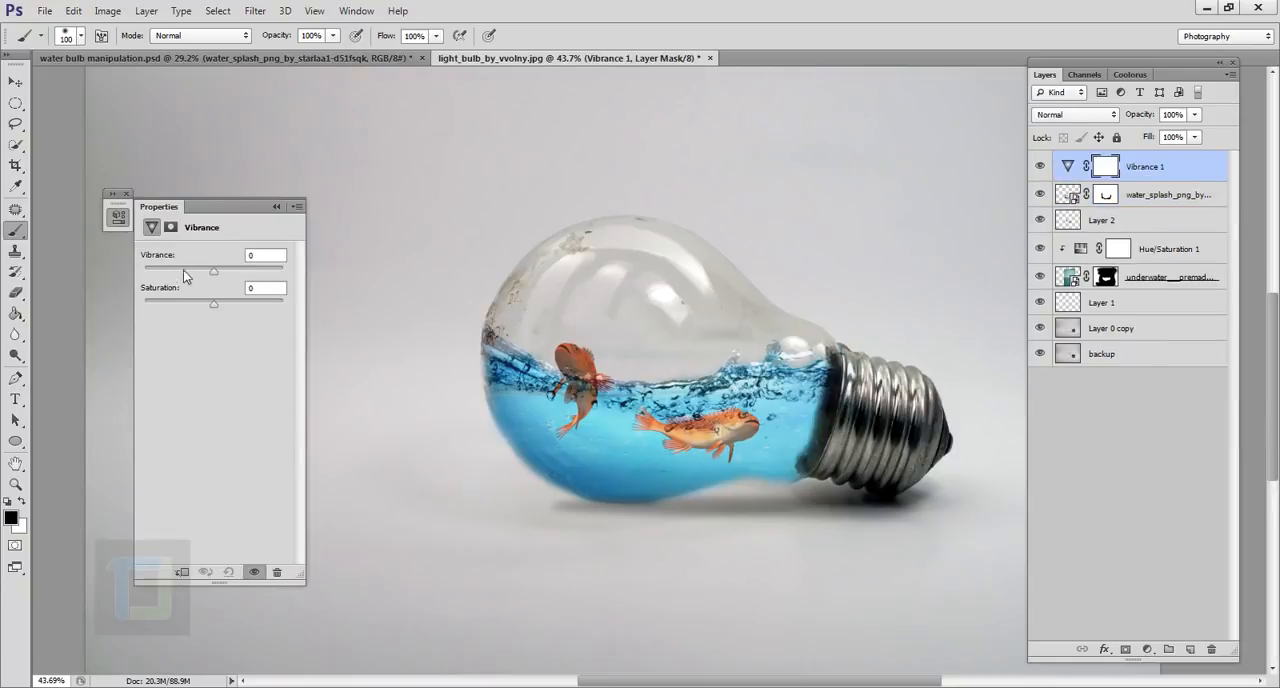
drag(213, 278, 256, 279)
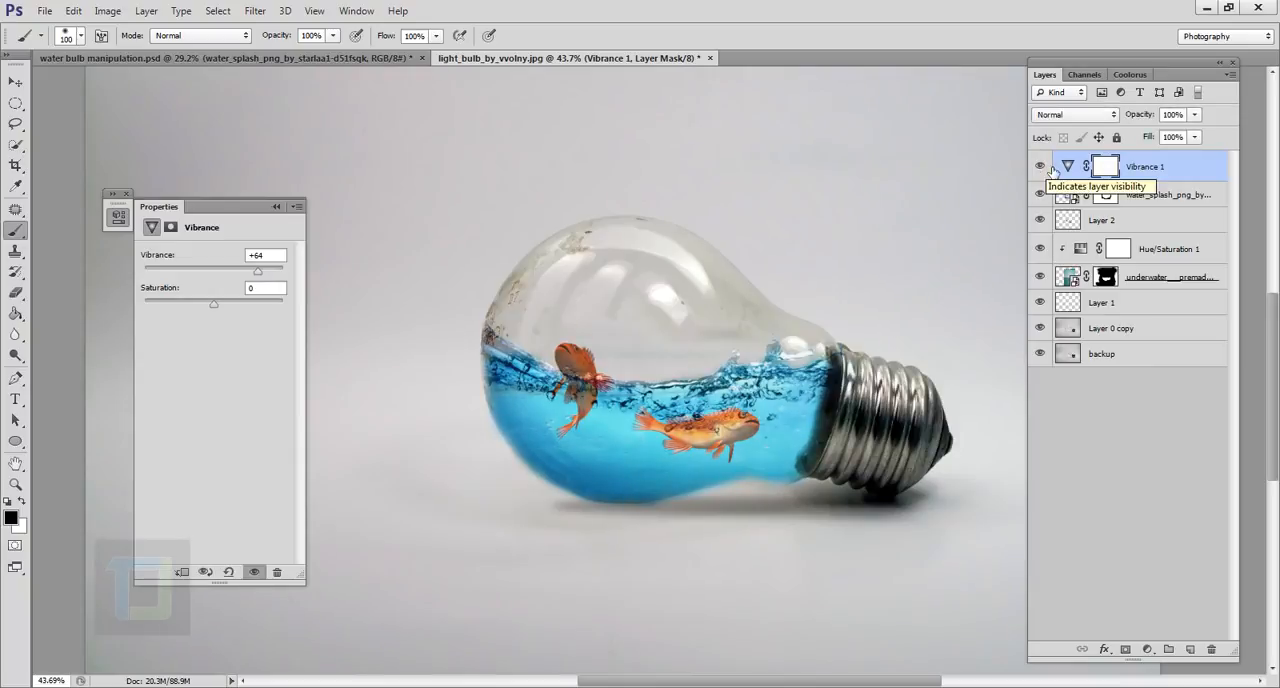
click(126, 194)
Create a new top layer, stamp all visible layers into it, and shift the merged image slightly.
scroll(770, 380, down, 5)
scroll(767, 377, up, 8)
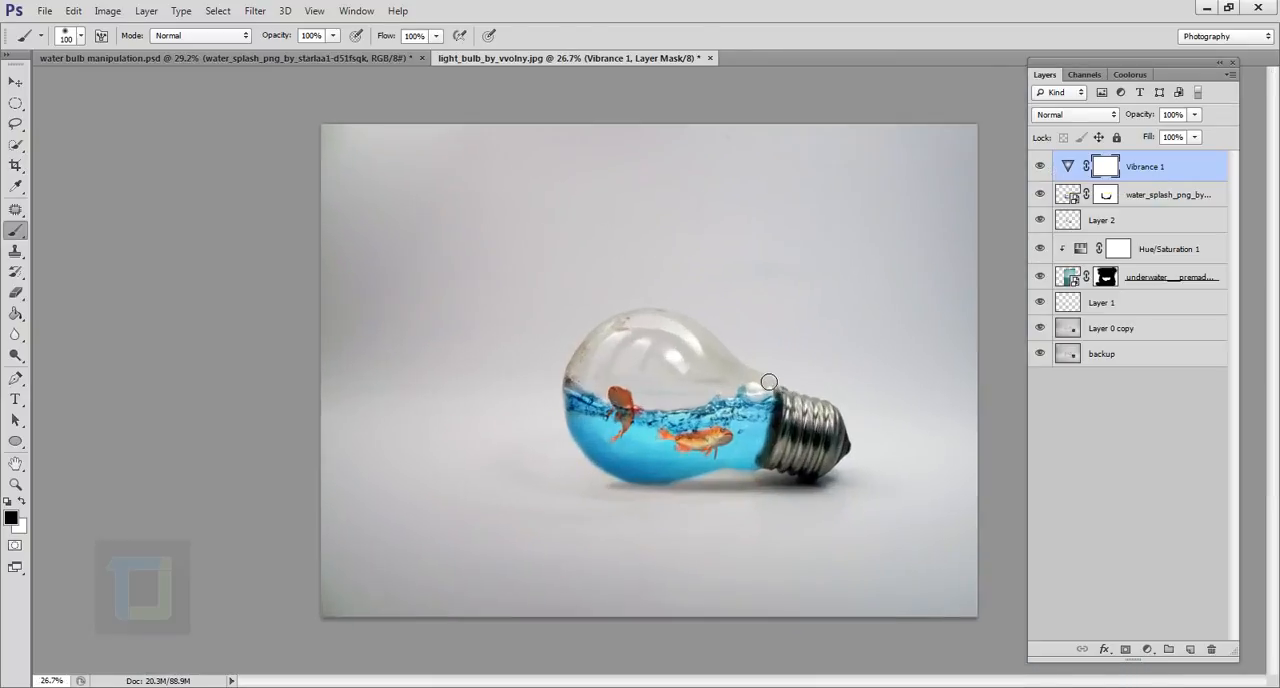
key(v)
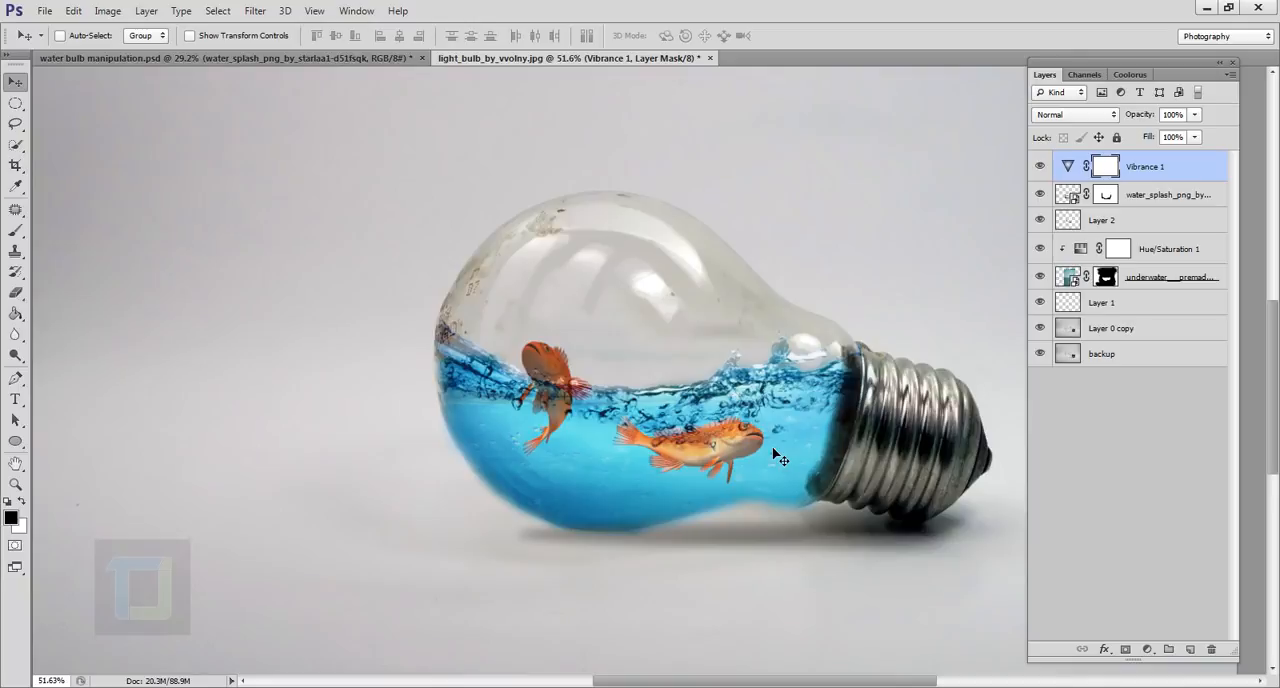
scroll(778, 456, down, 3)
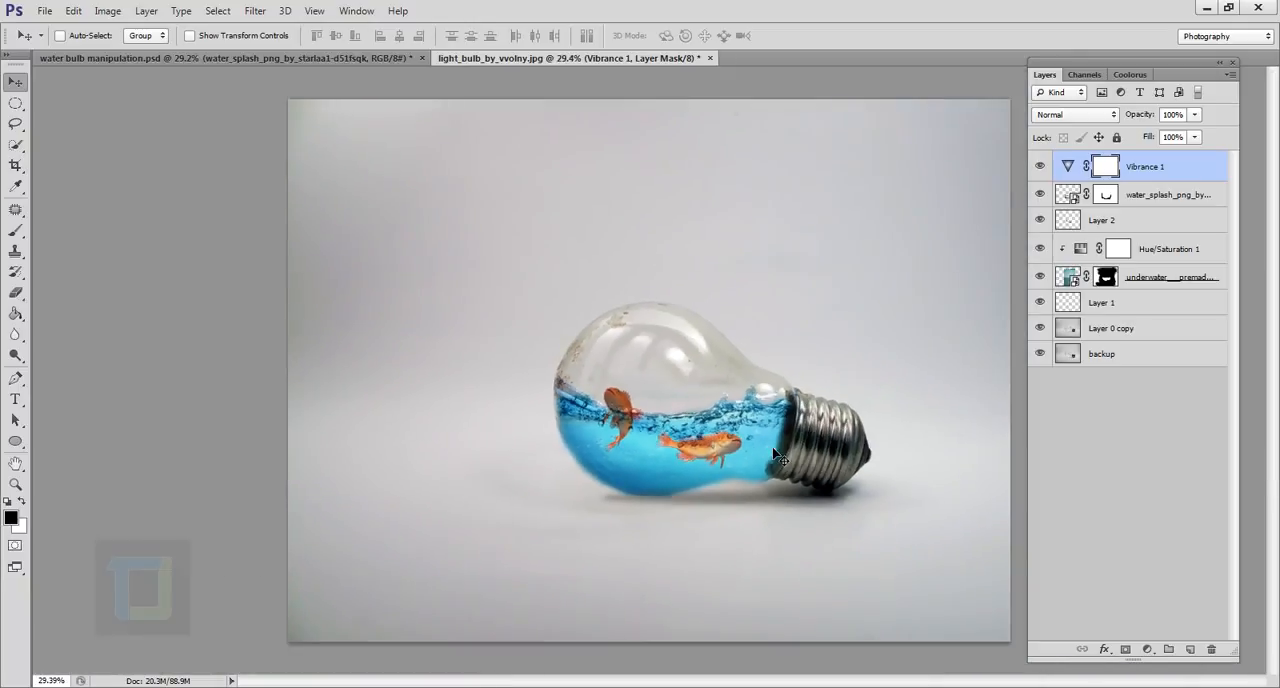
click(1190, 650)
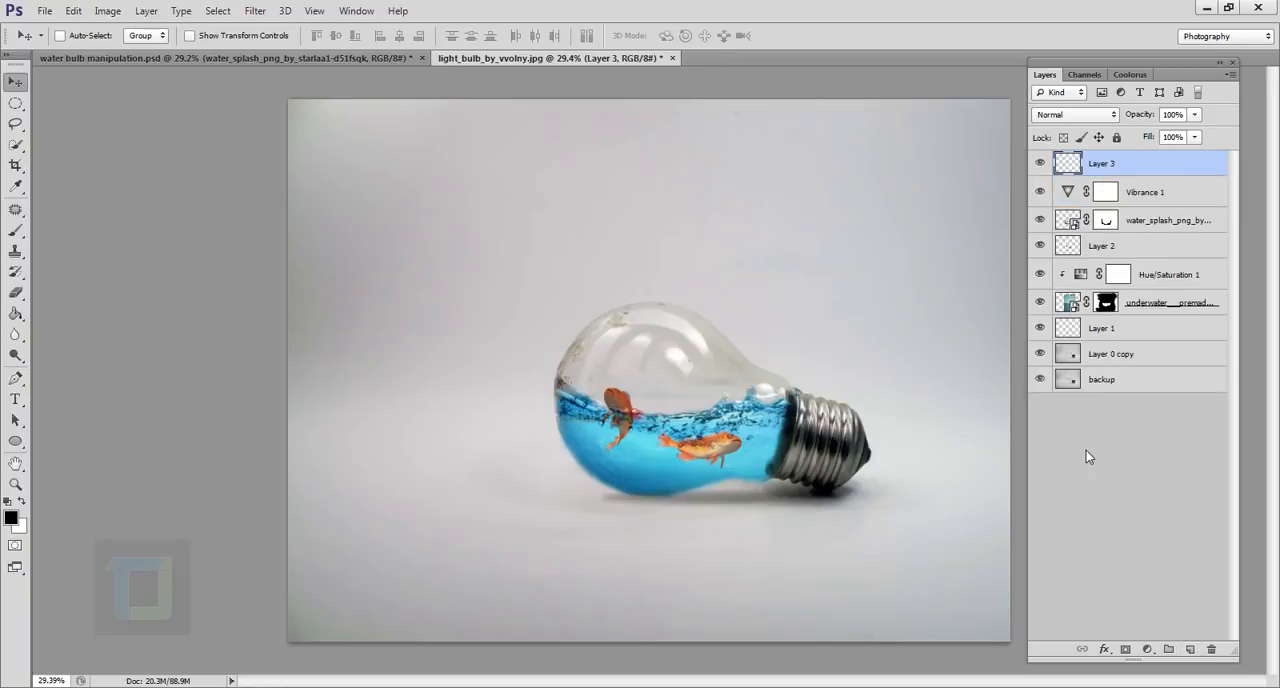
key(ctrl+shift+alt+e)
mouse_move(630, 342)
mouse_down()
mouse_move(505, 330)
mouse_move(627, 381)
mouse_move(653, 349)
mouse_up()
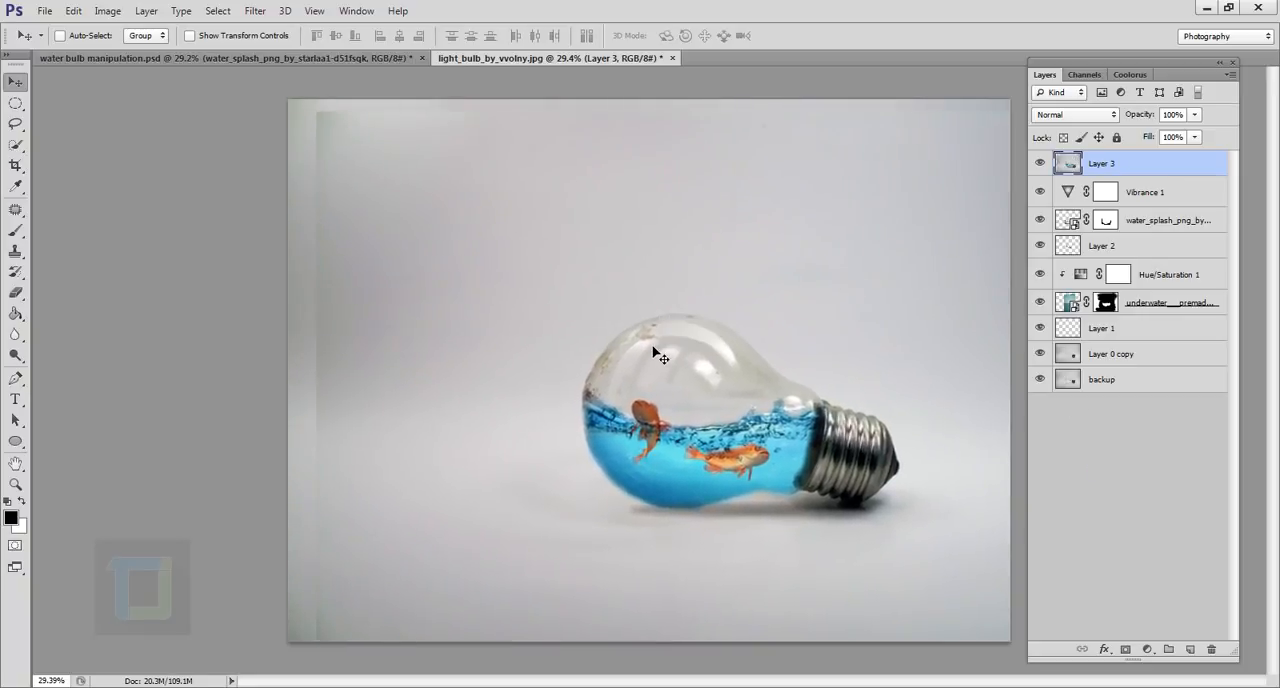
Undo the shift of Layer 3, then flip the layer vertically and move it down below the bulb as a reflection.
key(ctrl+z)
key(ctrl+t)
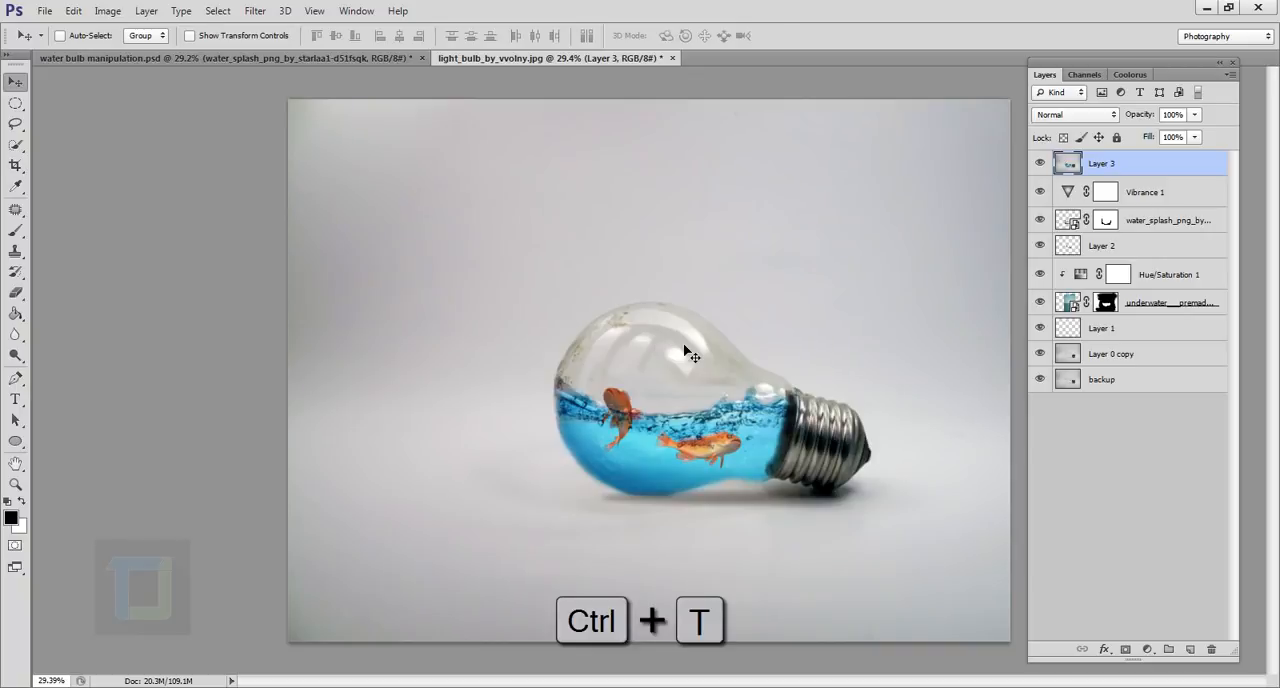
right_click(659, 237)
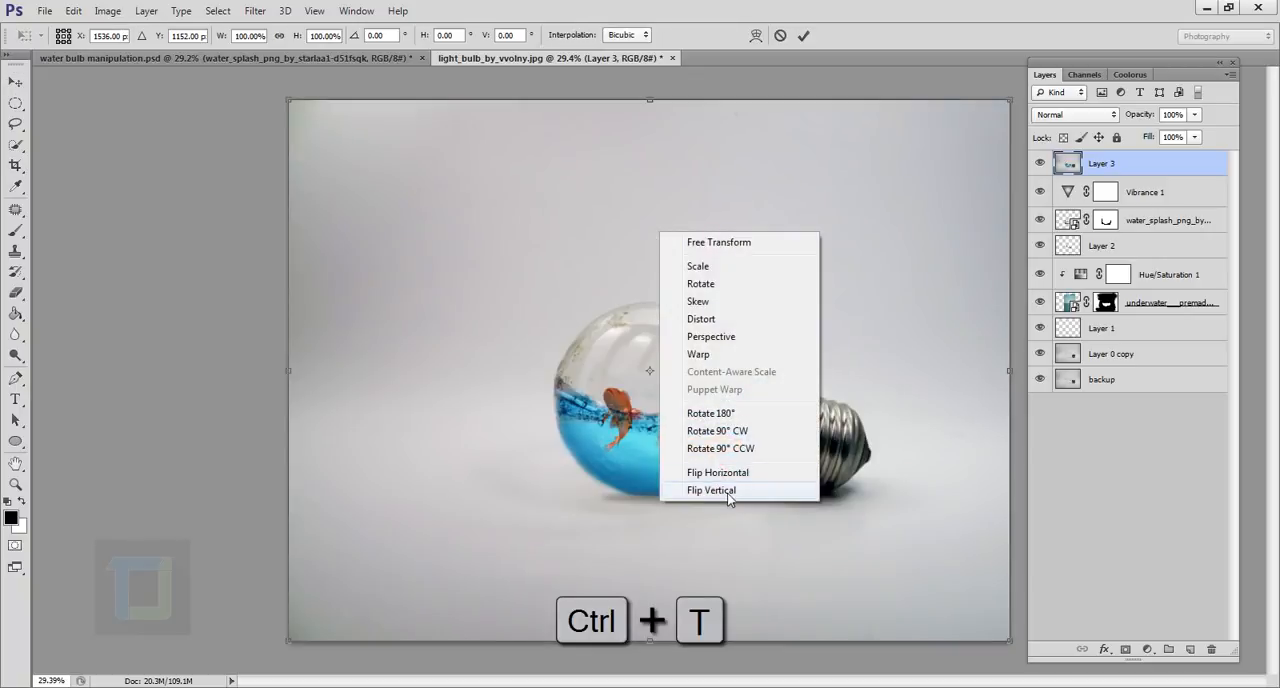
click(722, 493)
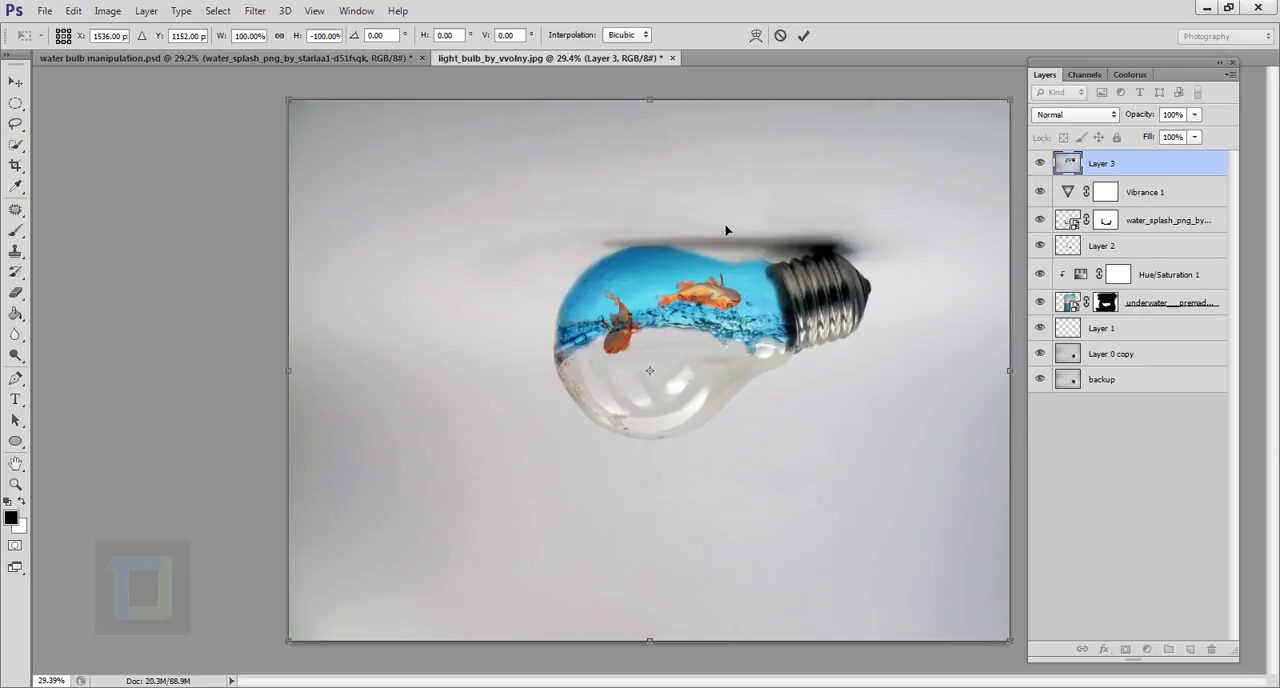
drag(726, 231, 737, 445)
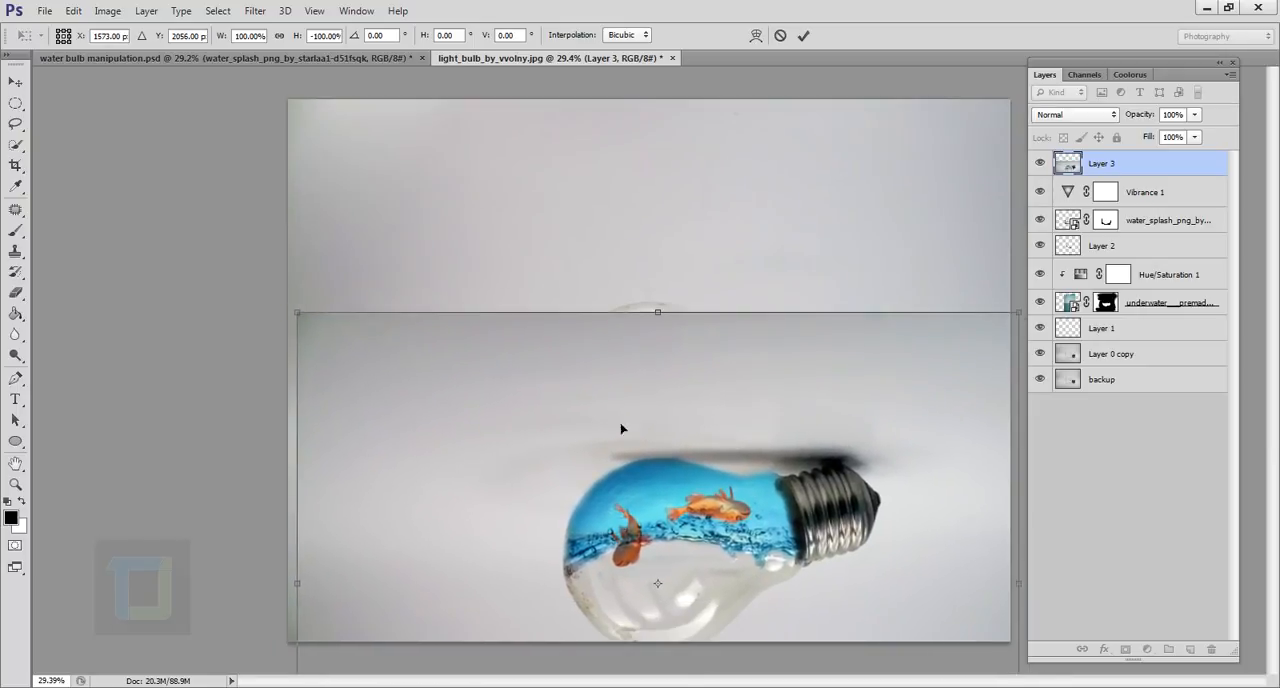
Lower Layer 3's opacity to 54%, align the flipped bulb under the original with rotation 178.71°, and apply the transform.
drag(1143, 116, 1112, 126)
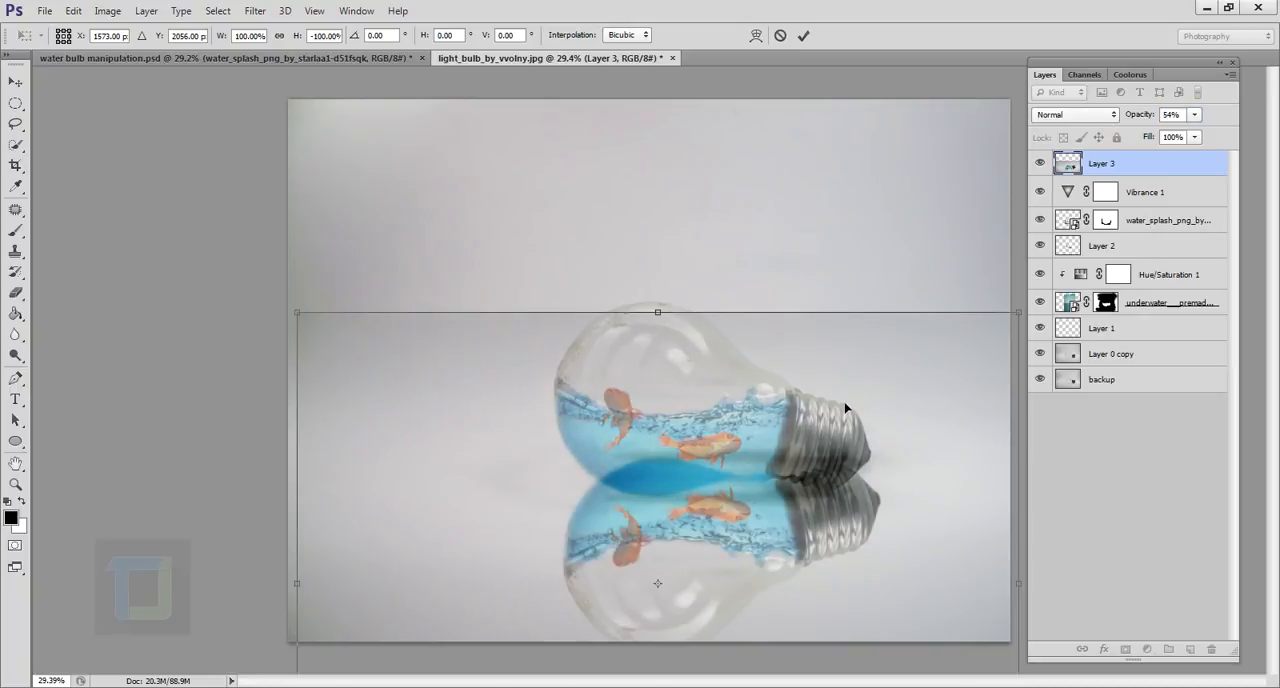
drag(843, 409, 838, 443)
scroll(838, 443, down, 2)
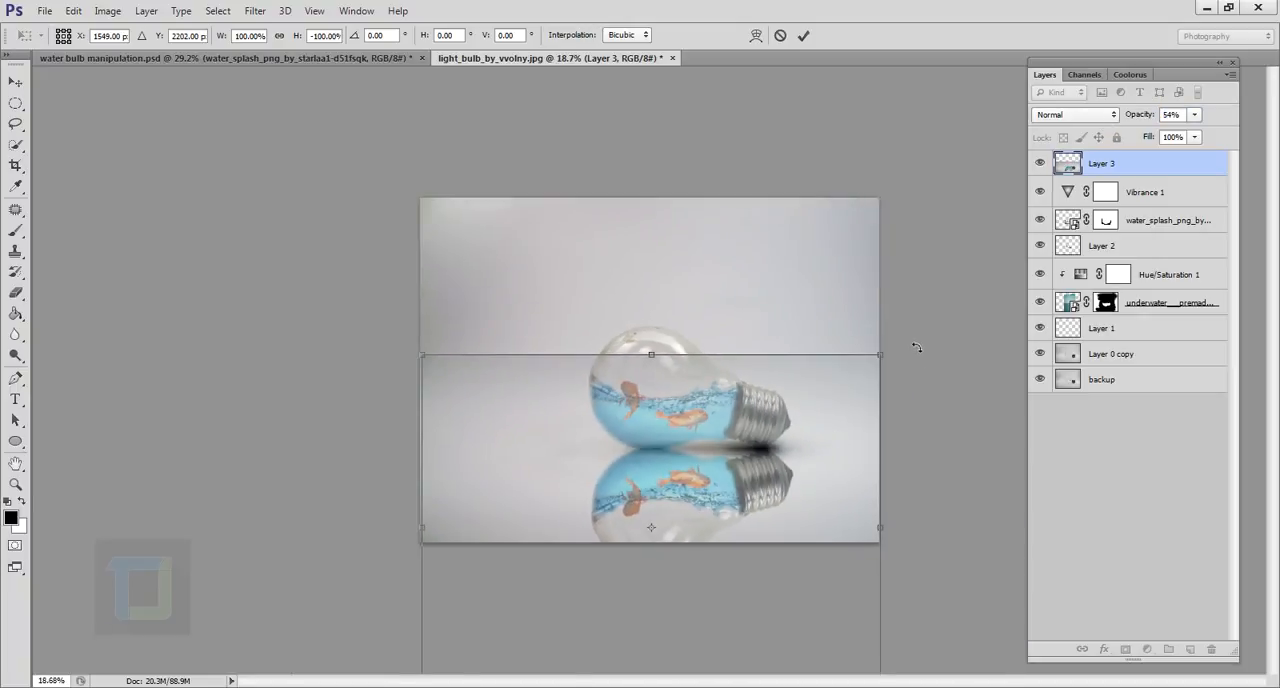
drag(916, 347, 912, 346)
scroll(739, 480, up, 2)
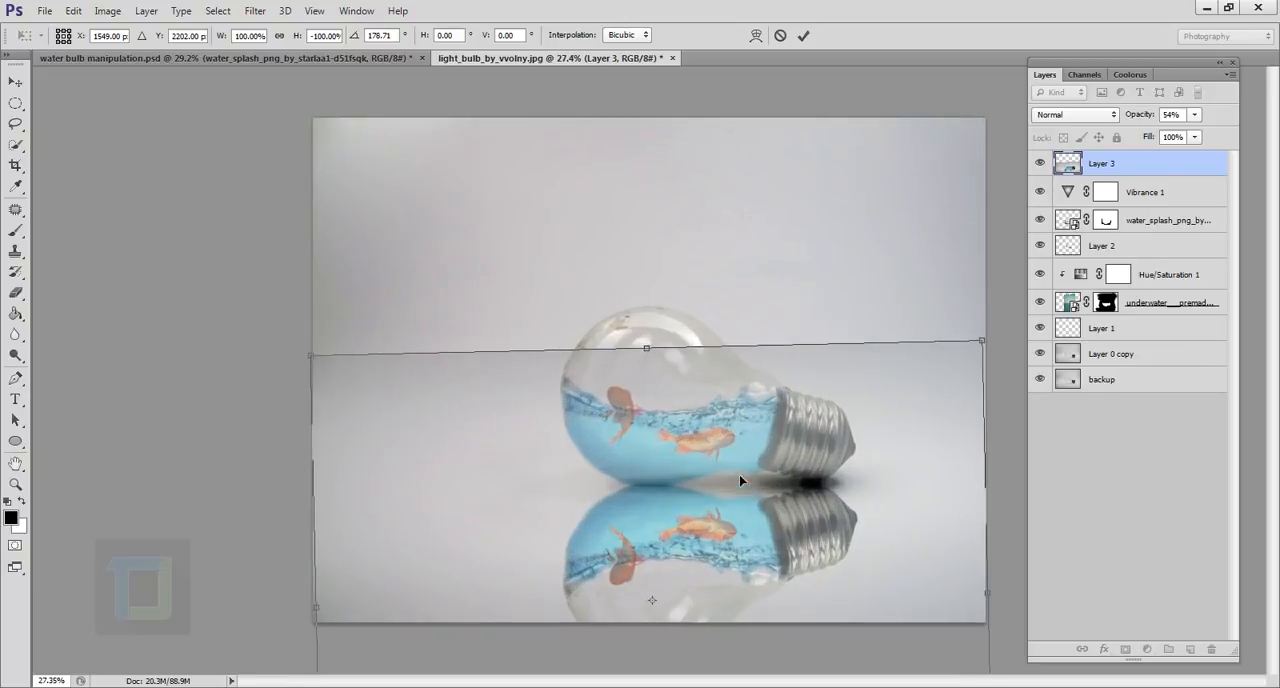
click(803, 35)
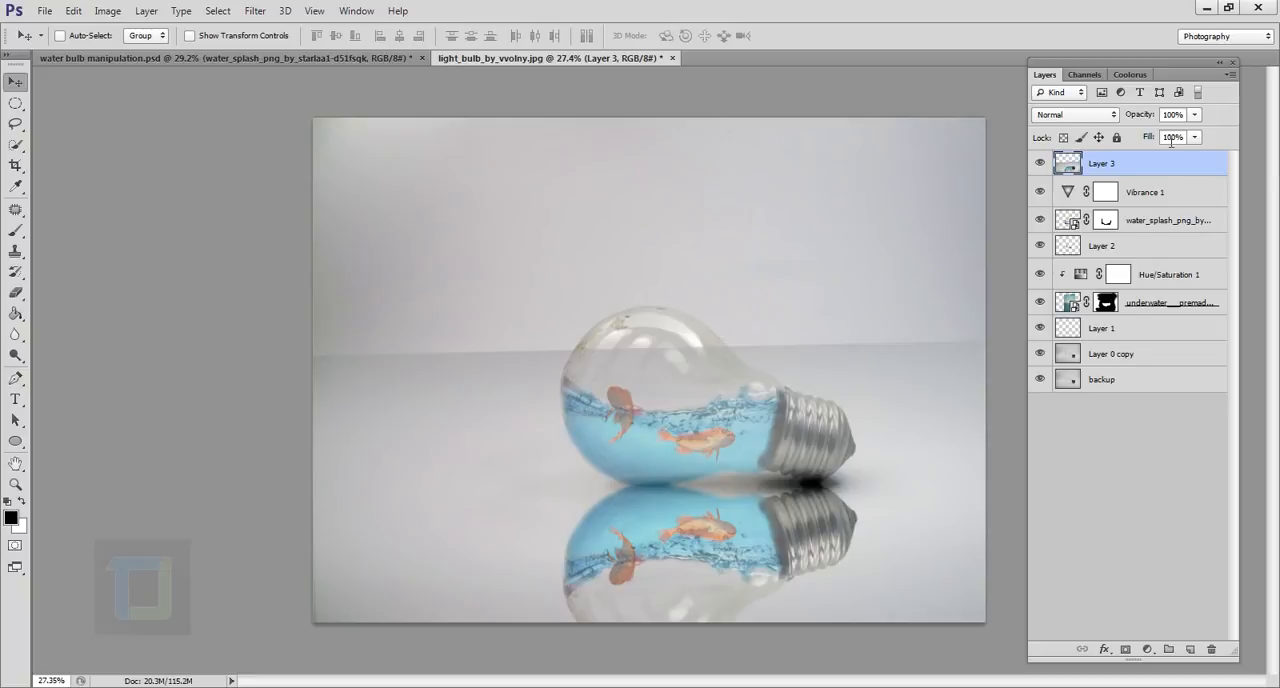
Reduce the opacity of the reflection on Layer 3 to 21%.
click(1192, 116)
click(1133, 170)
click(1194, 117)
click(1165, 132)
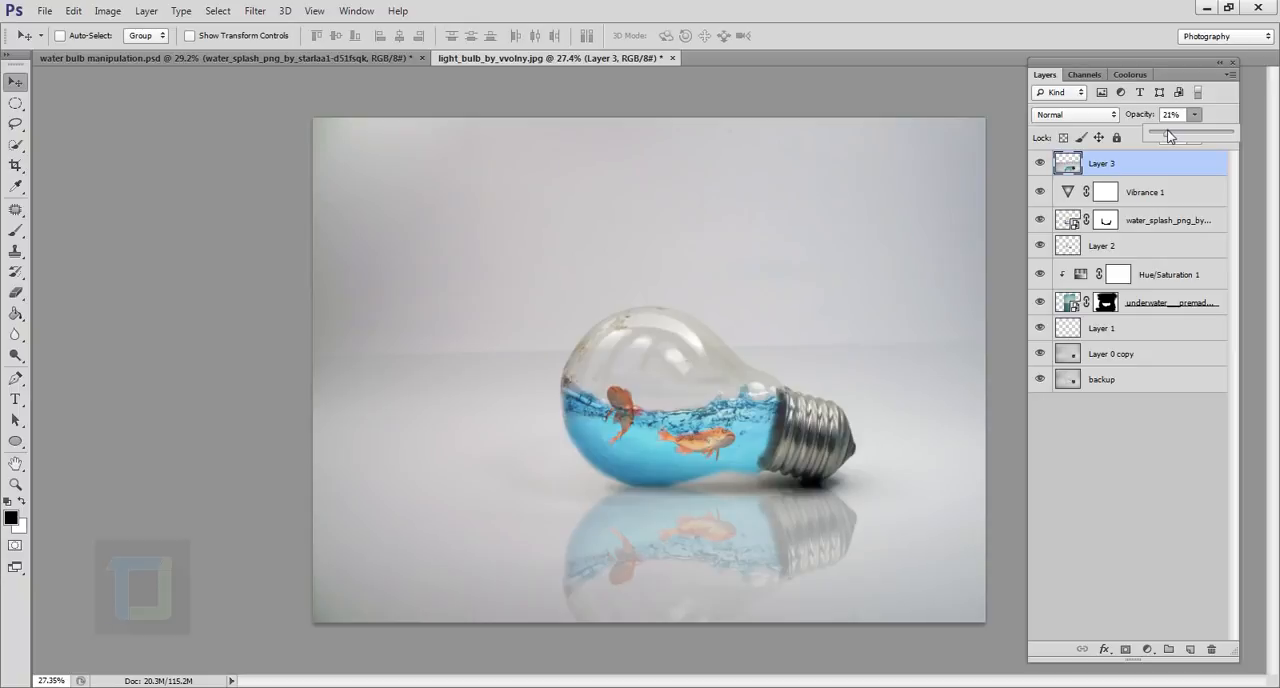
click(1137, 166)
Erase the hard upper edge of the reflection layer with a soft Eraser enlarged to size 500.
click(15, 292)
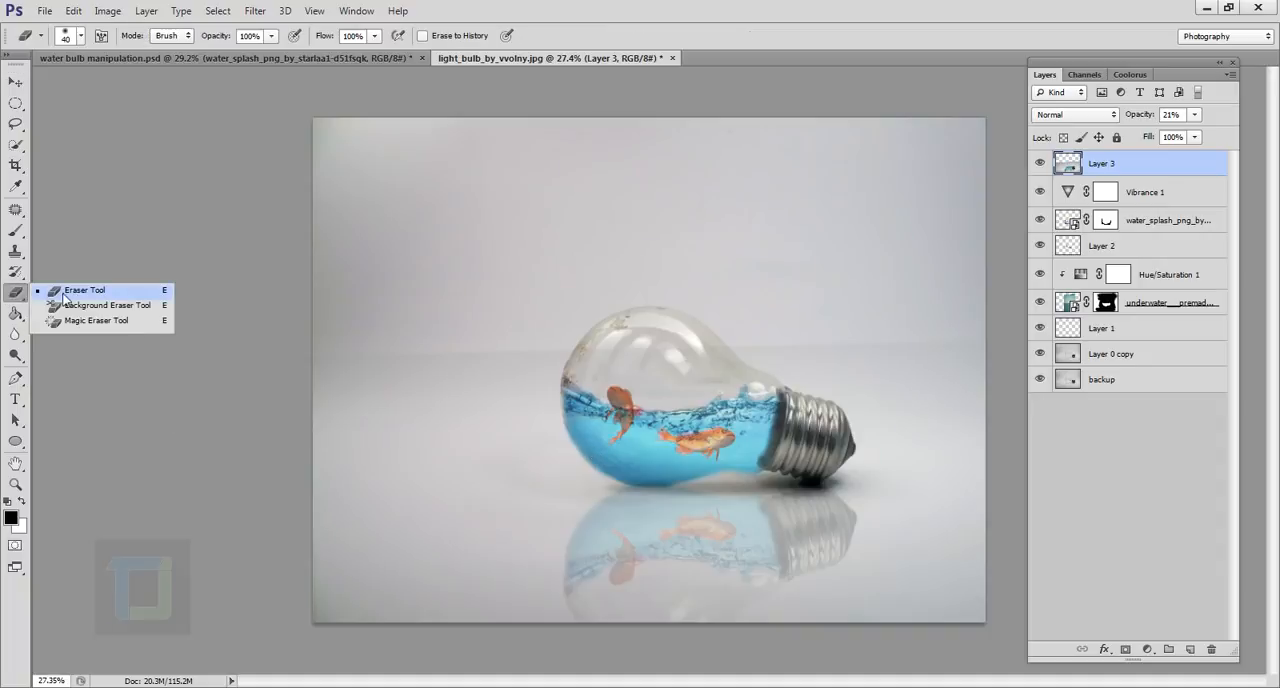
click(63, 291)
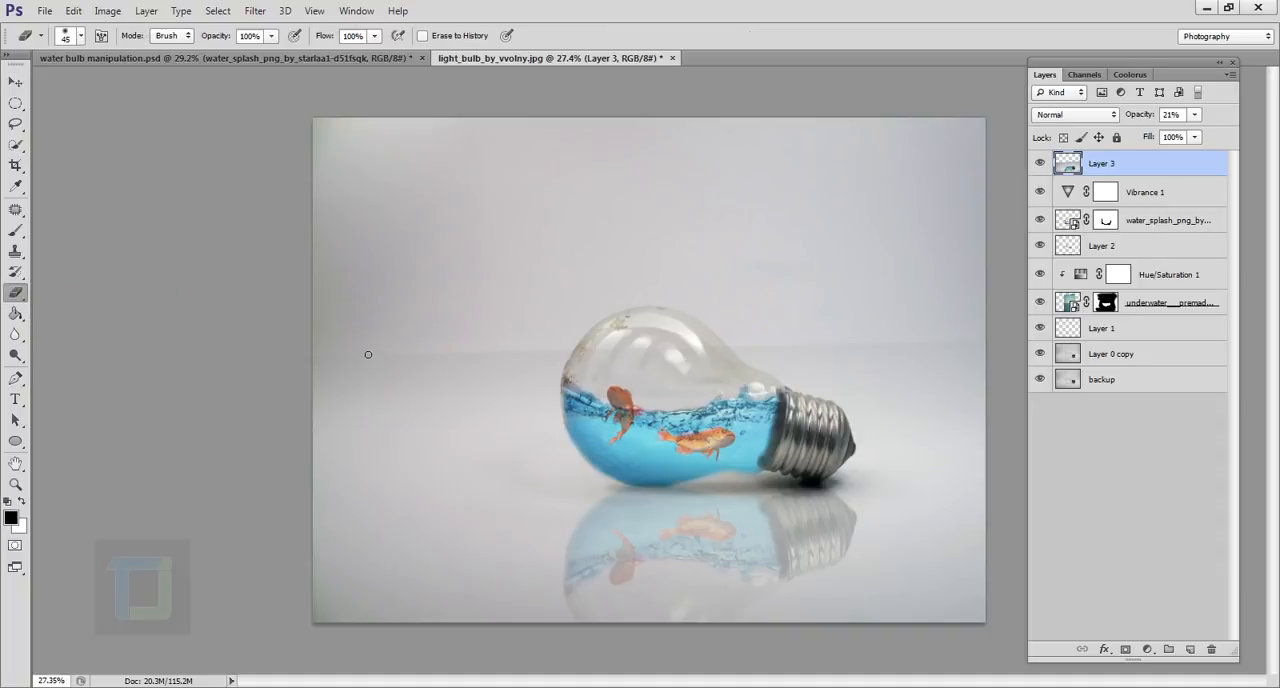
key(bracketright)
key(bracketright)
key(bracketright)
key(bracketright)
key(bracketright)
key(bracketright)
key(bracketright)
key(bracketright)
key(bracketright)
key(bracketright)
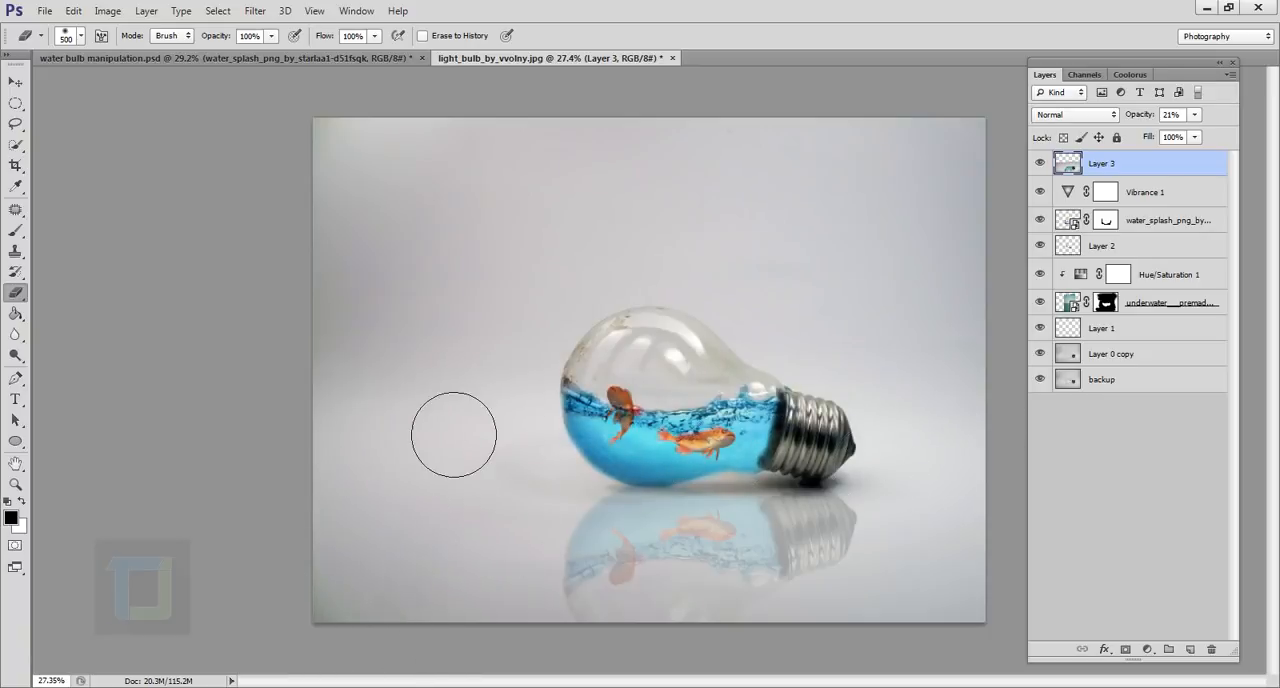
Fade out the lower part of the bulb's reflection with the soft Eraser enlarged to size 1100.
scroll(586, 614, down, 3)
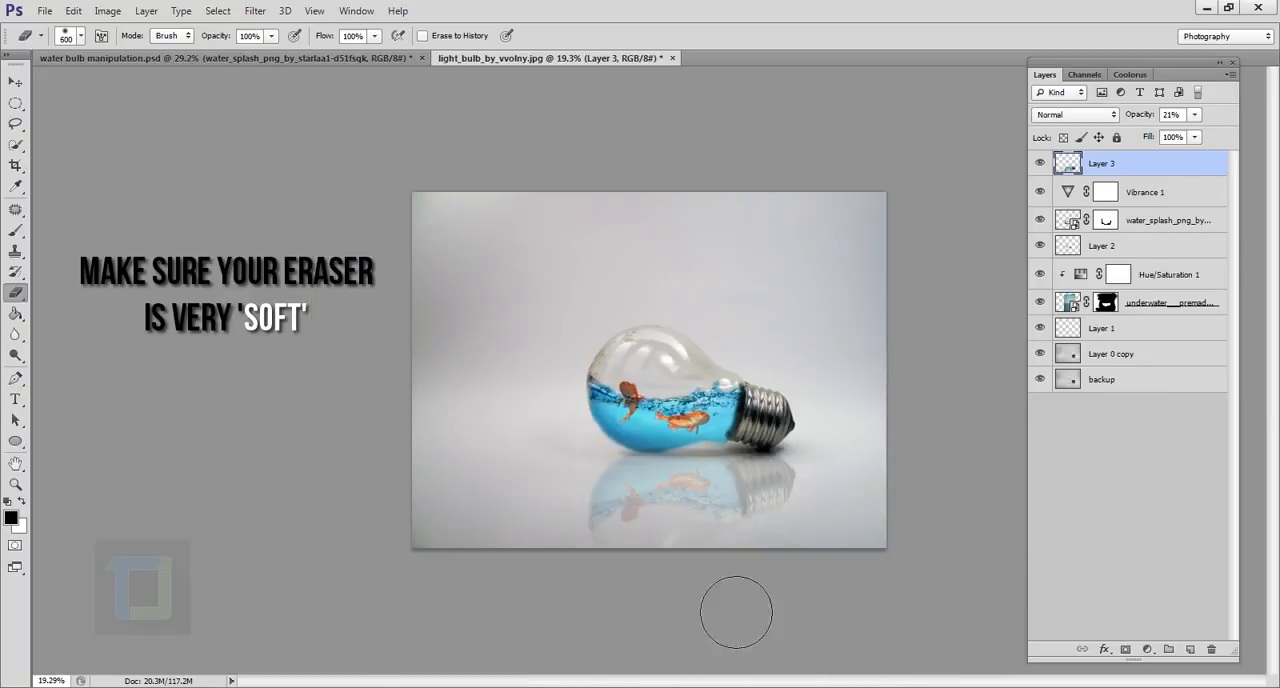
key(bracketright)
key(bracketright)
key(bracketright)
key(bracketright)
key(bracketright)
key(bracketright)
drag(872, 627, 708, 626)
scroll(745, 640, up, 2)
scroll(872, 684, down, 1)
Select Layer 1 beneath the underwater layer and get a close view of the bulb and its reflection.
click(1102, 328)
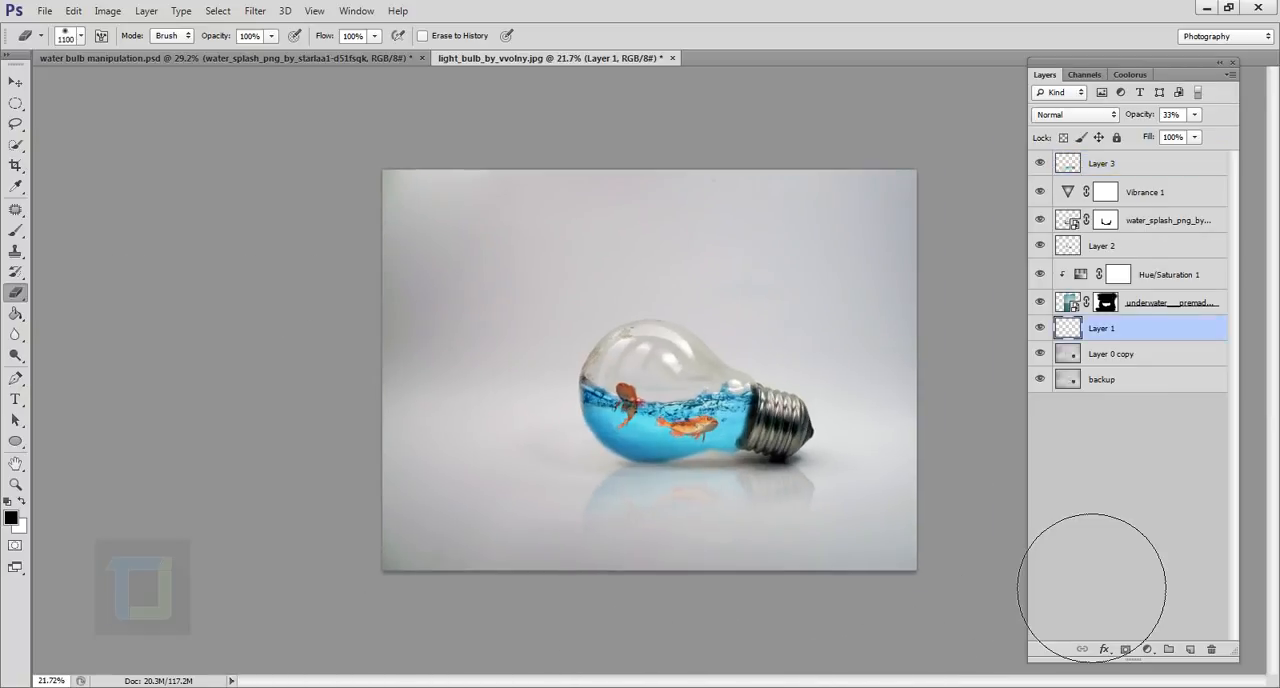
scroll(760, 480, up, 4)
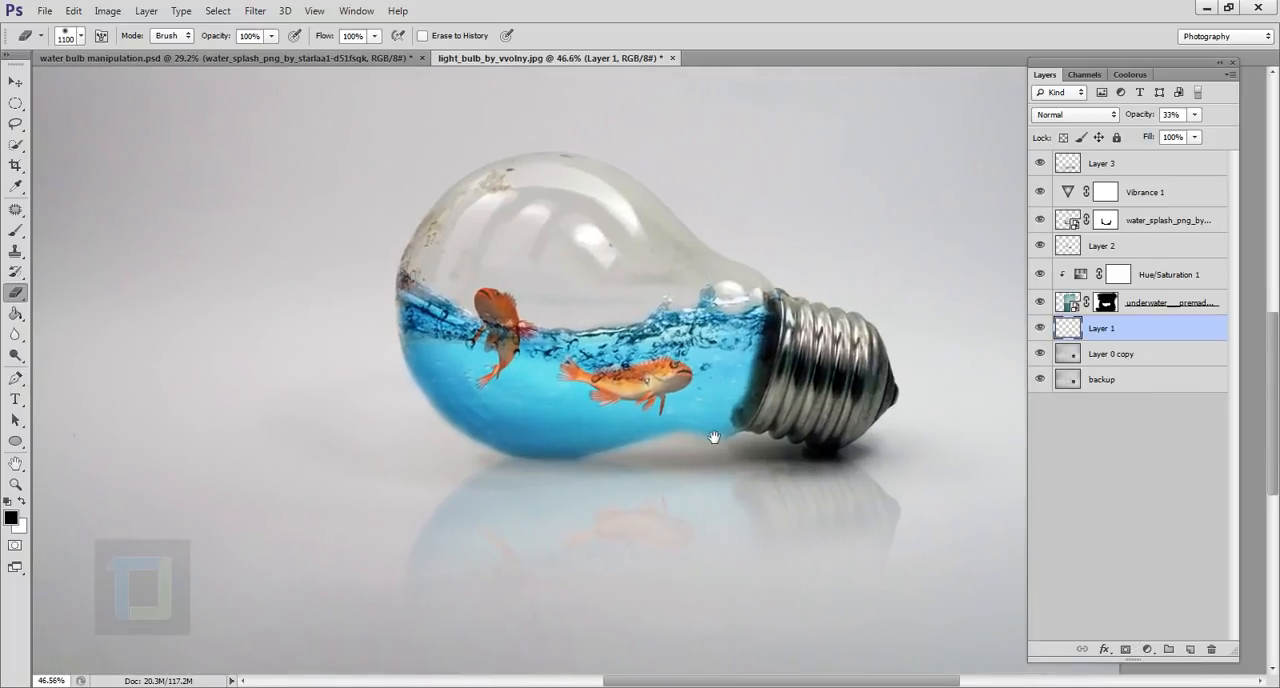